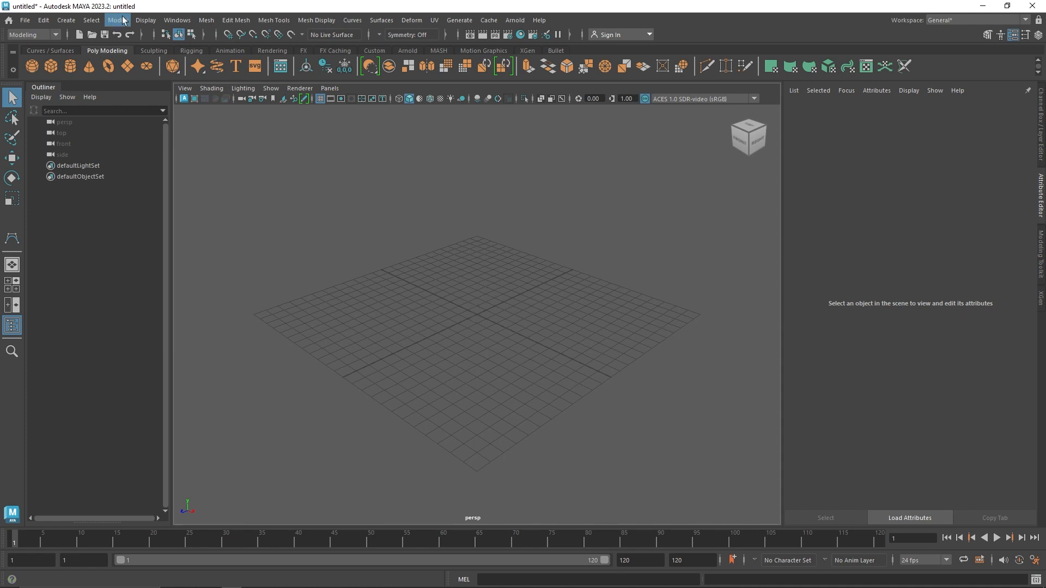
Create a polygon torus at the origin and set its radius to 2.
left_click(108, 63)
left_click_drag(449, 309, 489, 285, "alt")
right_click_drag(489, 282, 532, 331, "alt")
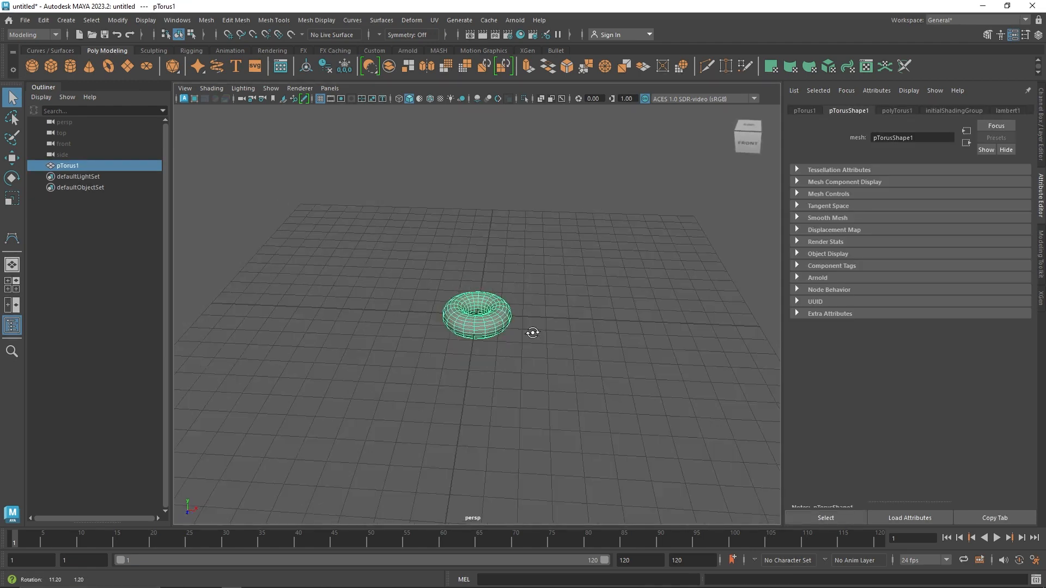
left_click_drag(533, 331, 502, 330, "alt")
left_click(1039, 143)
left_click(934, 233)
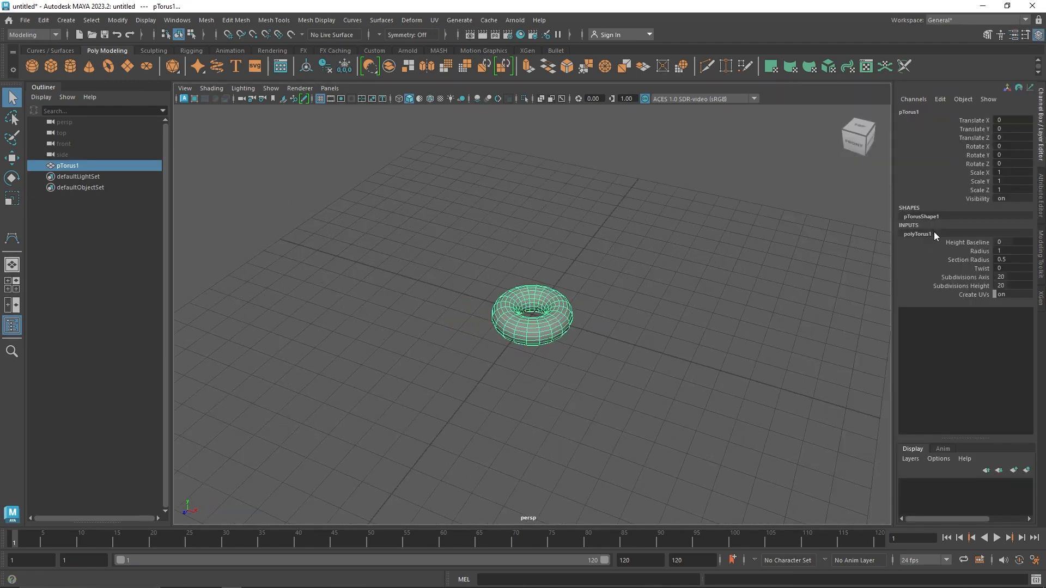
left_click(1004, 251)
type("2")
left_click_drag(614, 269, 551, 309)
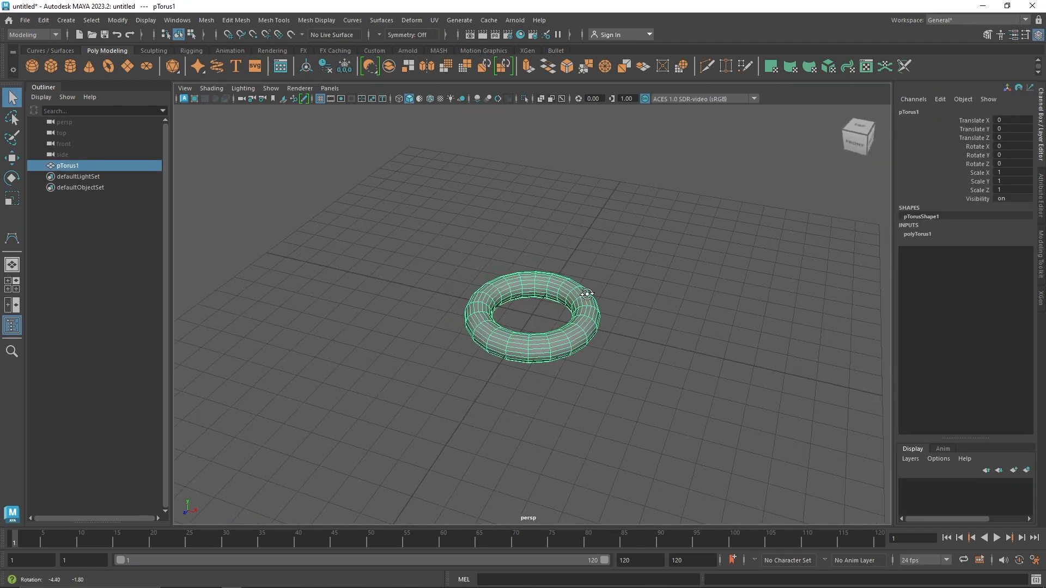
Set both the axis and height subdivisions of the torus to 60.
left_click(918, 234)
left_click_drag(1018, 276, 1017, 286)
left_click(1017, 285)
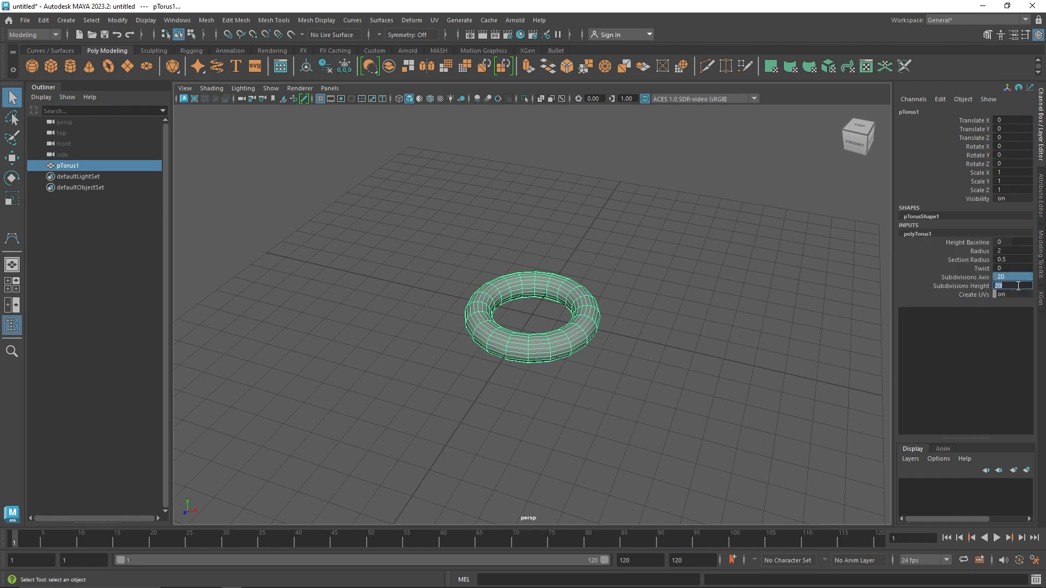
type("60")
left_click(744, 286)
left_click_drag(511, 293, 518, 290, "alt")
scroll(542, 294, "up", 3)
middle_click_drag(595, 315, 588, 322, "alt")
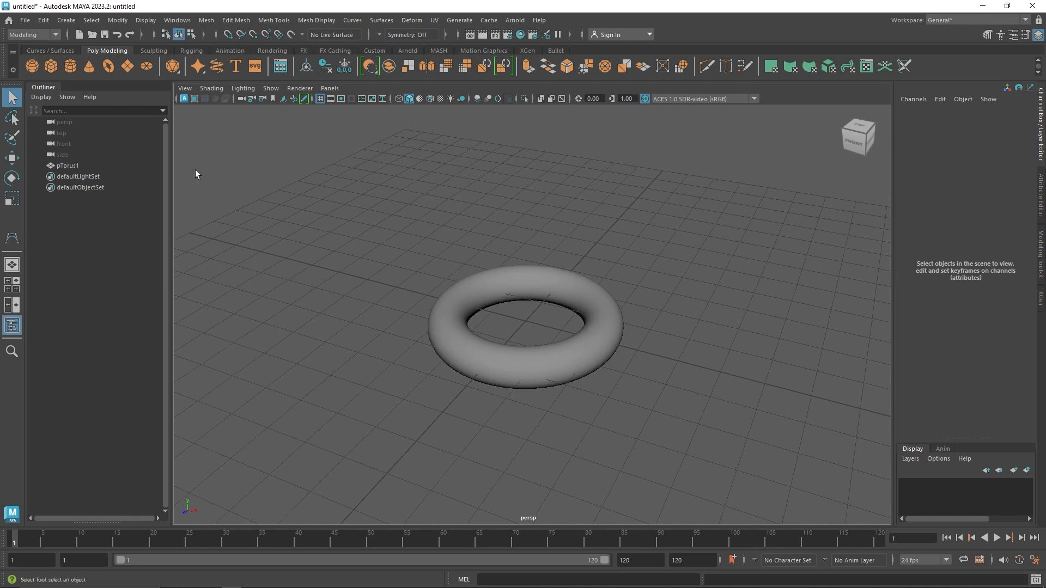
Create a polygon cone in the centre of the torus and raise it about 0.907 along Y.
left_click(88, 67)
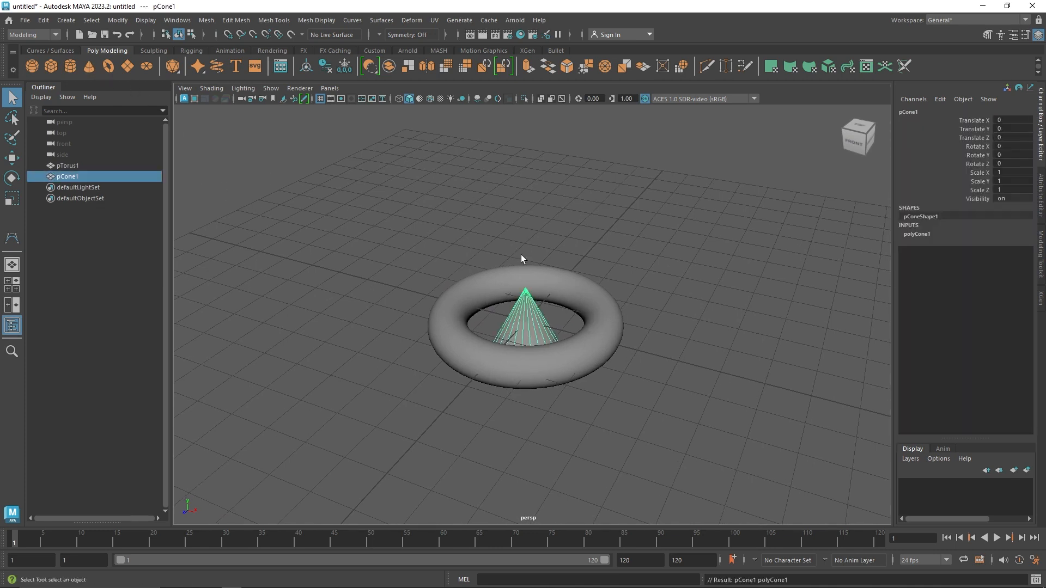
key("w")
left_click_drag(526, 292, 528, 272)
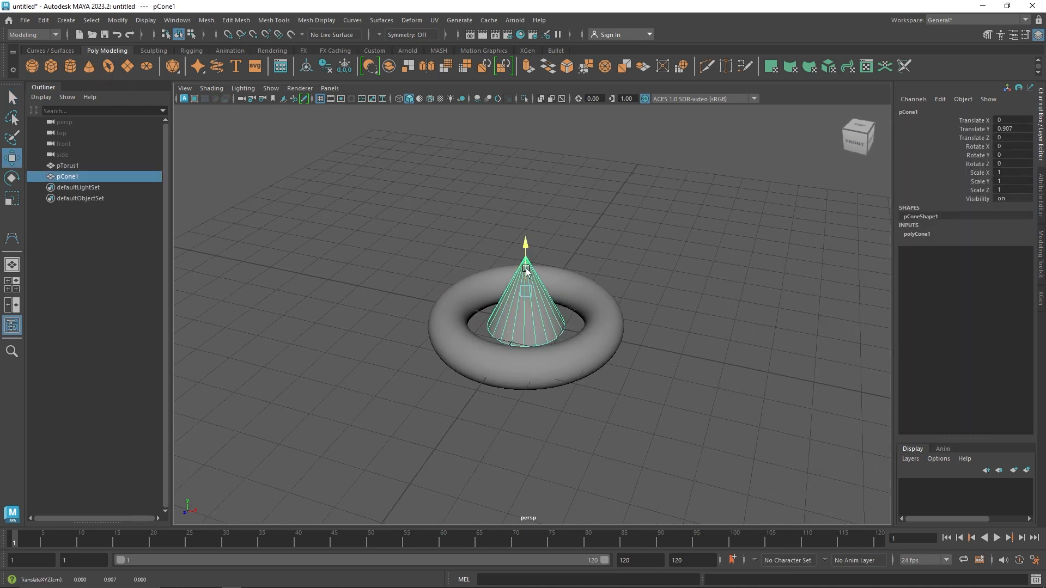
Set the cone's height to 1.4 and its radius to 0.6.
left_click(917, 233)
double_click(1010, 259)
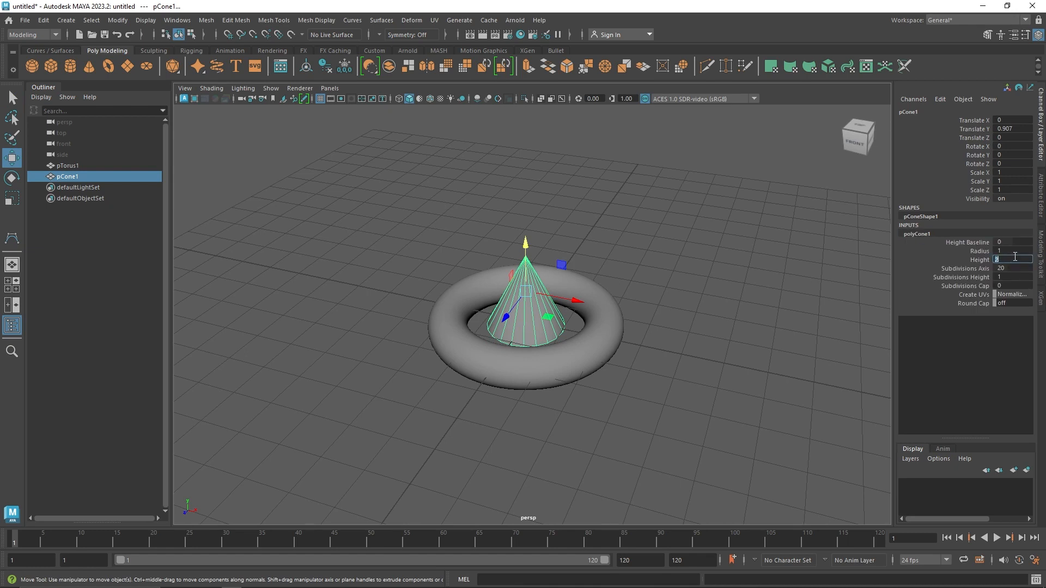
key("BackSpace")
type("1.4")
double_click(1016, 251)
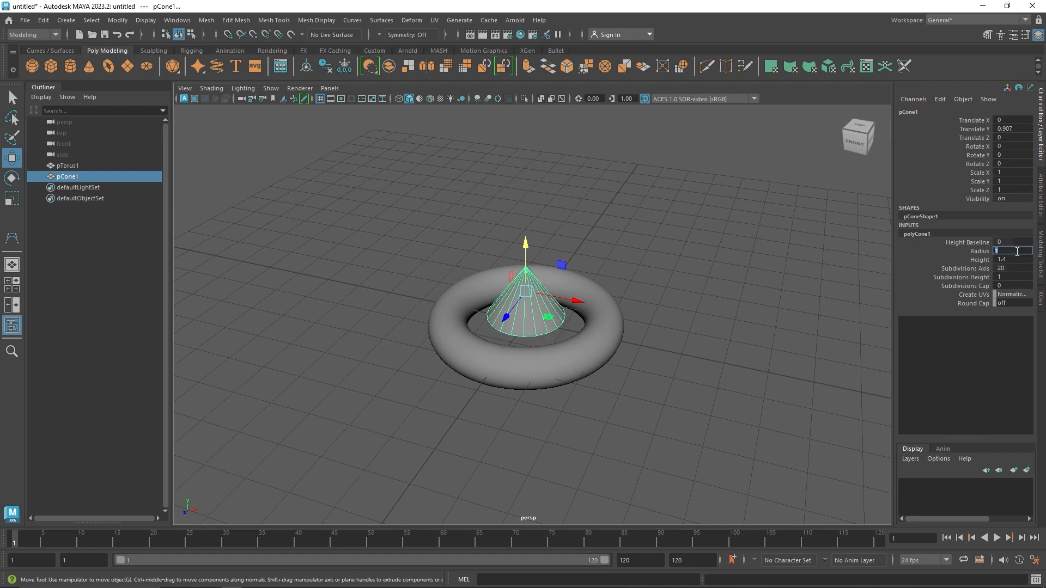
type(".6")
key("Return")
left_click(579, 263)
left_click(518, 316)
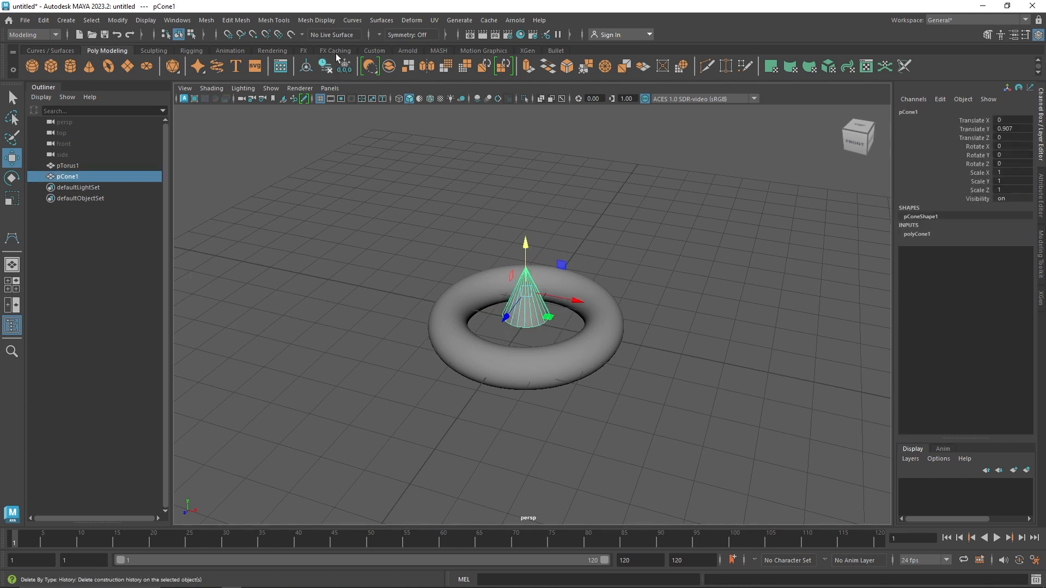
Create a MASH network from the cone and give it a Mesh distribution with pTorus1 as the input mesh.
left_click(438, 50)
left_click(32, 66)
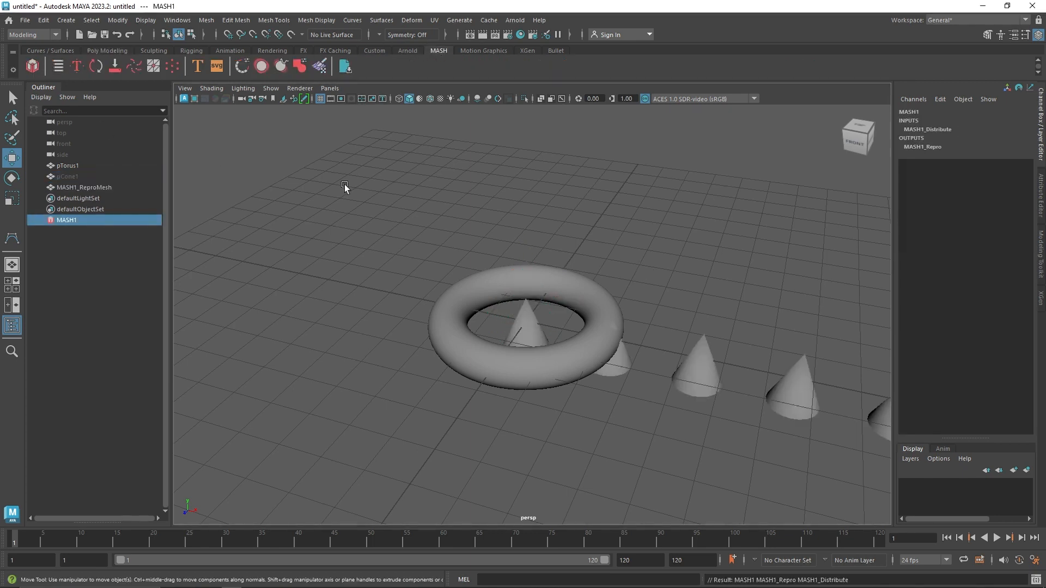
left_click(1041, 202)
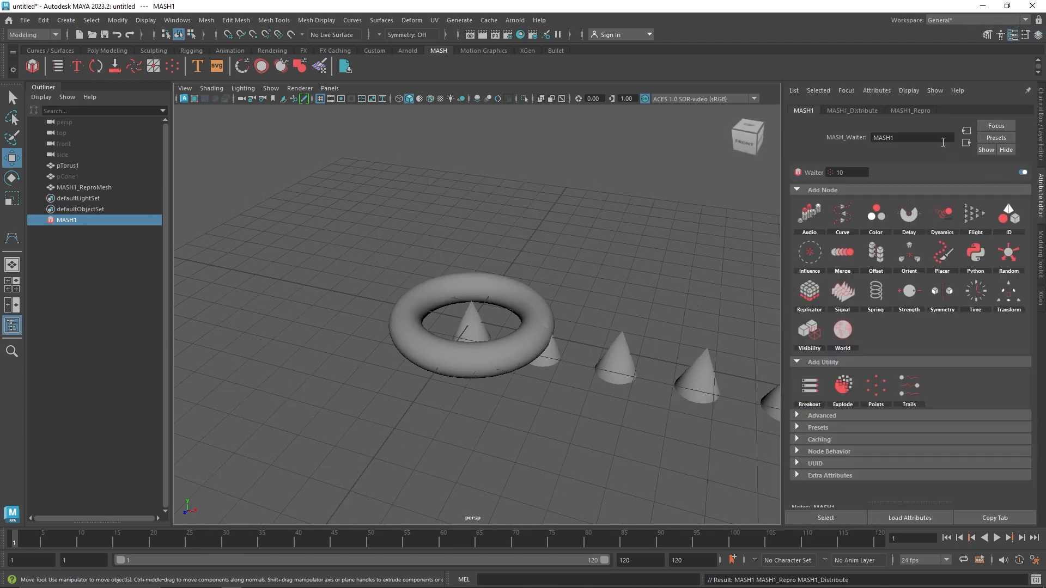
left_click(865, 111)
left_click(894, 204)
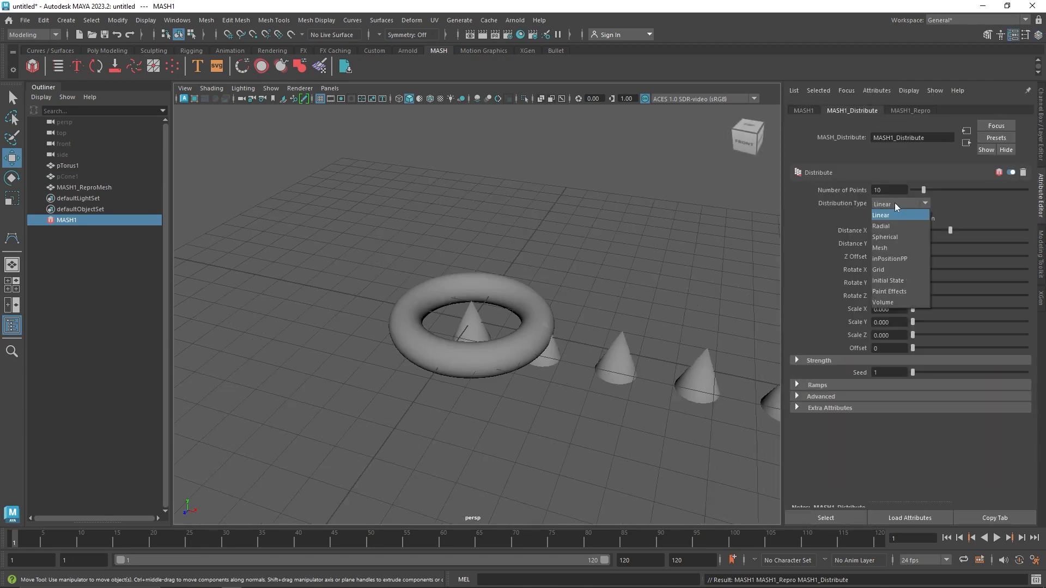
left_click(891, 248)
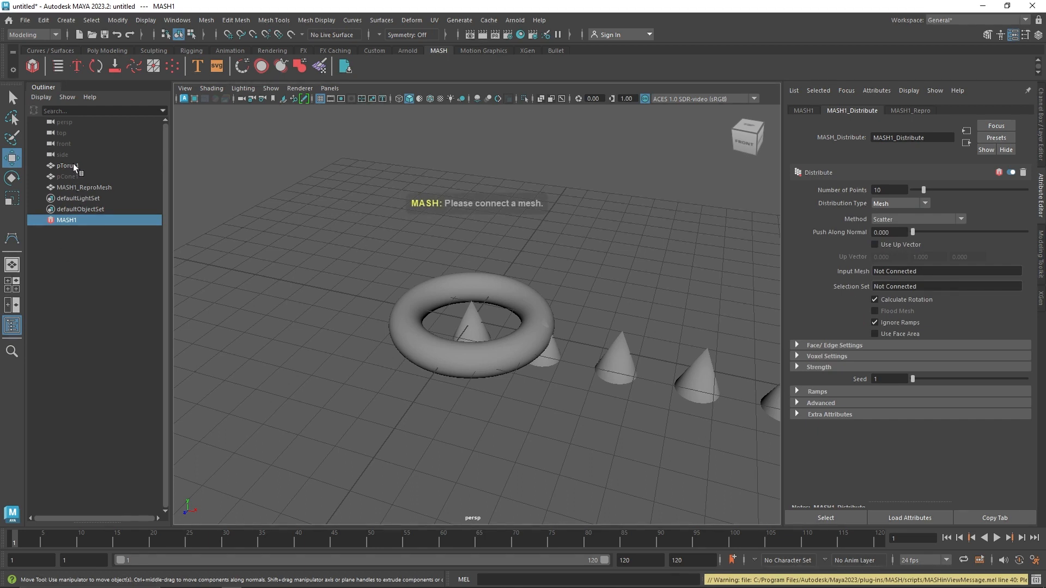
left_click_drag(73, 164, 465, 310)
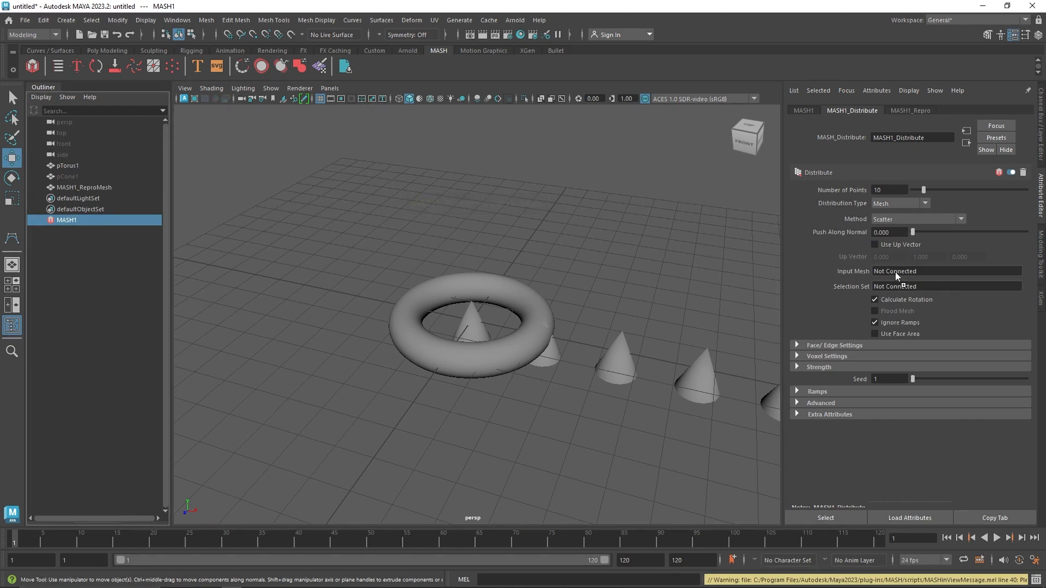
left_click_drag(917, 270, 917, 272)
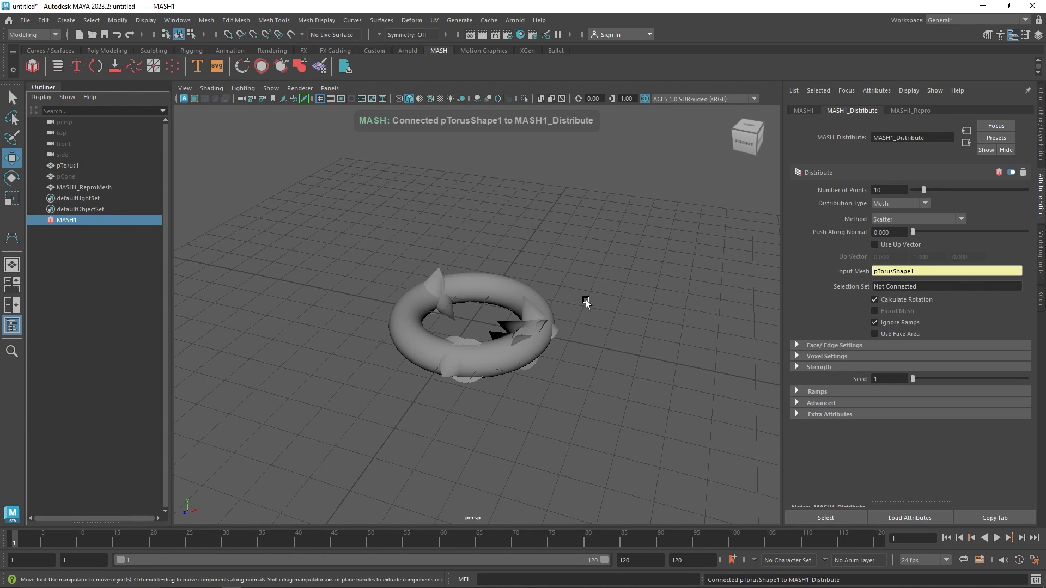
Set the MASH distribution method to Vertex and enable Flood Mesh to cover the whole torus with cones.
left_click(876, 217)
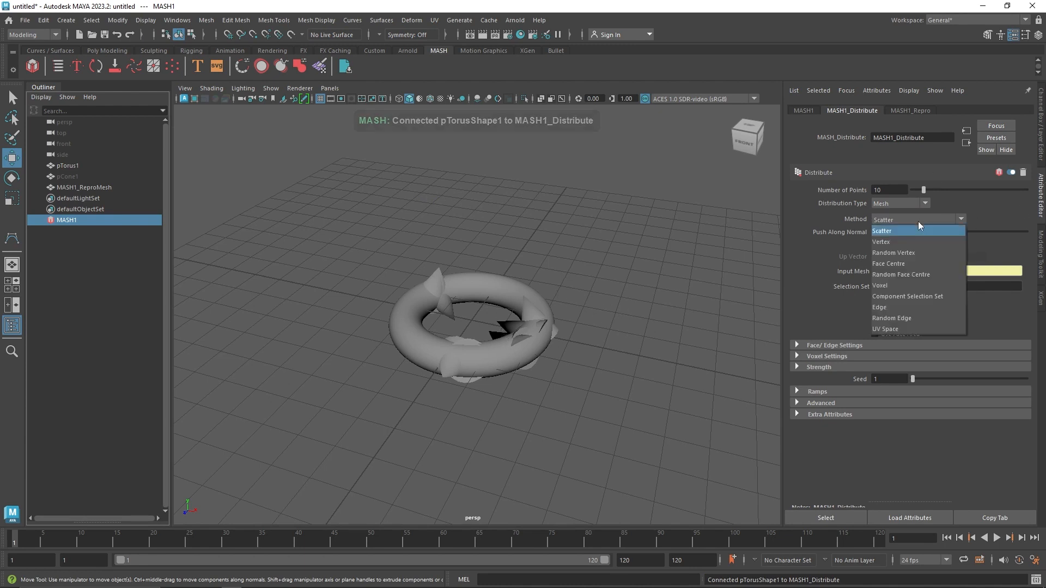
left_click(894, 243)
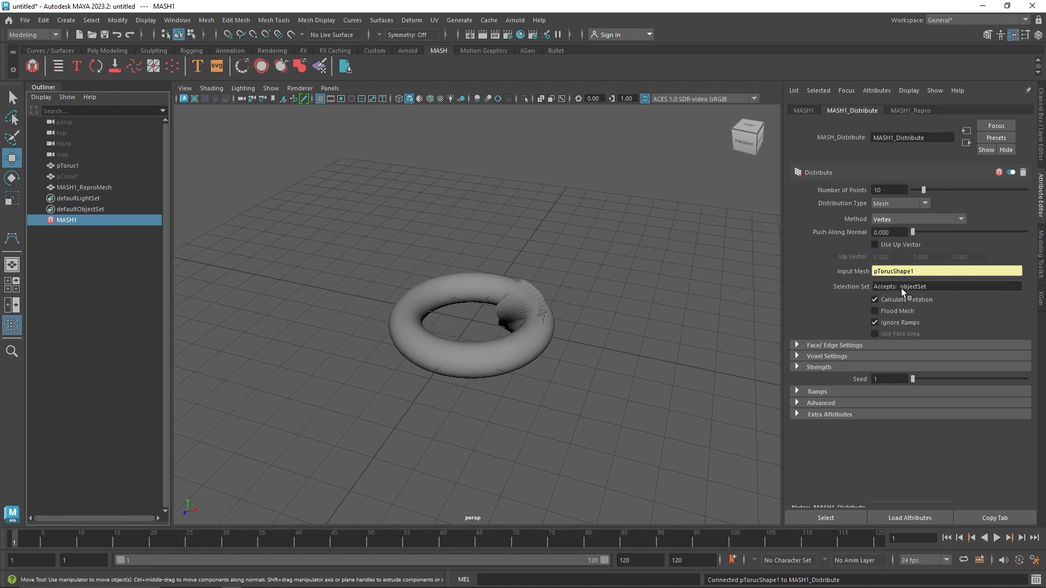
left_click(893, 307)
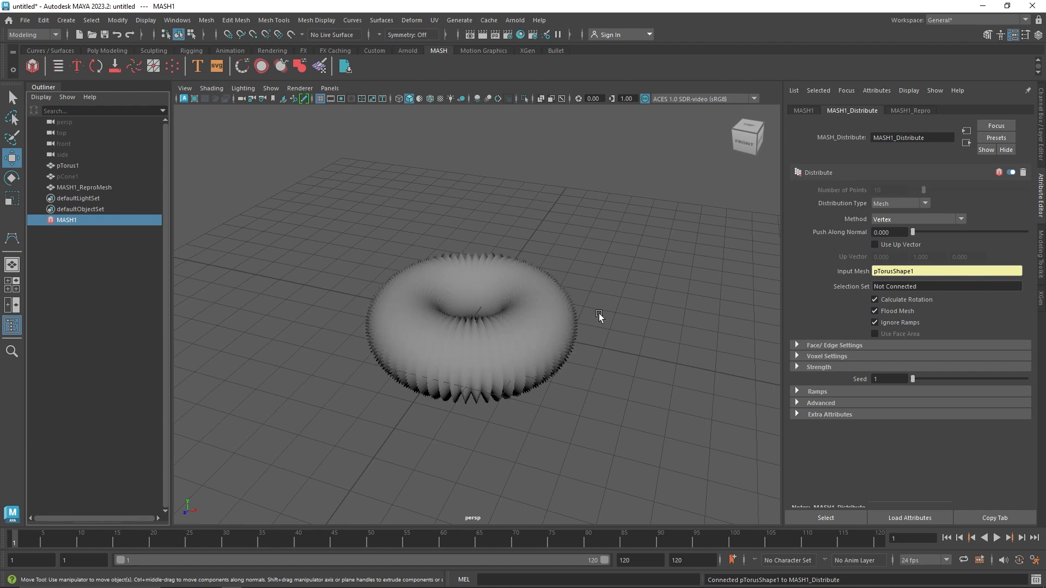
scroll(629, 362, "up", 5)
left_click_drag(629, 362, 503, 299, "alt")
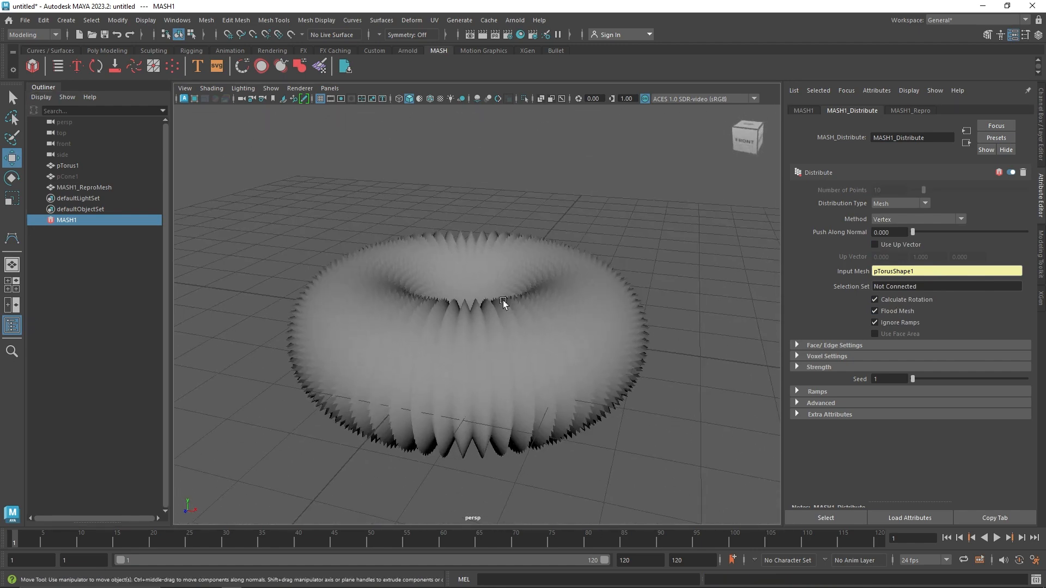
Scale the source cone pCone1 uniformly down to about 0.607.
left_click(67, 176)
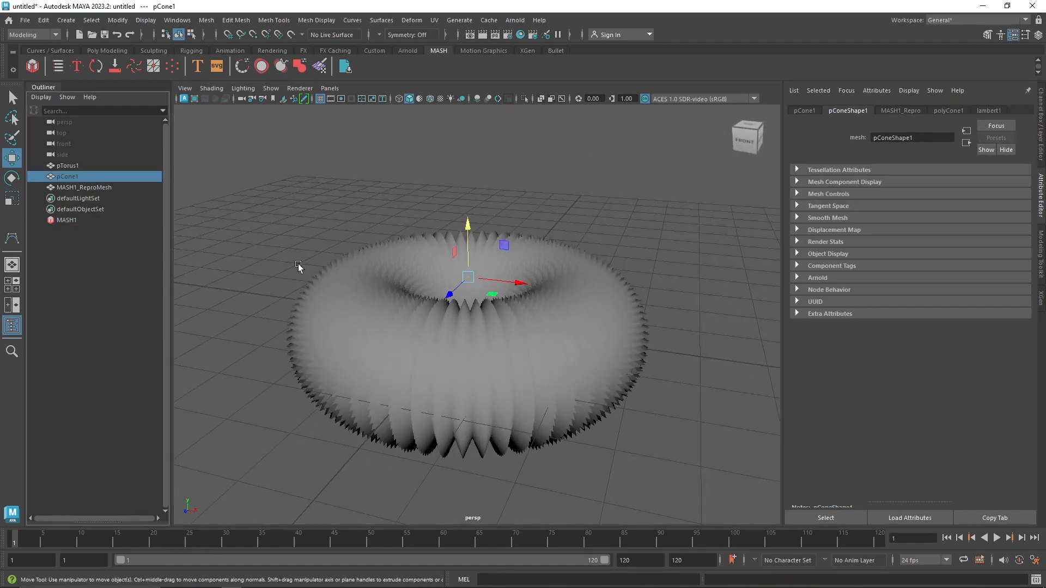
key("r")
left_click_drag(471, 280, 450, 288)
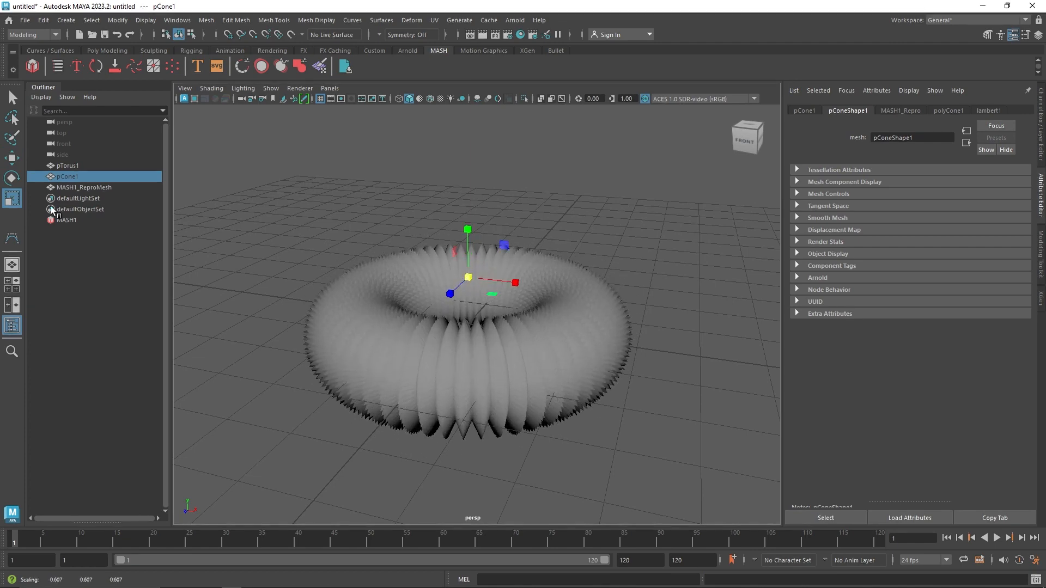
Set the source cone's radius to 0.4 and its height to 1.
left_click(1041, 127)
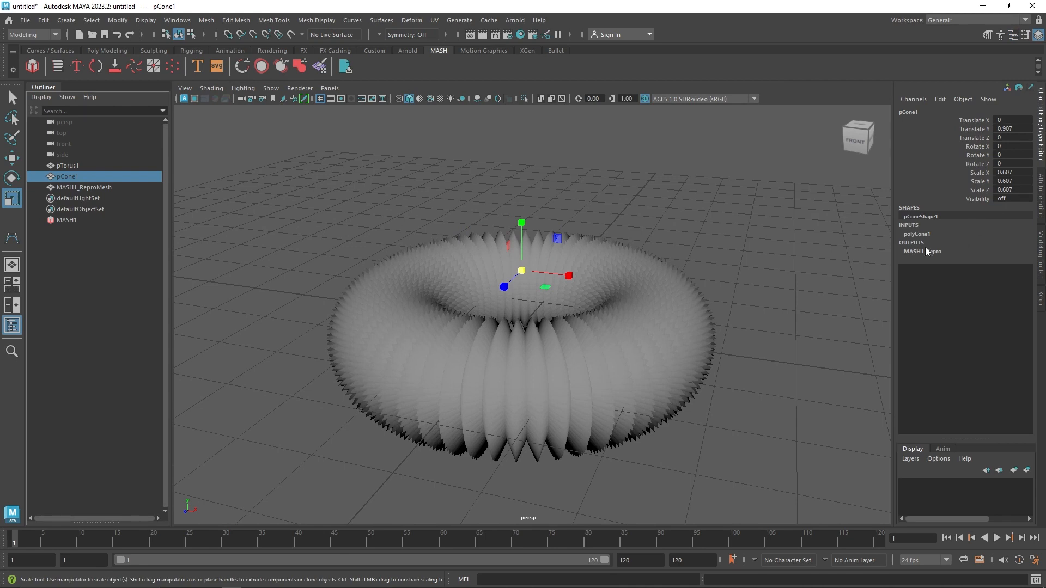
left_click(936, 235)
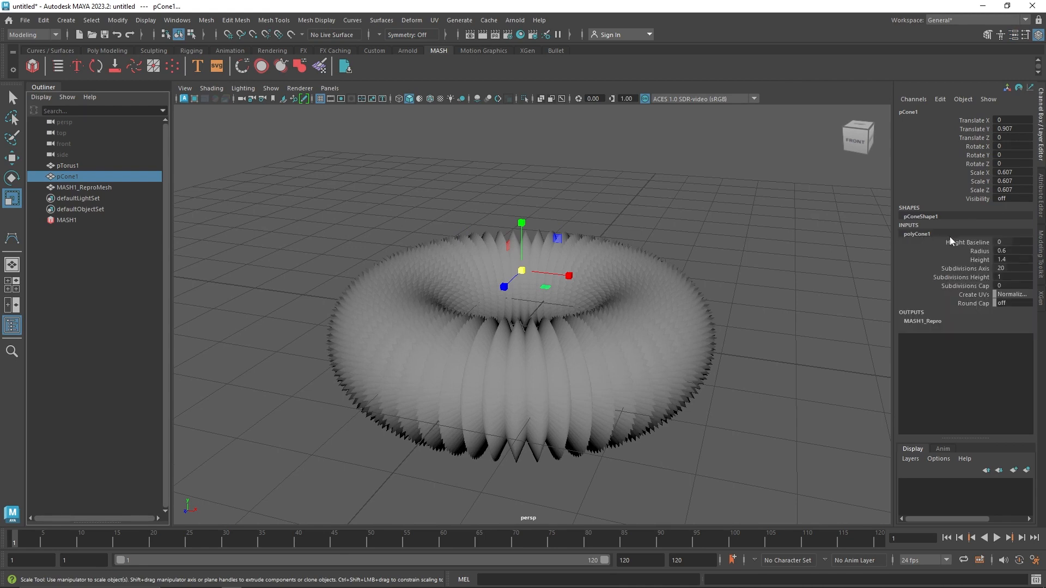
double_click(1015, 251)
type(".4")
double_click(1006, 260)
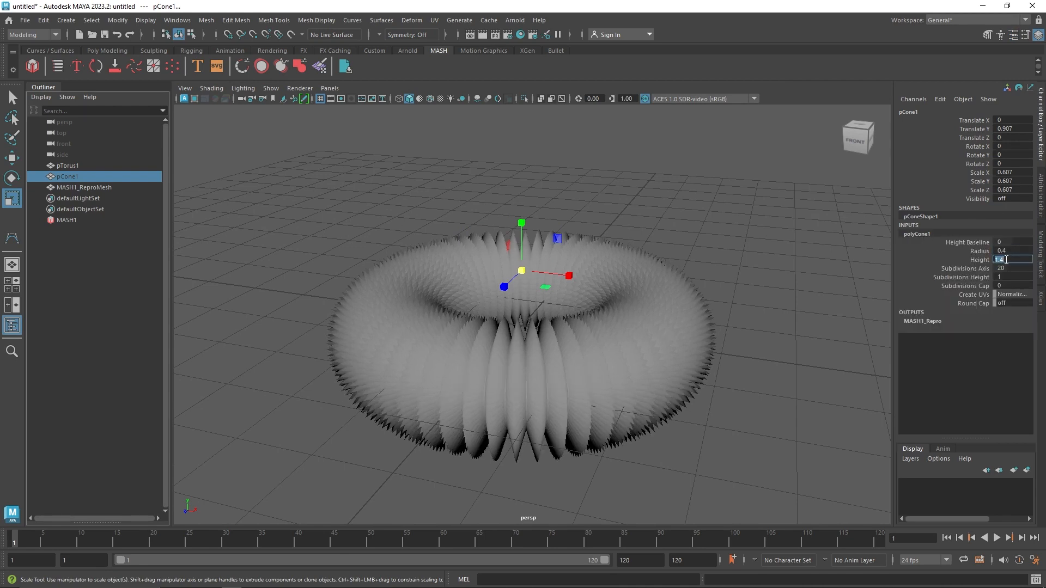
type("1")
key("Return")
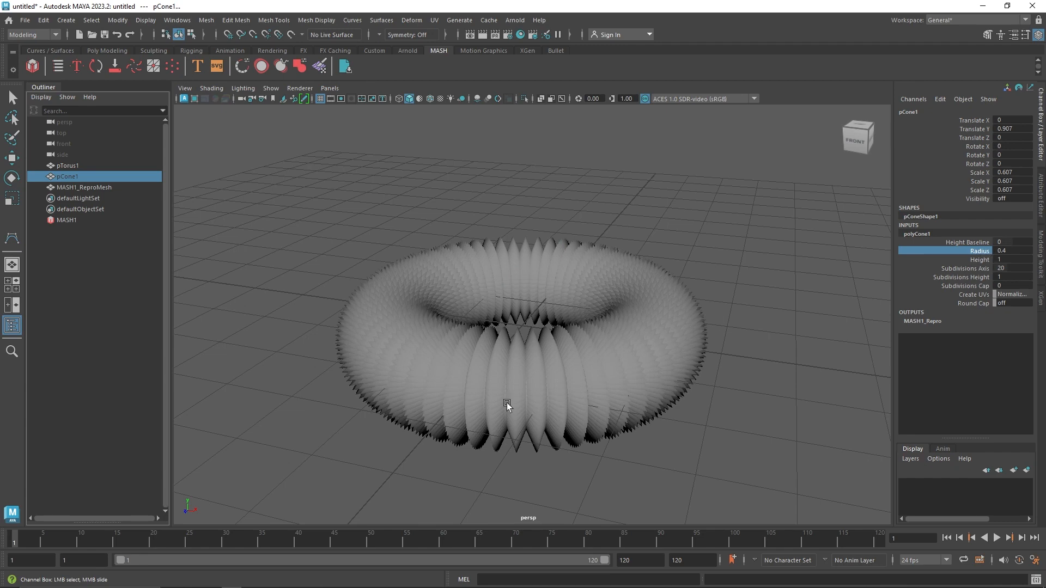
Set both subdivisions of the torus to 40, and refine them to 50 for the axis and 11 for the height.
right_click_drag(507, 403, 540, 422, "alt")
left_click(68, 165)
key("r")
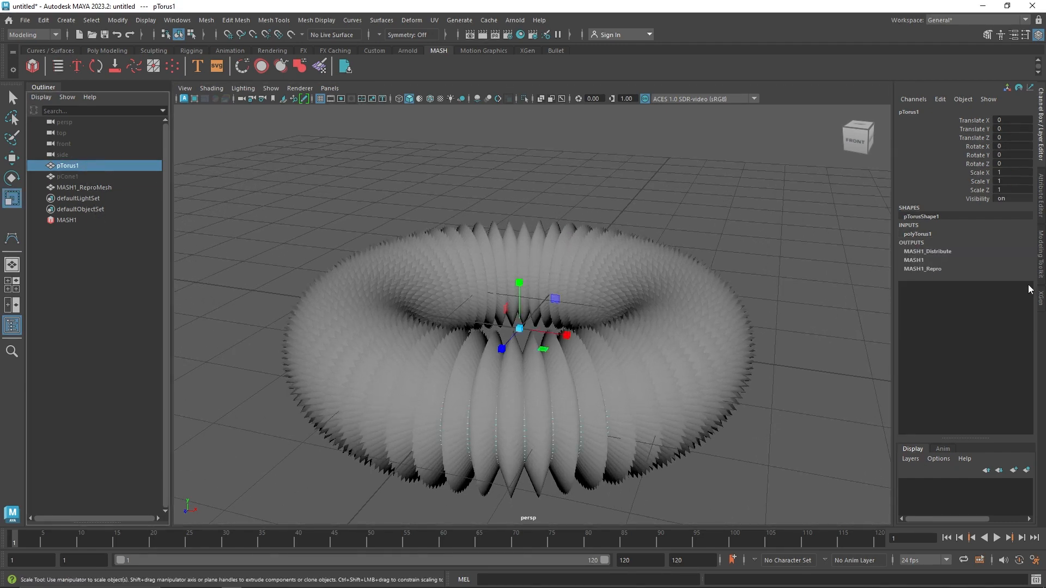
left_click(918, 234)
left_click_drag(1021, 276, 1016, 286)
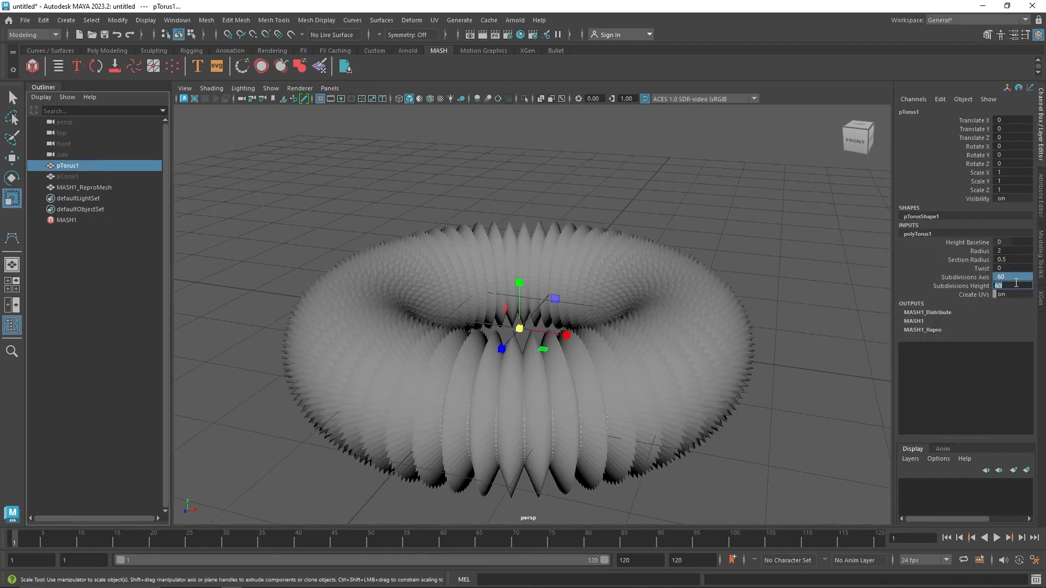
type("40")
key("Return")
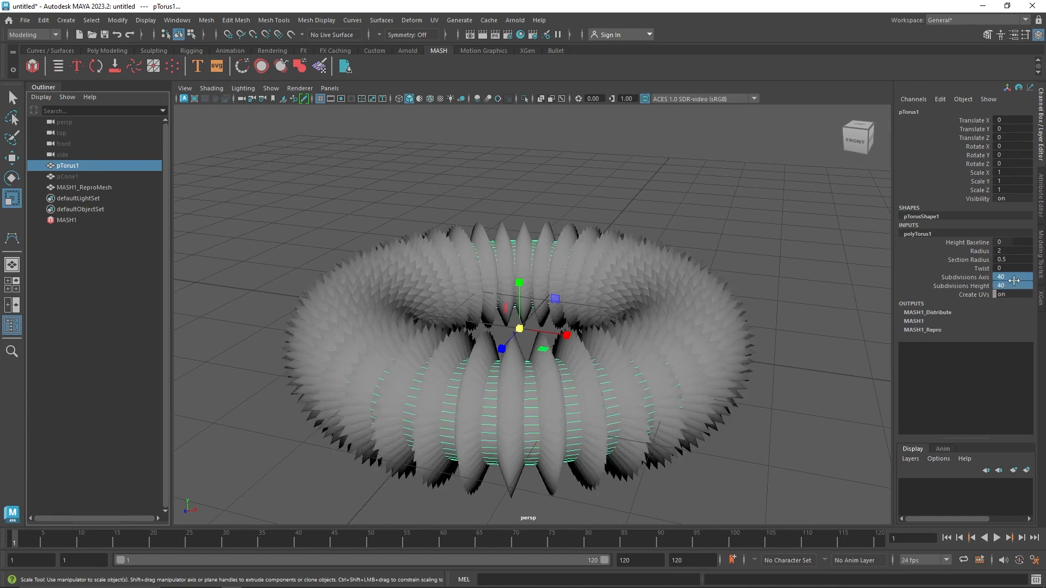
left_click(1008, 314)
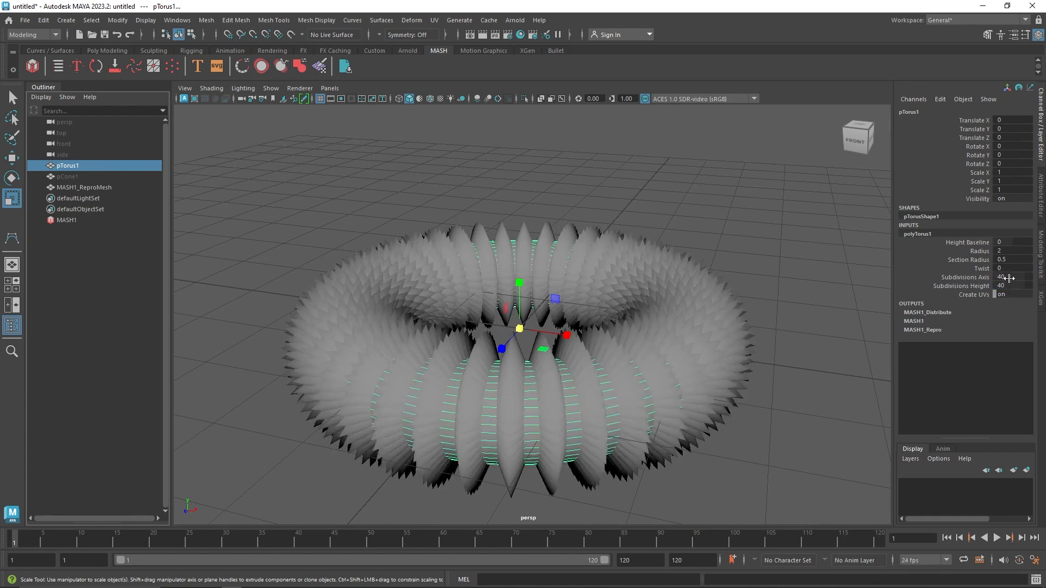
left_click_drag(1009, 278, 983, 286)
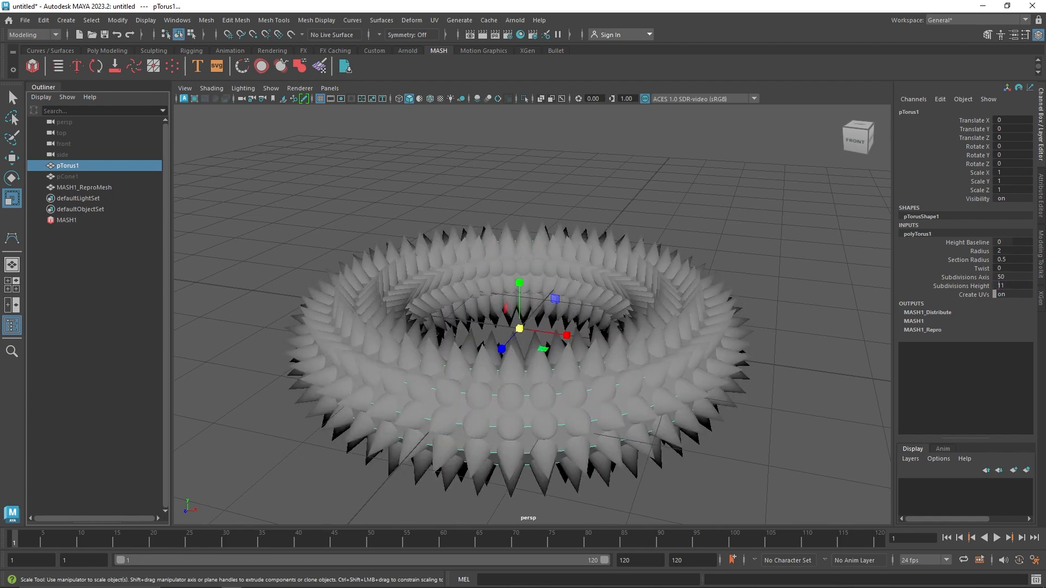
left_click_drag(696, 289, 679, 269, "alt")
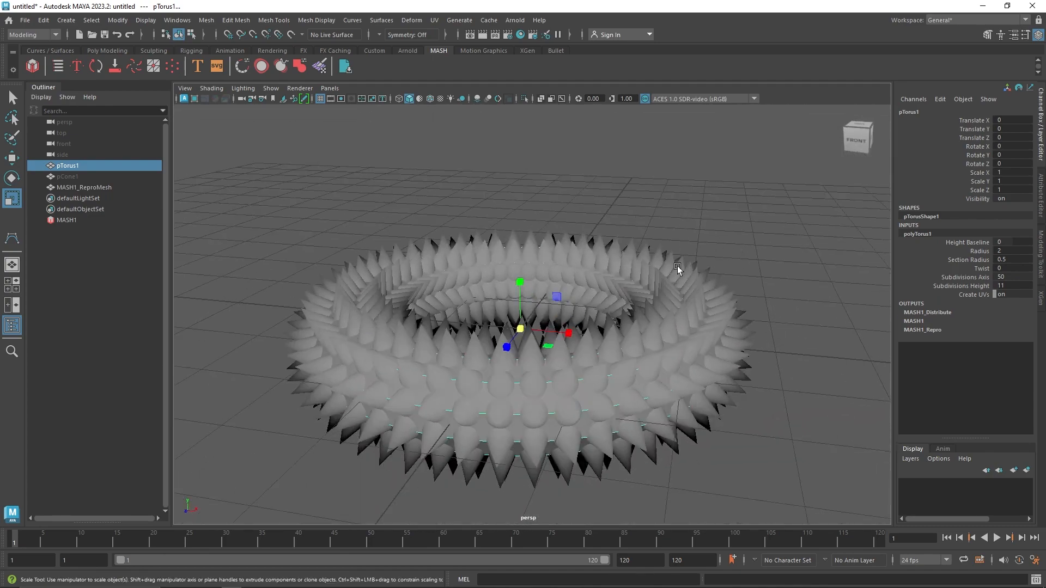
Apply Soften/Harden Edges to the MASH cone mesh and deselect it.
left_click(678, 262)
right_click_drag(678, 259, 777, 295, "shift")
left_click(774, 293)
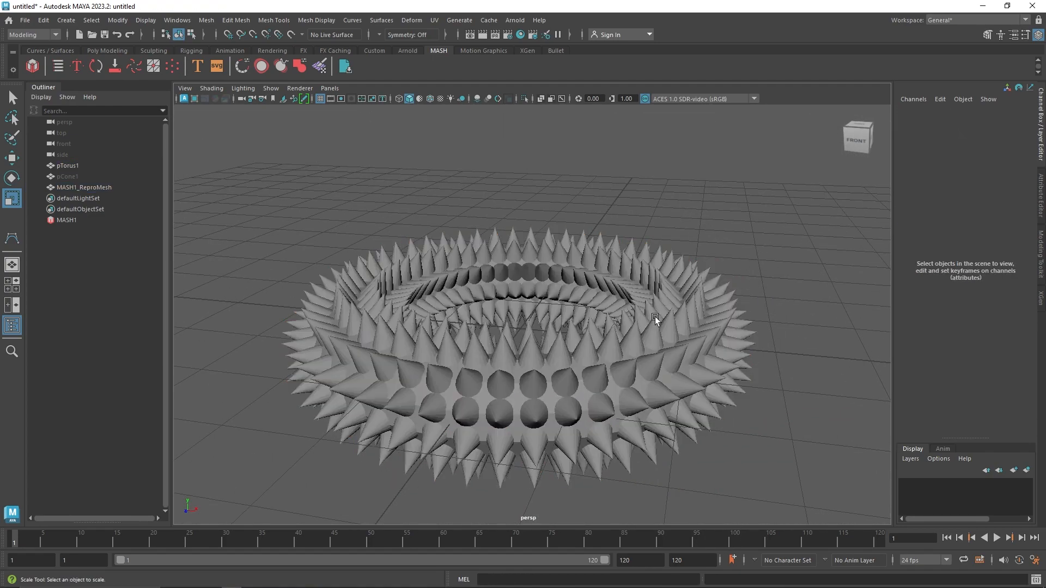
Hide the base torus pTorus1 so only the MASH cones are displayed.
left_click_drag(655, 316, 508, 280, "alt")
left_click(104, 165)
key("ctrl+h")
Inspect the MASH cone mesh in smooth mesh preview, and return it to the unsmoothed display.
left_click(509, 243)
key("3")
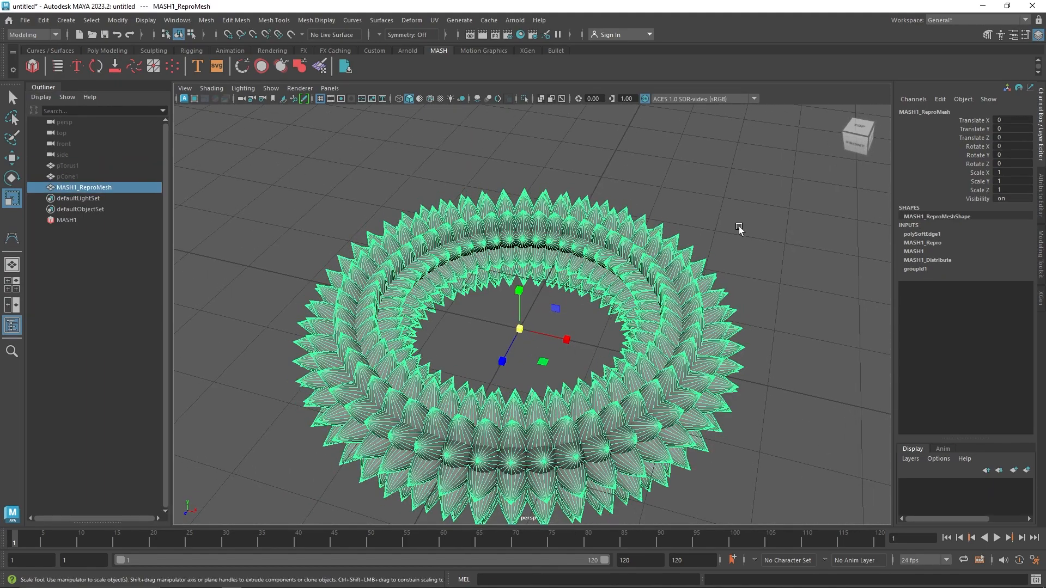
left_click(739, 227)
left_click_drag(657, 364, 606, 325, "alt")
left_click(630, 265)
key("1")
left_click(658, 190)
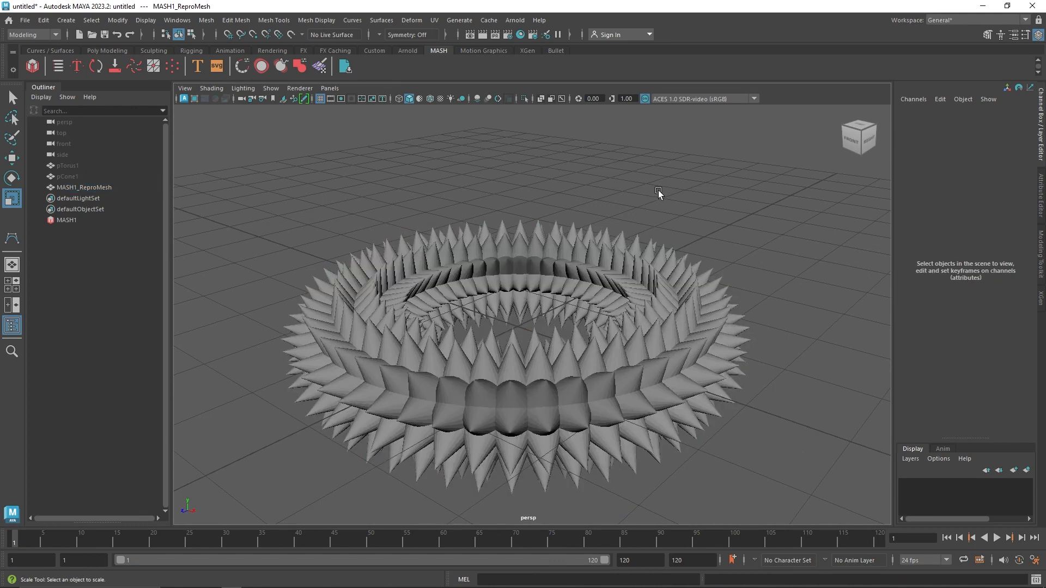
Create a polygon sphere at the centre of the spiked ring and scale it uniformly to about 0.5.
left_click_drag(509, 277, 583, 289, "alt")
right_click_drag(583, 289, 479, 316, "alt")
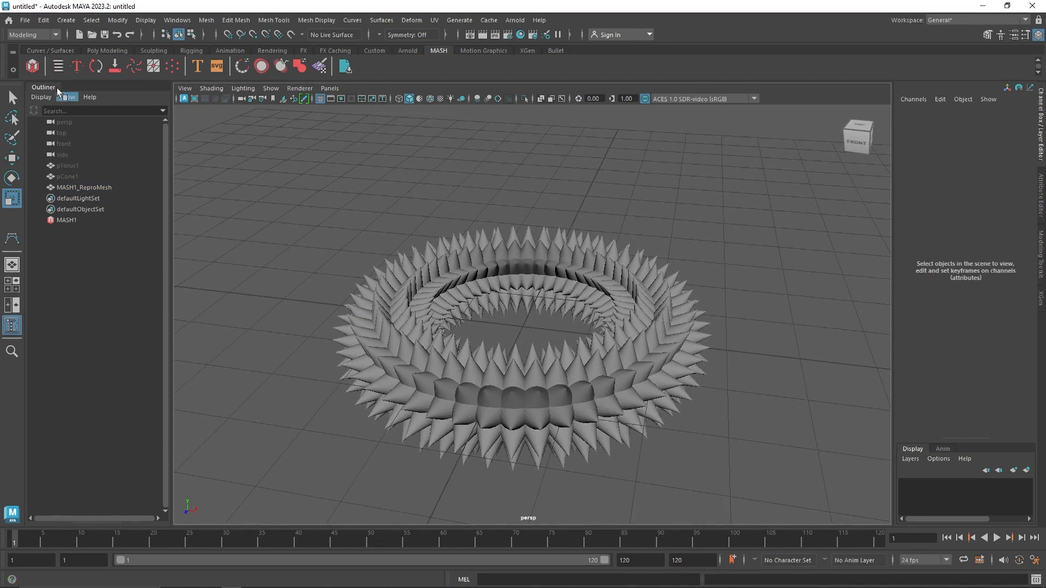
left_click(97, 51)
left_click(34, 64)
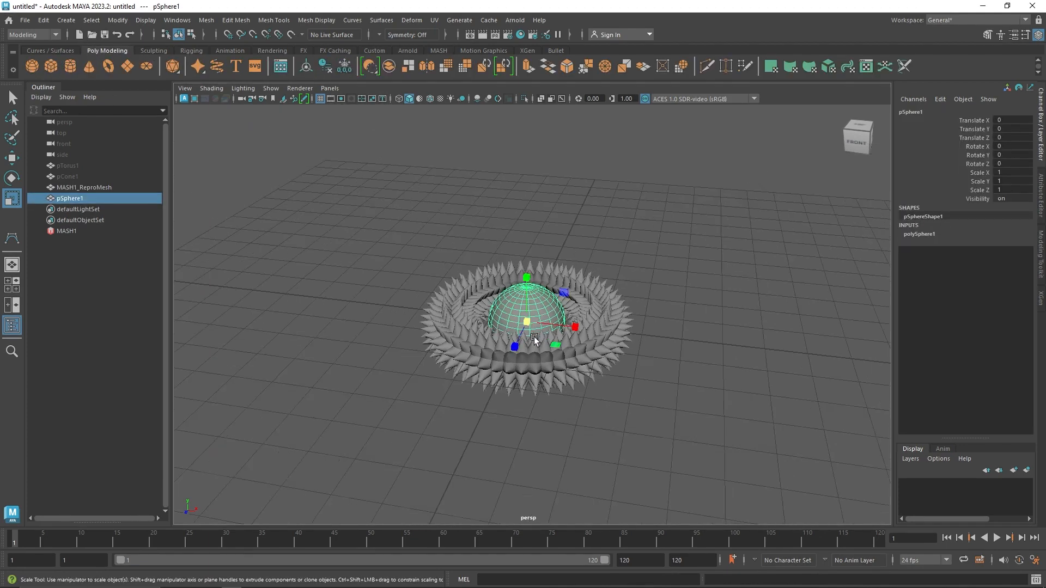
left_click_drag(528, 318, 493, 315)
Create a MASH network from the sphere.
left_click(439, 50)
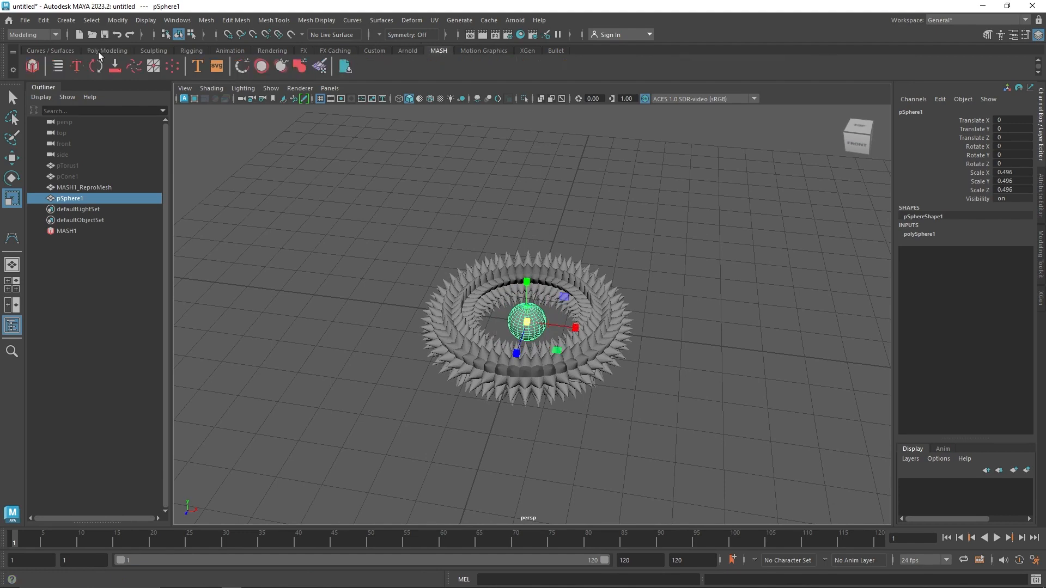
left_click(33, 66)
middle_click_drag(736, 305, 708, 313, "alt")
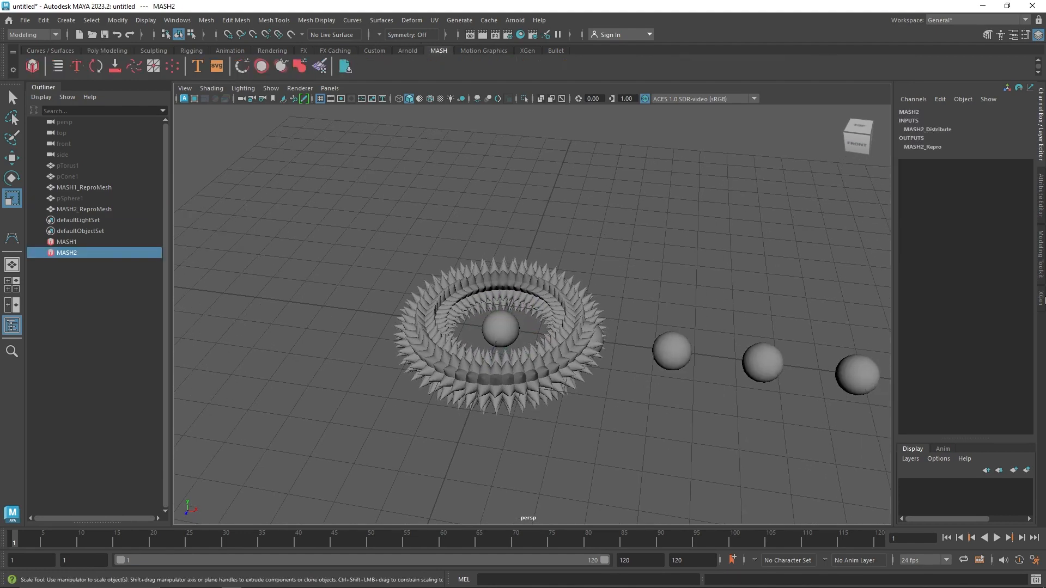
Change the sphere network's distribution type to Grid and set Grid Y to 3.
left_click(1040, 239)
left_click(1041, 203)
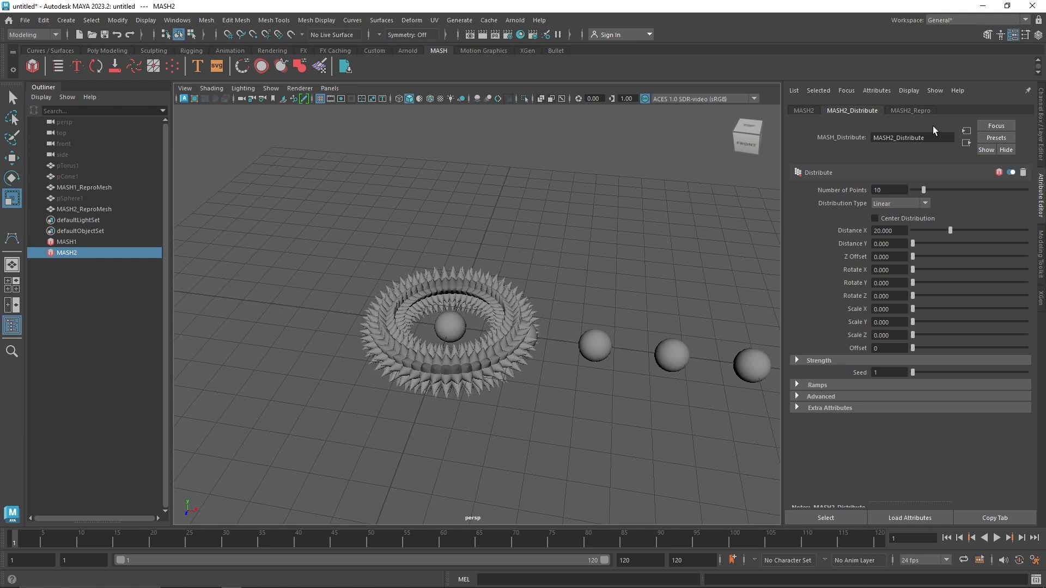
left_click(901, 203)
left_click(896, 269)
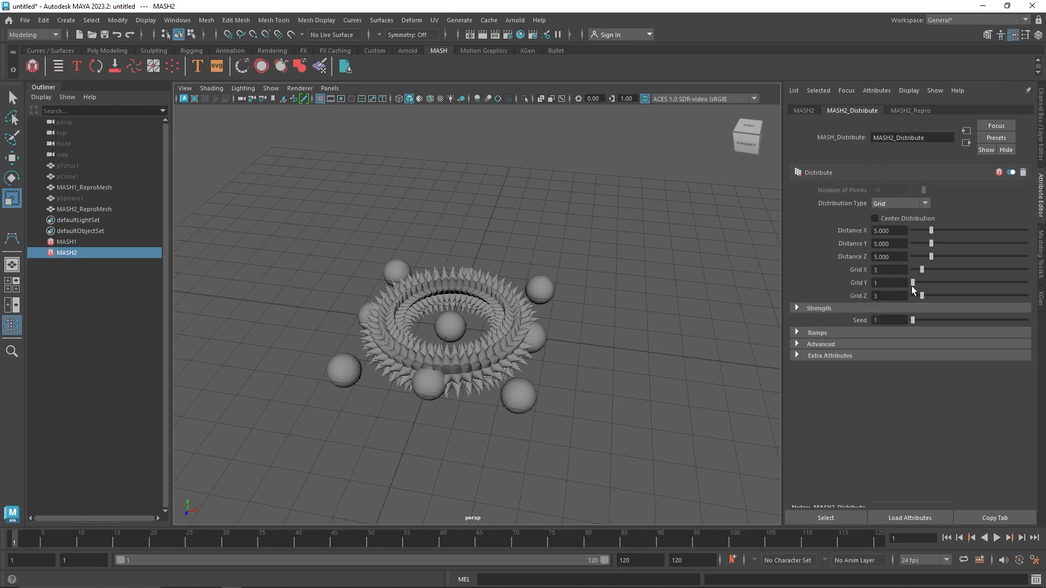
left_click_drag(913, 283, 922, 285)
Set the sphere grid's X, Y and Z distances to 2 each.
left_click(889, 257)
type("2")
key("shift+Tab")
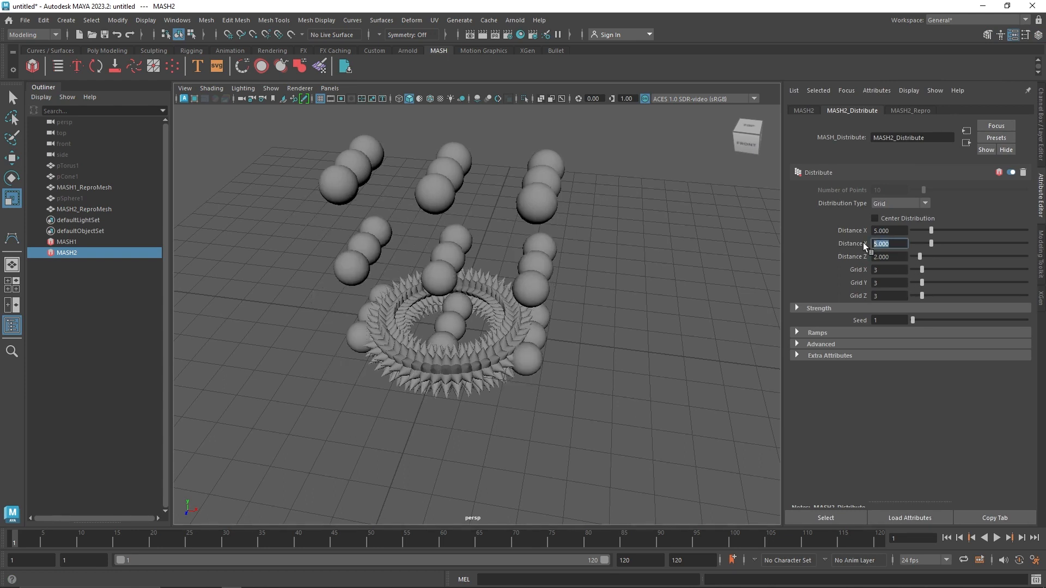
type("2")
key("shift+Tab")
type("2")
key("Tab")
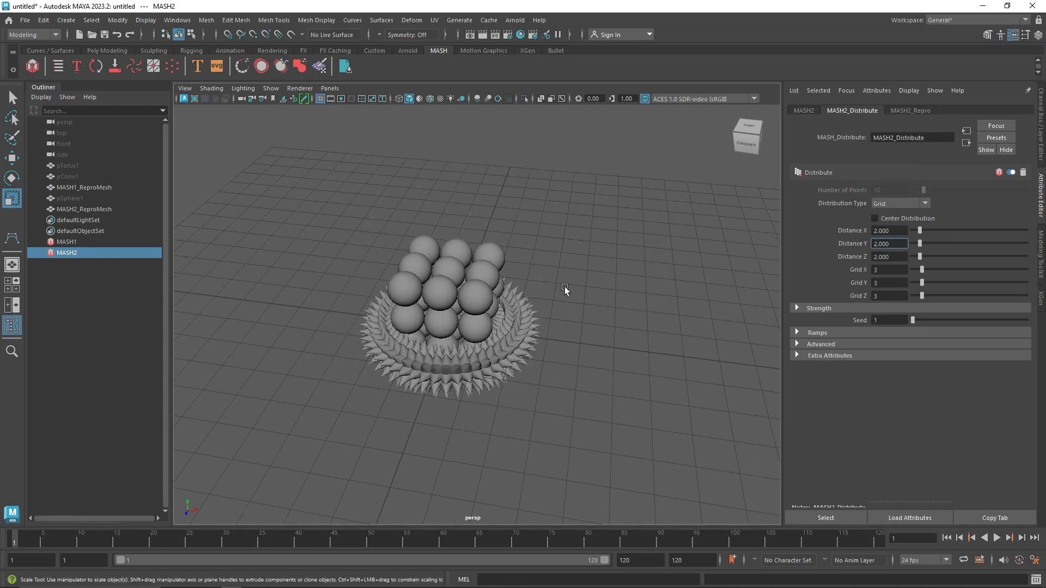
Scale the source sphere pSphere1 down uniformly so that the MASH spheres become much smaller.
left_click_drag(565, 287, 570, 285, "alt")
left_click(452, 288)
left_click_drag(450, 327, 428, 334)
left_click(87, 199)
right_click_drag(428, 333, 534, 328, "alt")
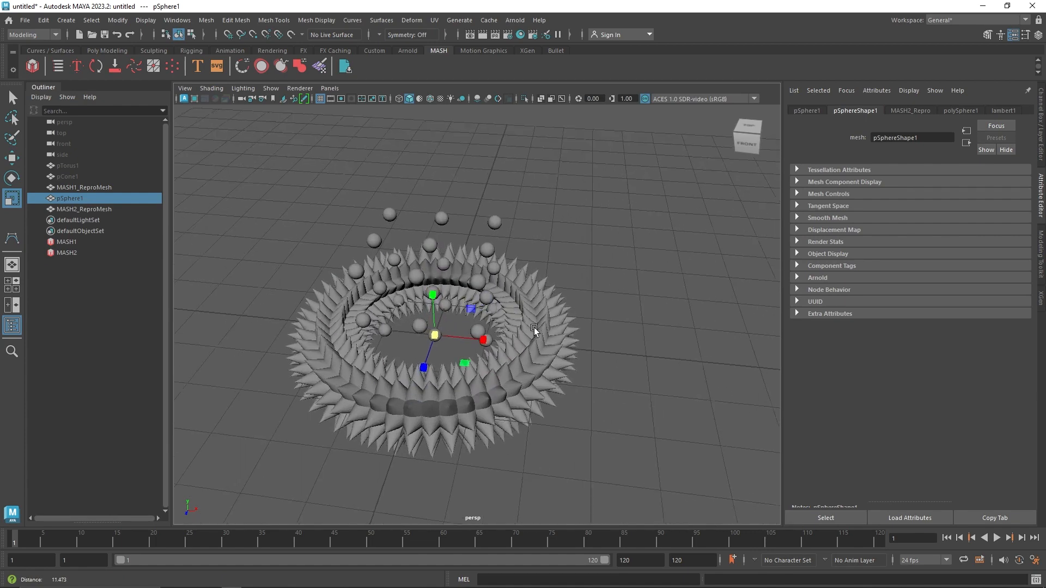
middle_click_drag(534, 328, 571, 336, "alt")
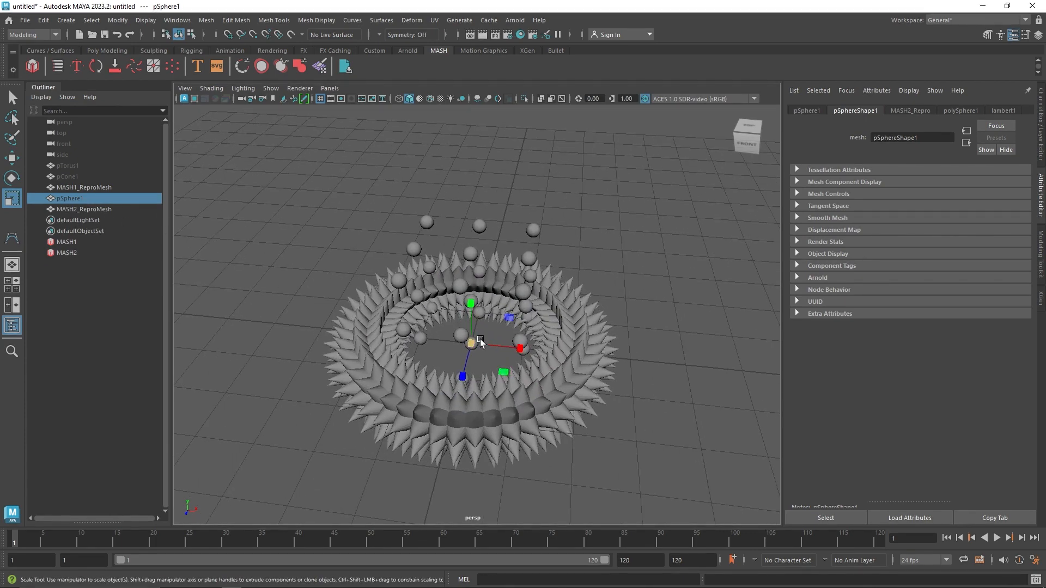
left_click_drag(480, 342, 464, 346)
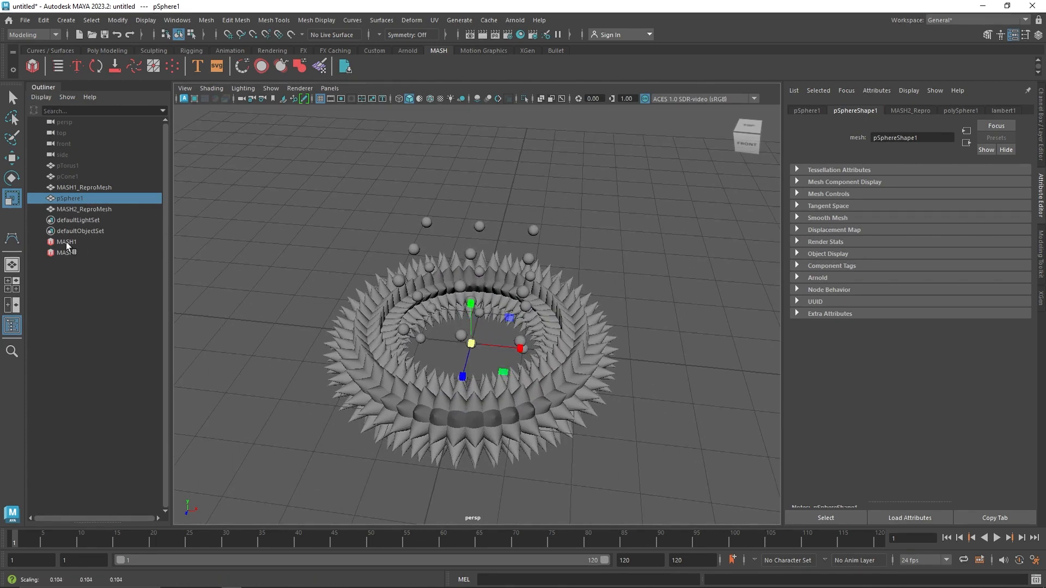
Compare the point counts and distribution settings of the MASH1 and MASH2 networks.
left_click(70, 252)
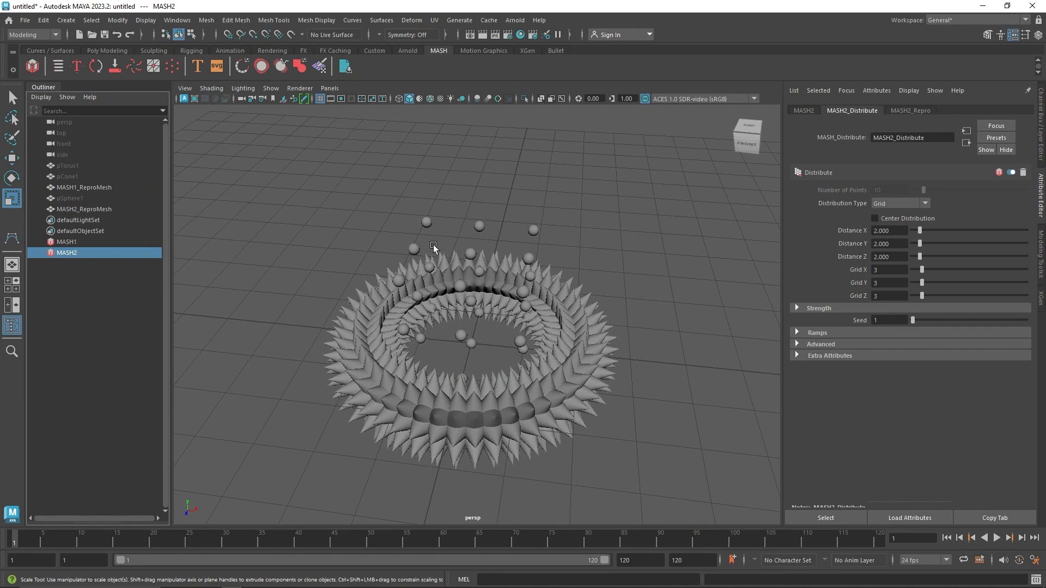
left_click(66, 241)
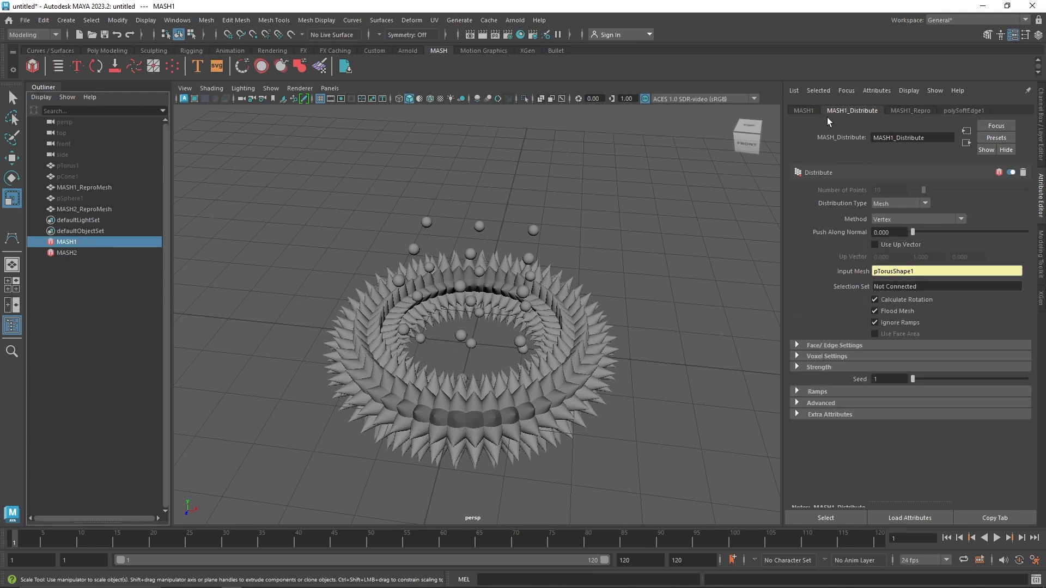
left_click(804, 111)
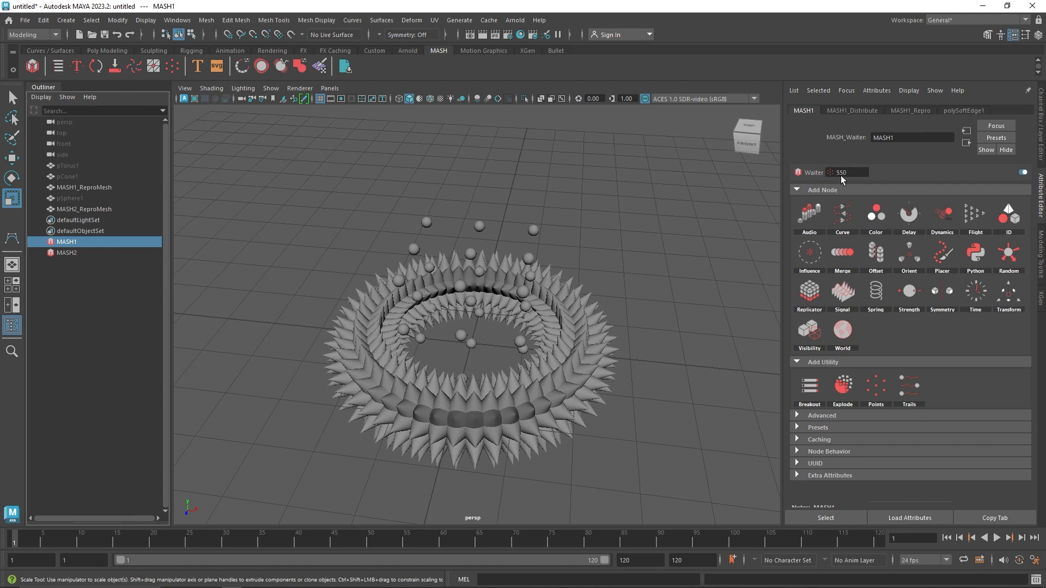
left_click(66, 253)
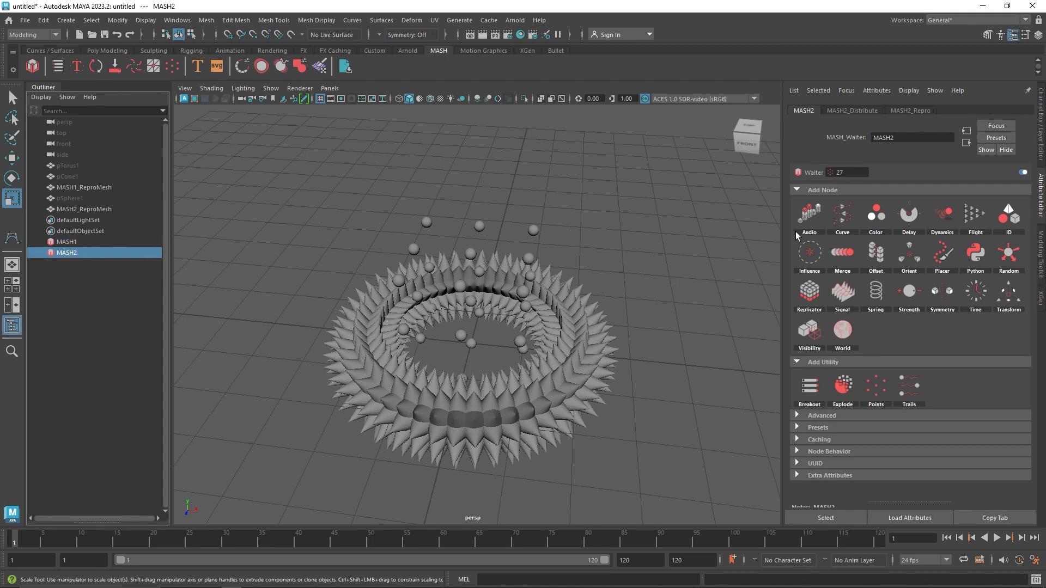
left_click(852, 110)
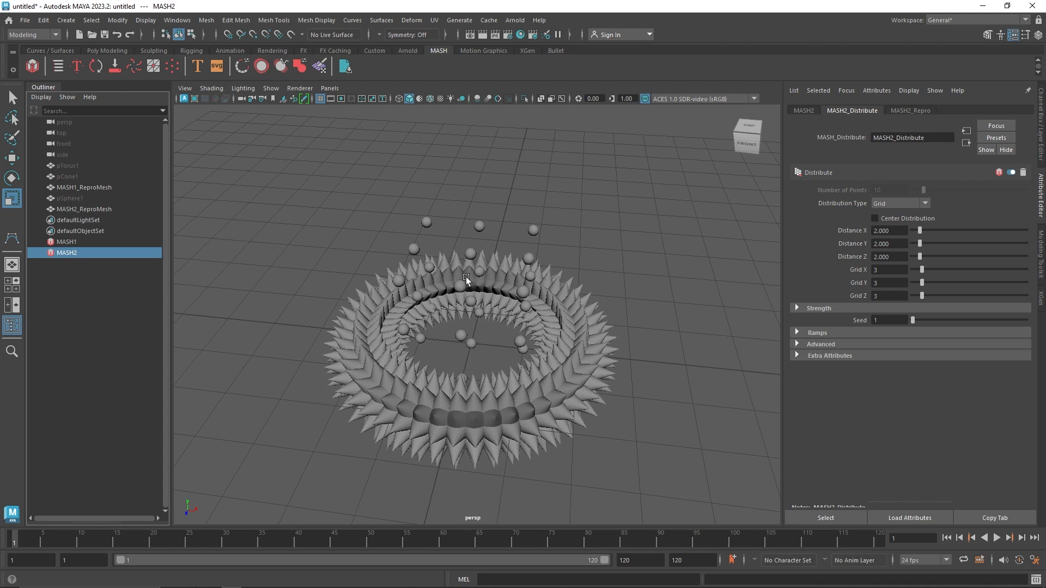
left_click(66, 242)
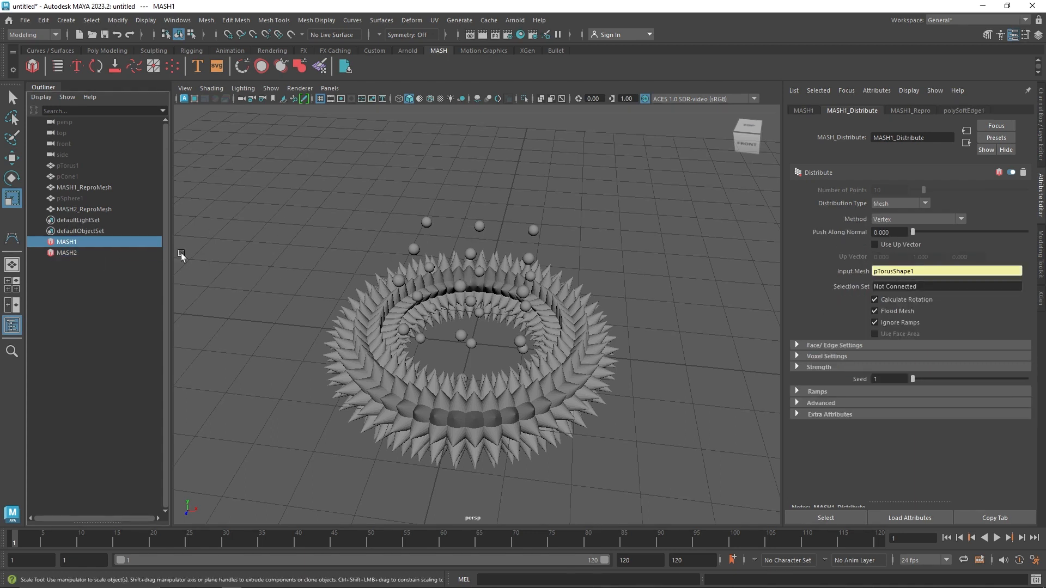
left_click(95, 252)
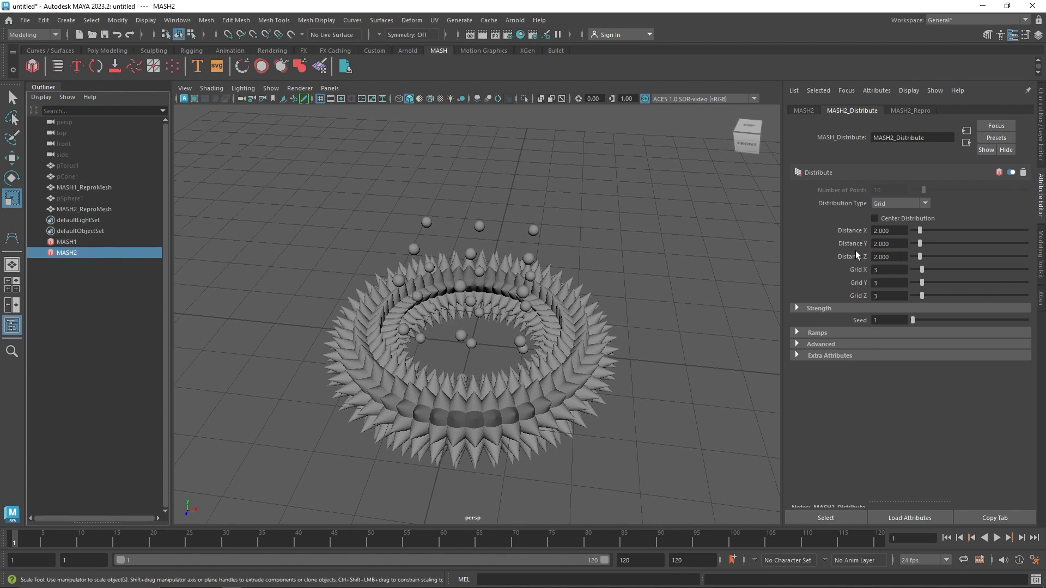
Set MASH2's distribution type to Linear with 550 points.
left_click(924, 202)
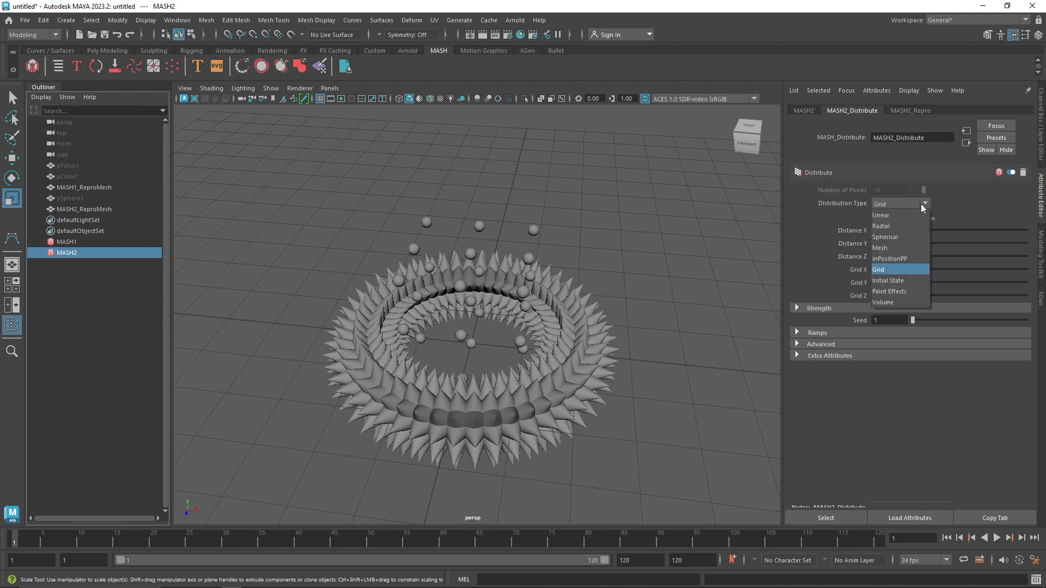
left_click(893, 217)
left_click(888, 190)
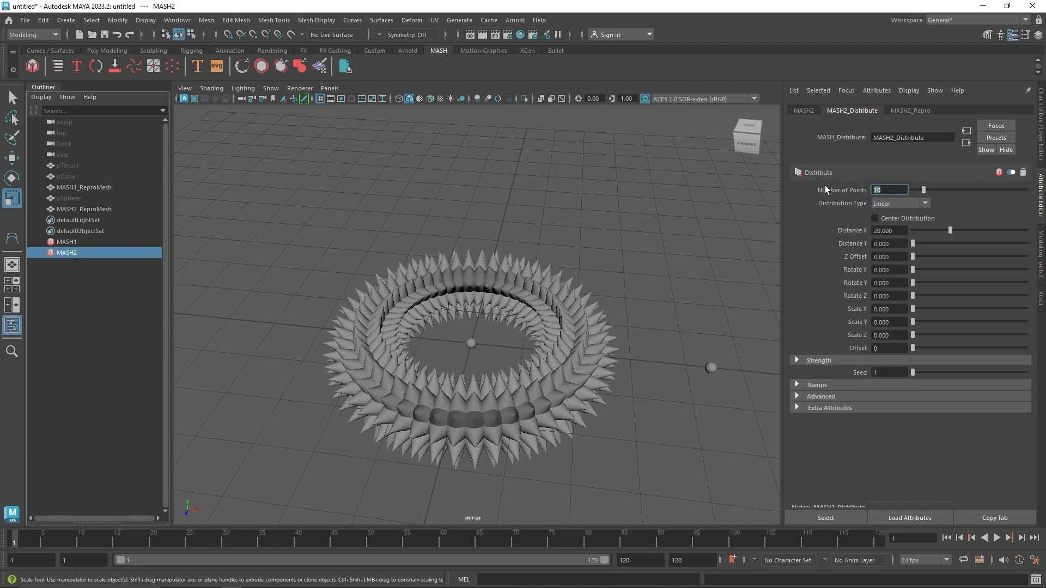
type("550")
key("Return")
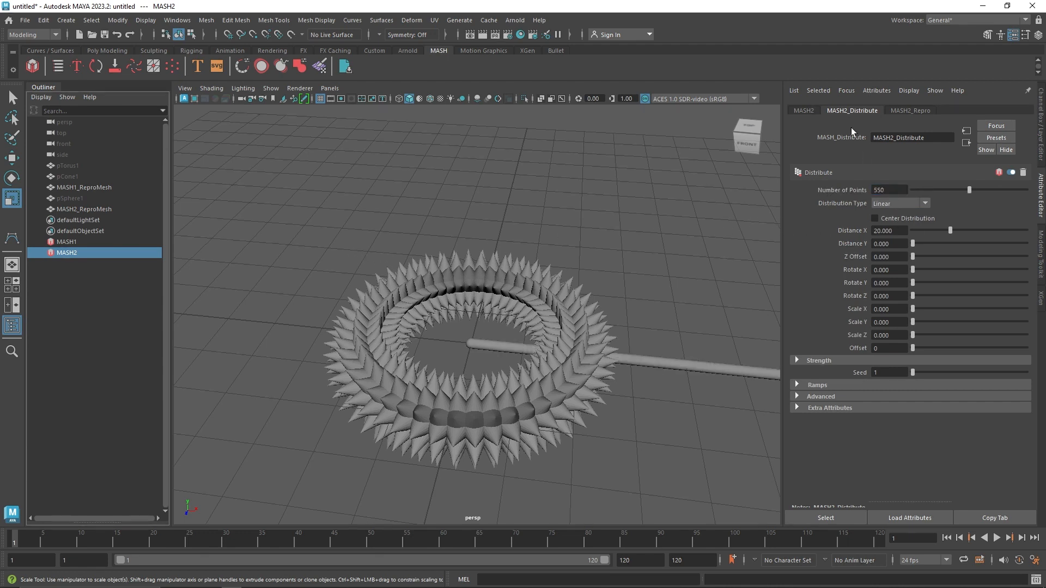
Reduce MASH2's Distance X to 0 so all its spheres gather at the ring's centre.
scroll(549, 299, "down", 5)
left_click_drag(549, 299, 640, 343, "alt")
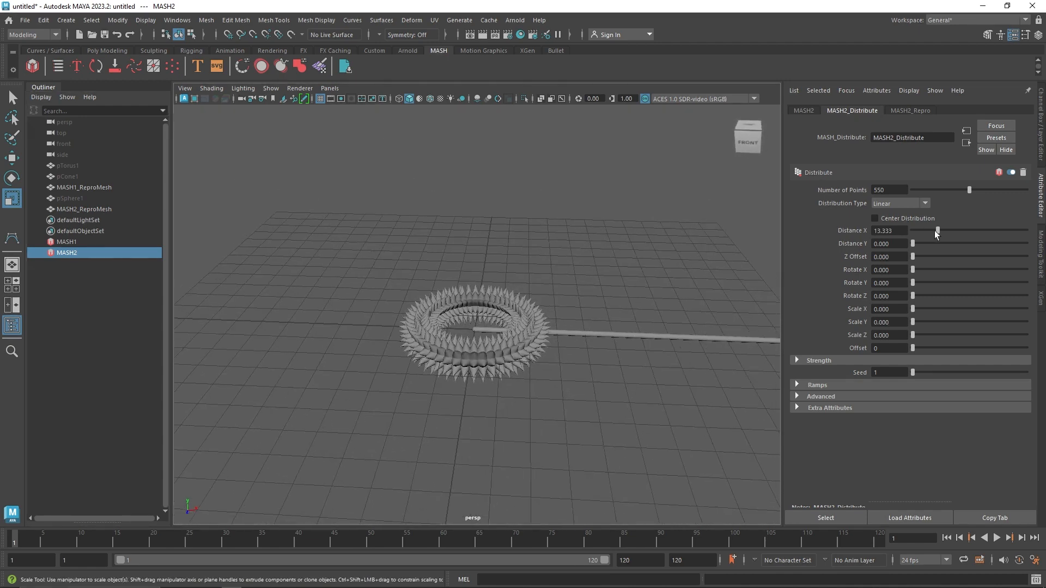
left_click_drag(935, 230, 912, 231)
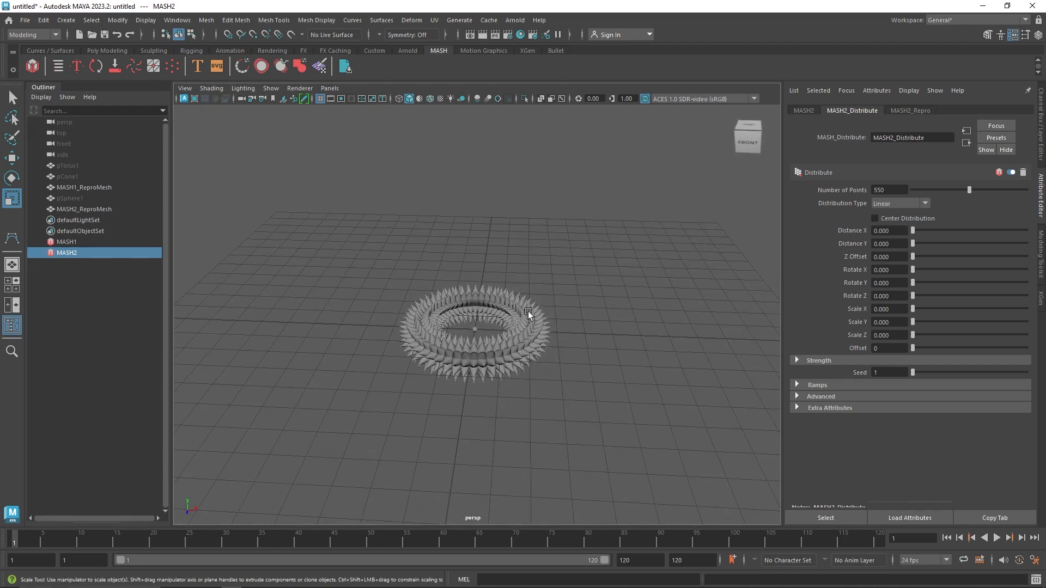
right_click_drag(528, 312, 631, 387, "alt")
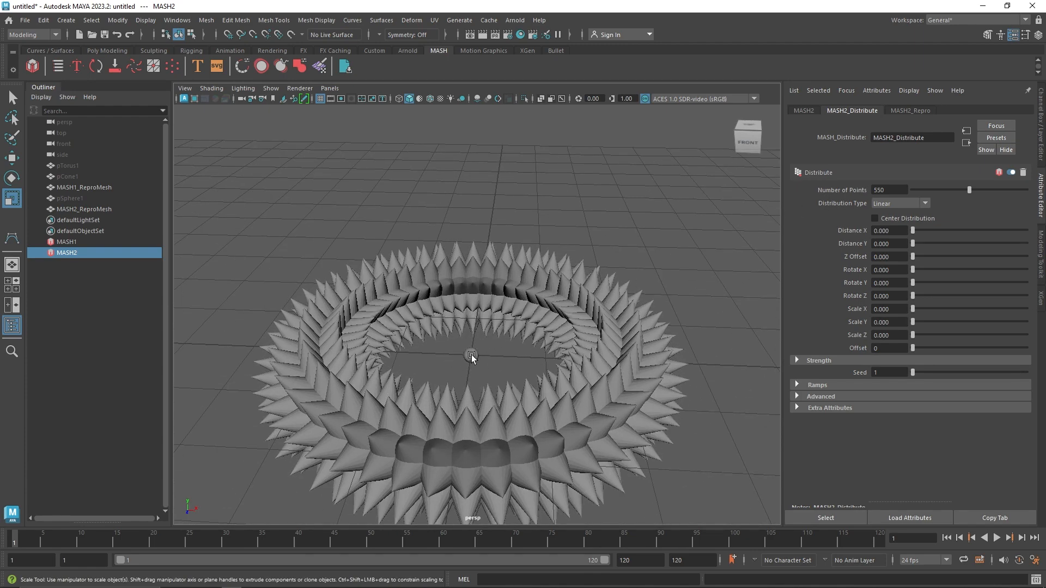
Draw an S-shaped curve with the CV Curve Tool in the front view, running from high above the ring down to its centre.
left_click(69, 22)
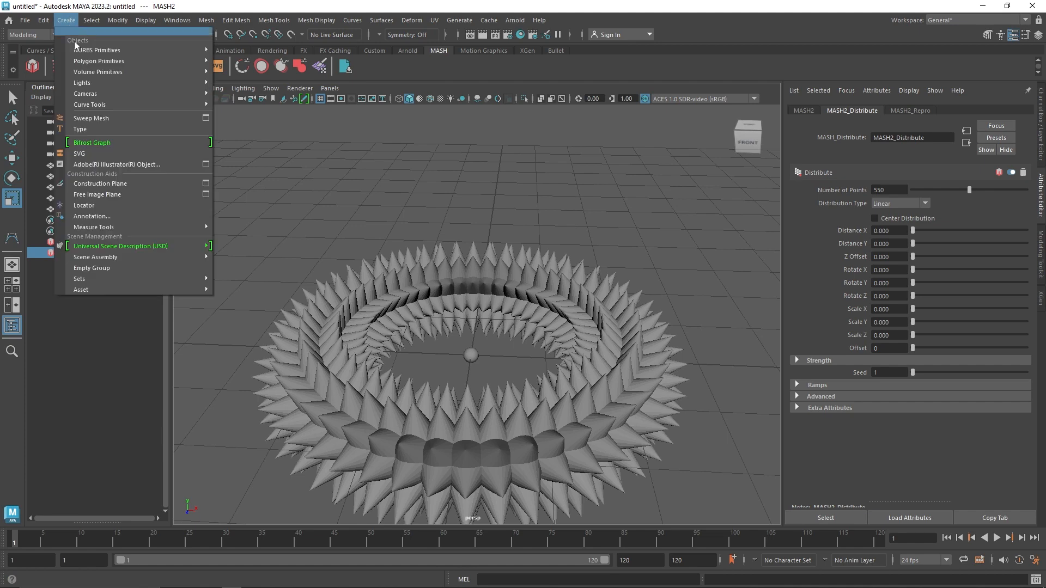
mouse_move(116, 104)
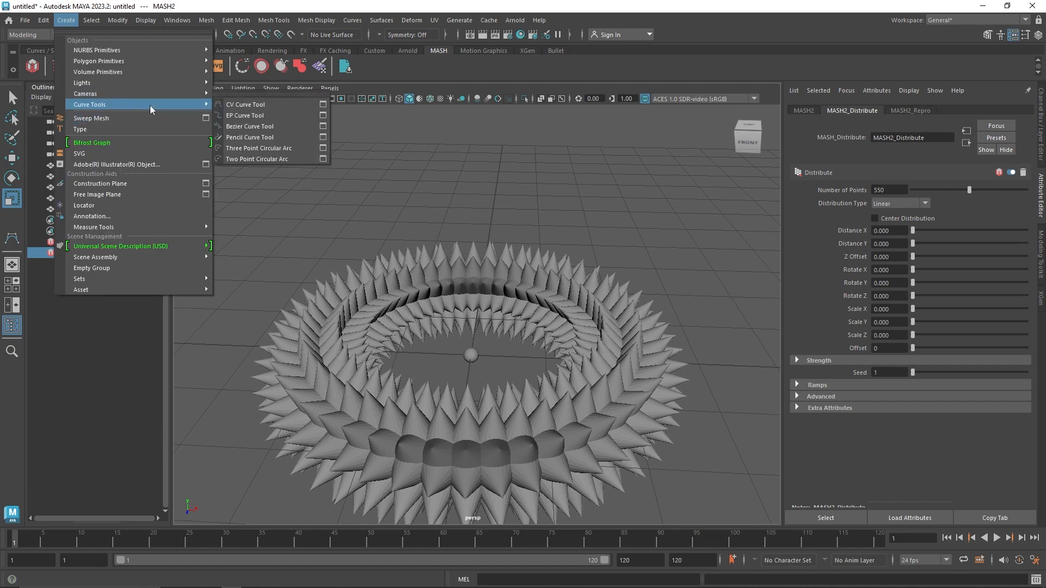
left_click(246, 105)
key("space")
key("space")
middle_click_drag(470, 240, 481, 354, "alt")
middle_click_drag(494, 160, 494, 179, "alt")
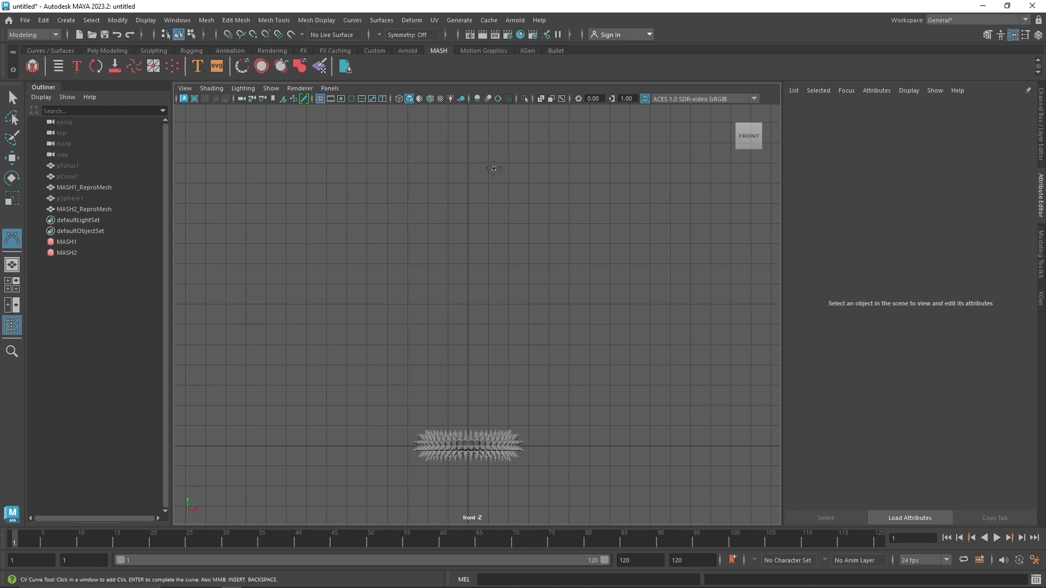
left_click(494, 169)
left_click(402, 209)
left_click(423, 270)
left_click(495, 315)
left_click(428, 415)
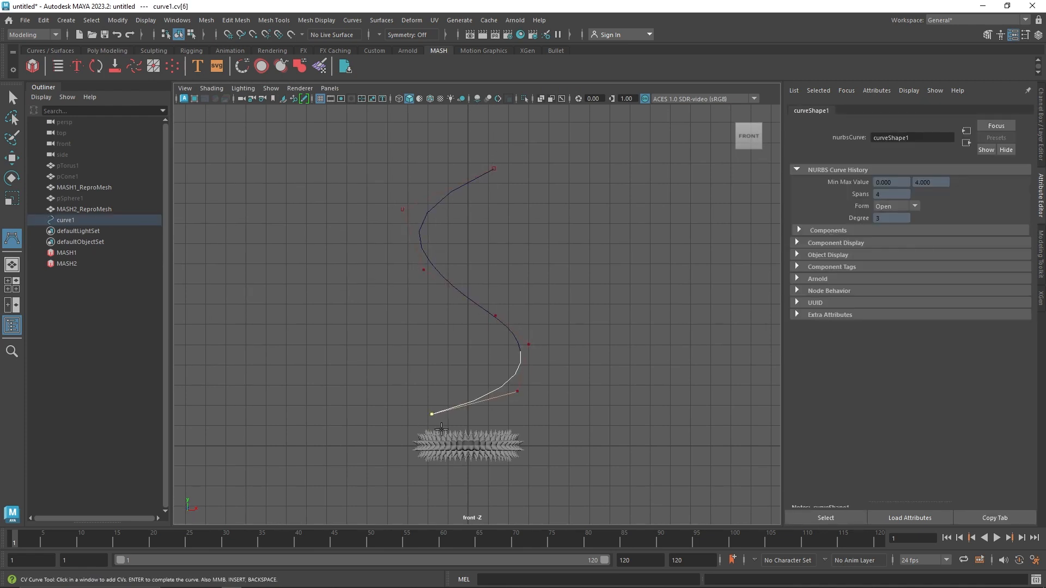
left_click(474, 439)
key("Return")
Move the control vertices in the lower half of the curve upward to reshape its lower bend.
right_click_drag(456, 310, 357, 309)
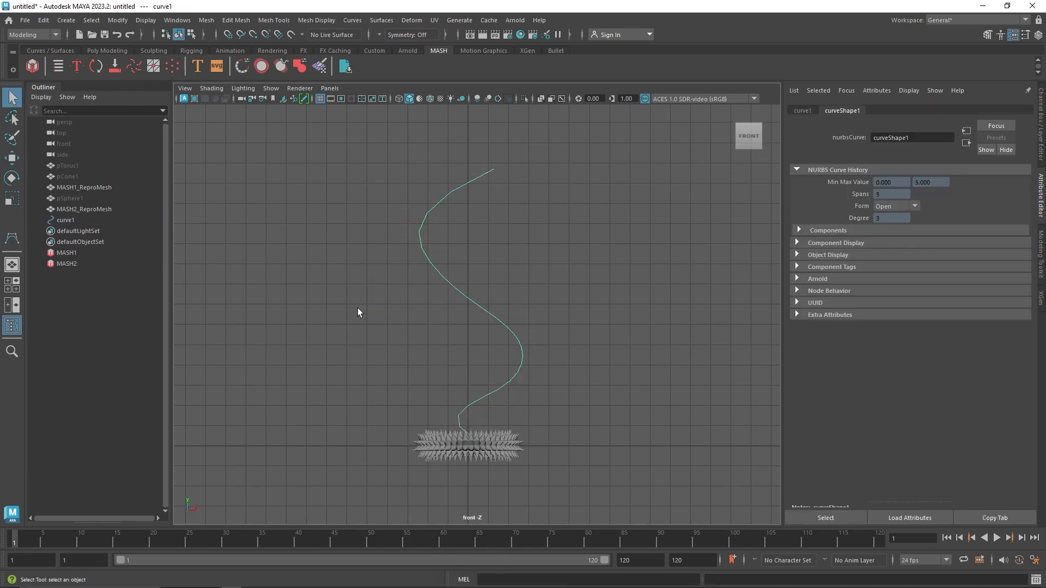
left_click_drag(420, 410, 426, 382)
key("w")
left_click_drag(511, 327, 543, 357)
left_click_drag(486, 305, 504, 328)
left_click_drag(495, 316, 493, 274)
left_click_drag(500, 323, 544, 347)
left_click_drag(529, 345, 530, 312)
left_click_drag(487, 366, 525, 419)
left_click(517, 356)
right_click_drag(526, 355, 522, 350)
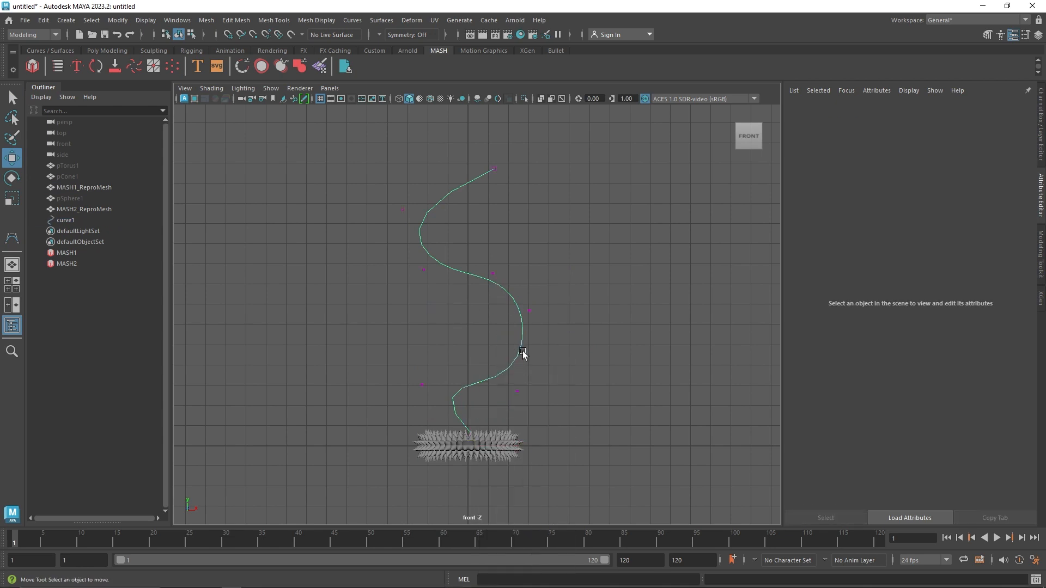
left_click_drag(516, 408, 518, 358)
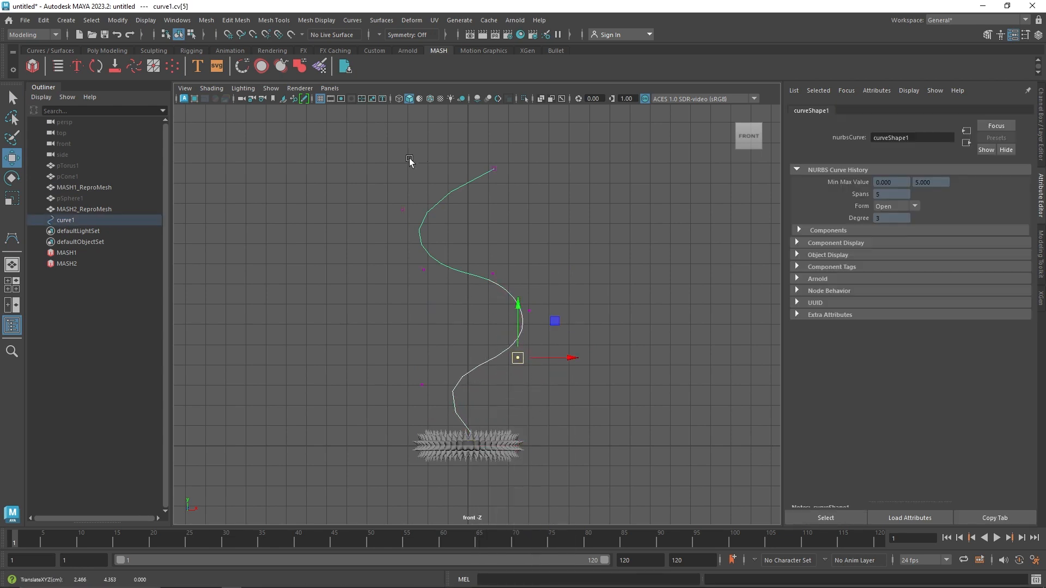
Raise the control vertices of the curve's upper bend and adjust the middle ones to smooth the S shape.
left_click(404, 215)
left_click_drag(405, 213, 401, 172)
left_click(423, 271)
left_click_drag(422, 271, 397, 231)
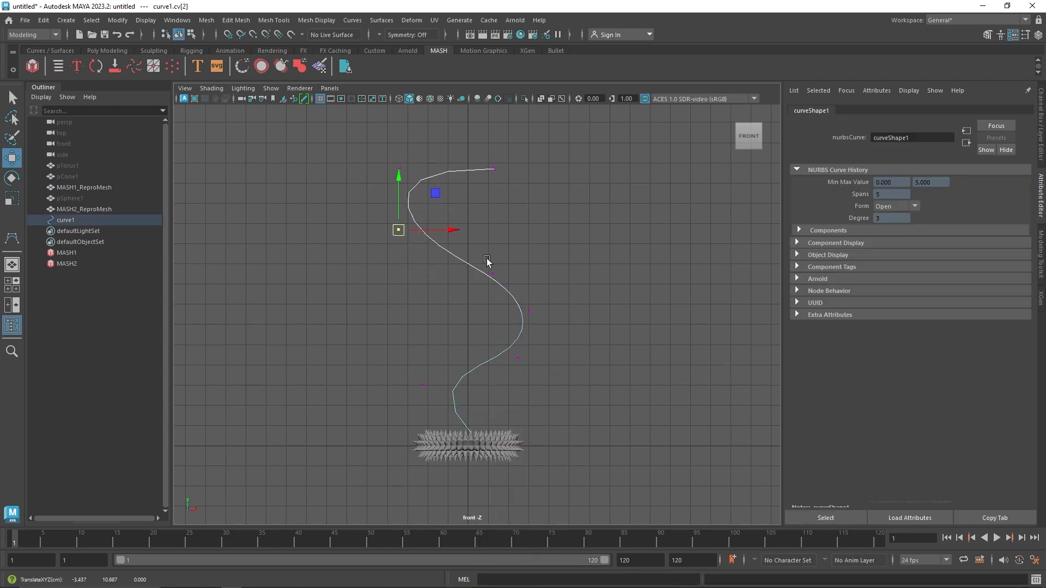
left_click(492, 275)
left_click_drag(491, 275, 459, 260)
left_click_drag(518, 285, 545, 330)
left_click_drag(529, 311, 526, 279)
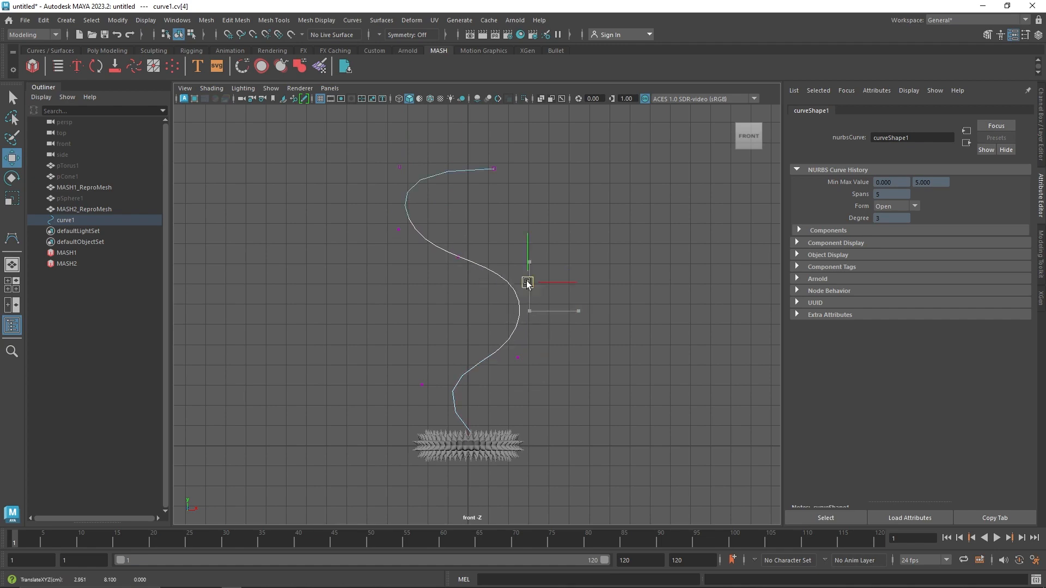
left_click_drag(494, 338, 534, 390)
left_click_drag(518, 358, 521, 348)
Inspect the curve above the spiked ring in the perspective view.
key("space")
key("space")
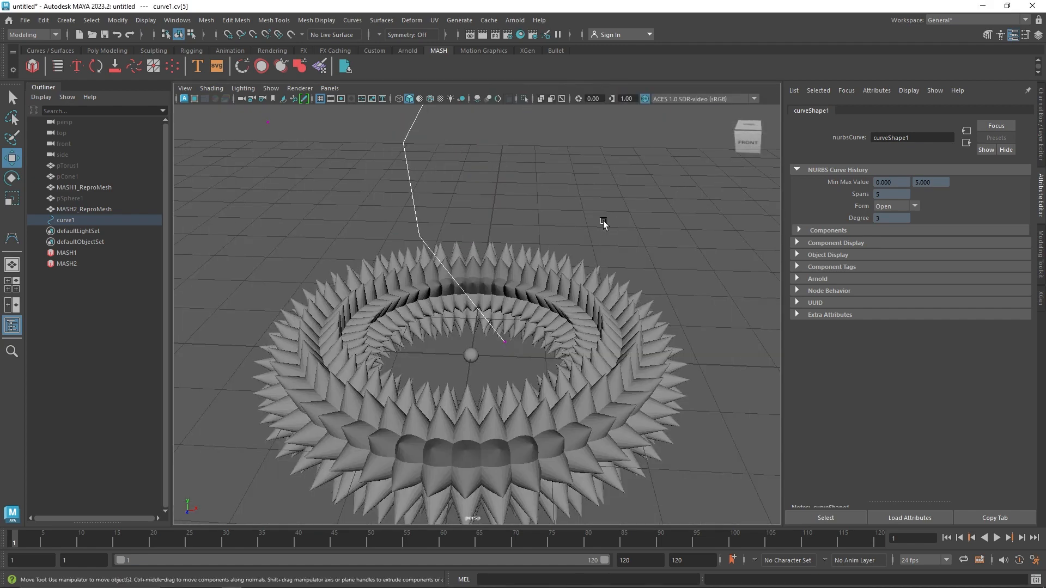
left_click_drag(603, 223, 477, 221, "alt")
scroll(476, 219, "down", 3)
middle_click_drag(502, 220, 497, 329, "alt")
scroll(497, 328, "down", 8)
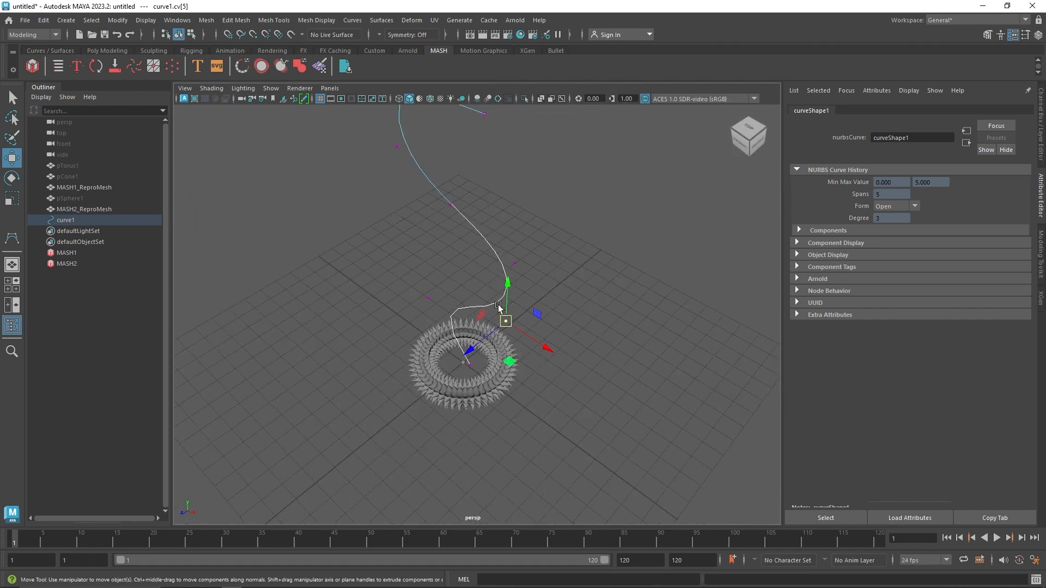
Shift the curve's upper control vertices along the Z axis to bend its upper loop out of the flat plane.
middle_click_drag(456, 176, 445, 231, "alt")
left_click_drag(444, 160, 517, 159)
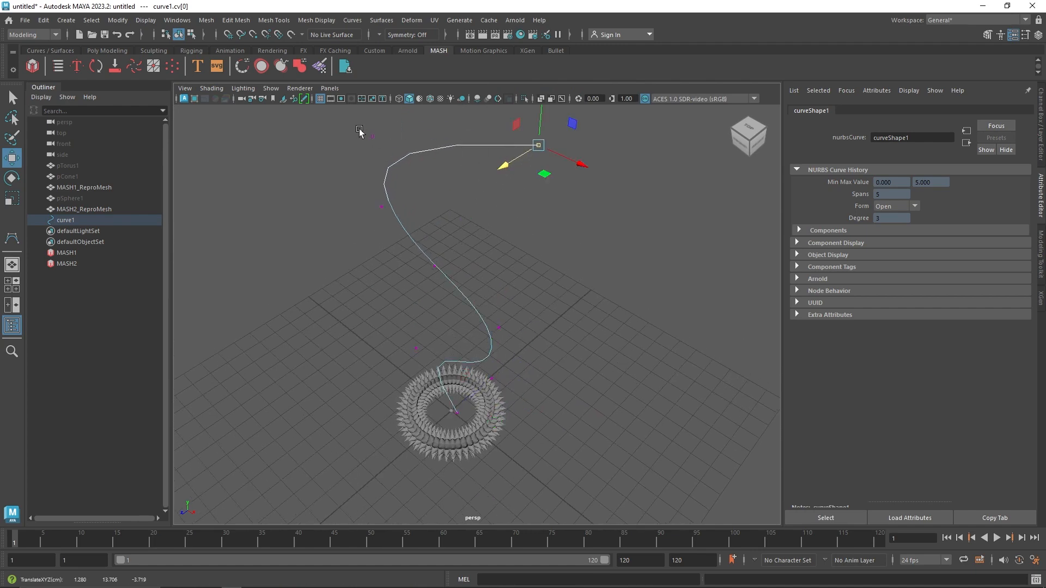
left_click_drag(357, 127, 386, 139)
left_click_drag(453, 223, 404, 199, "alt")
left_click_drag(376, 152, 419, 176)
left_click_drag(358, 164, 290, 166)
left_click_drag(364, 197, 319, 214)
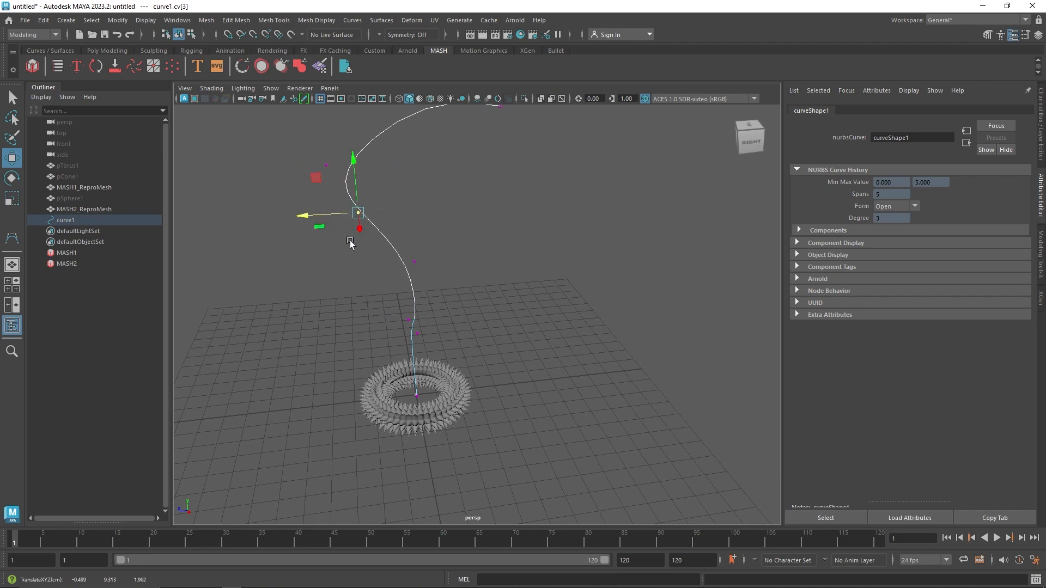
Move the control vertices of the curve's middle and lower bend along Z, opposite to the upper bend, to form a spiral shape.
left_click_drag(359, 246, 469, 280)
left_click_drag(396, 263, 470, 260)
left_click_drag(392, 335, 433, 343, "alt")
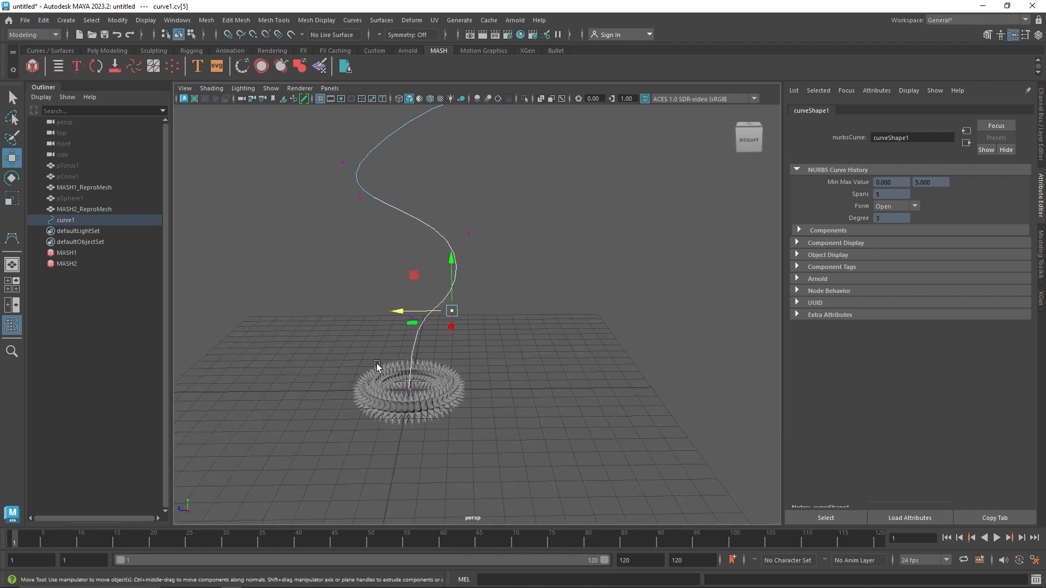
mouse_move(376, 376)
left_mouse_down()
mouse_move(441, 420)
mouse_move(384, 390)
left_mouse_up()
left_click_drag(393, 297, 423, 281)
Return the curve to object mode, deselect it, and bring the whole curve and ring into view.
right_click_drag(409, 194, 479, 155)
left_click(548, 205)
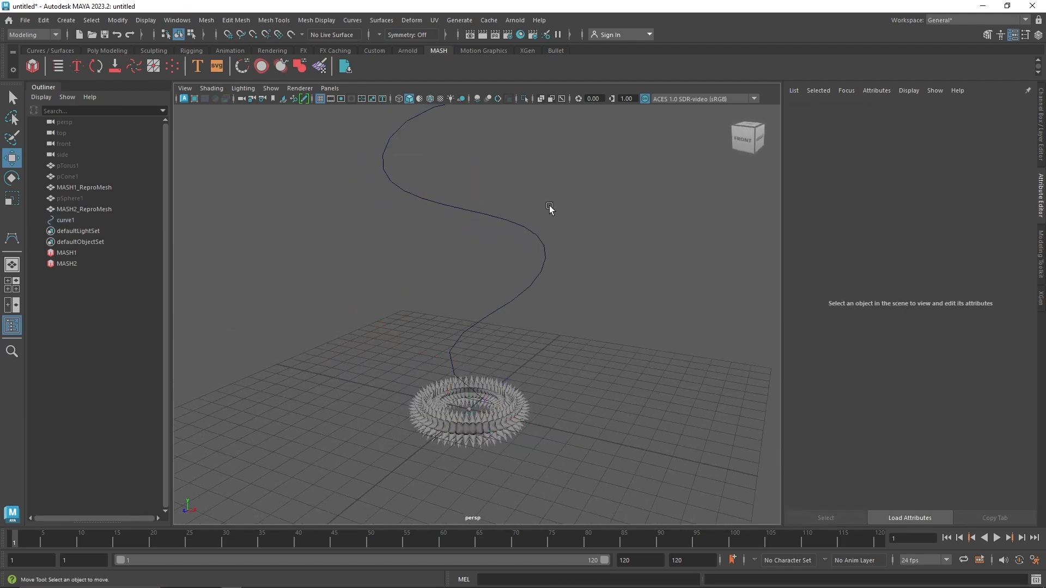
scroll(507, 276, "down", 2)
left_click_drag(498, 284, 439, 281, "alt")
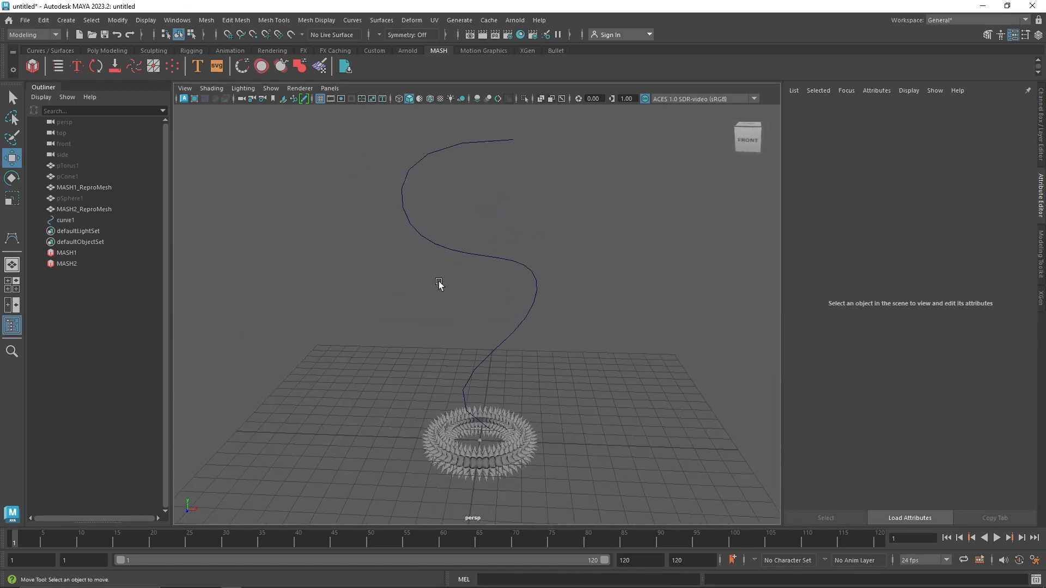
Rename the MASH1 network as Cone.
left_click(102, 264)
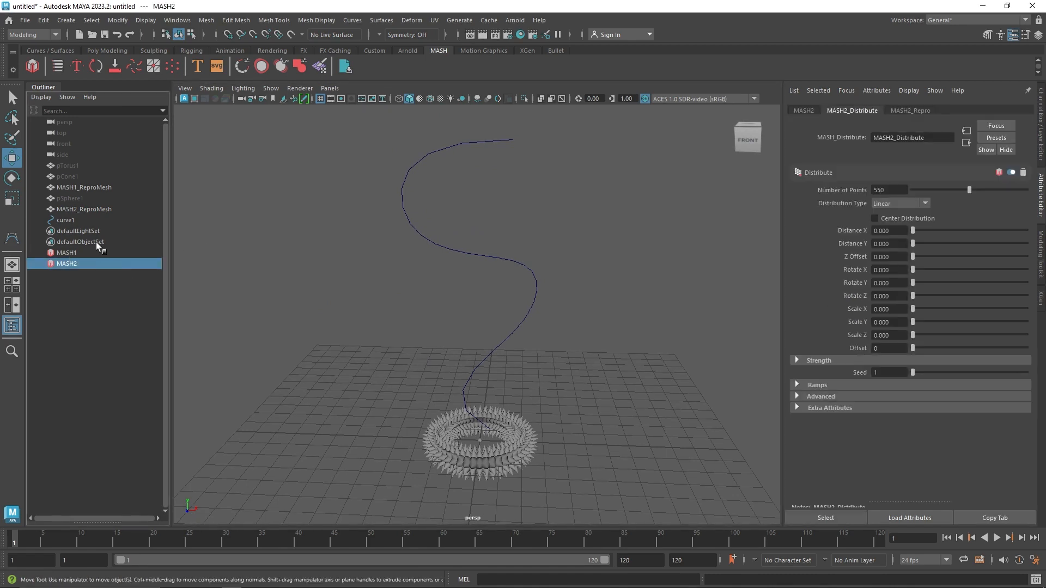
left_click(83, 253)
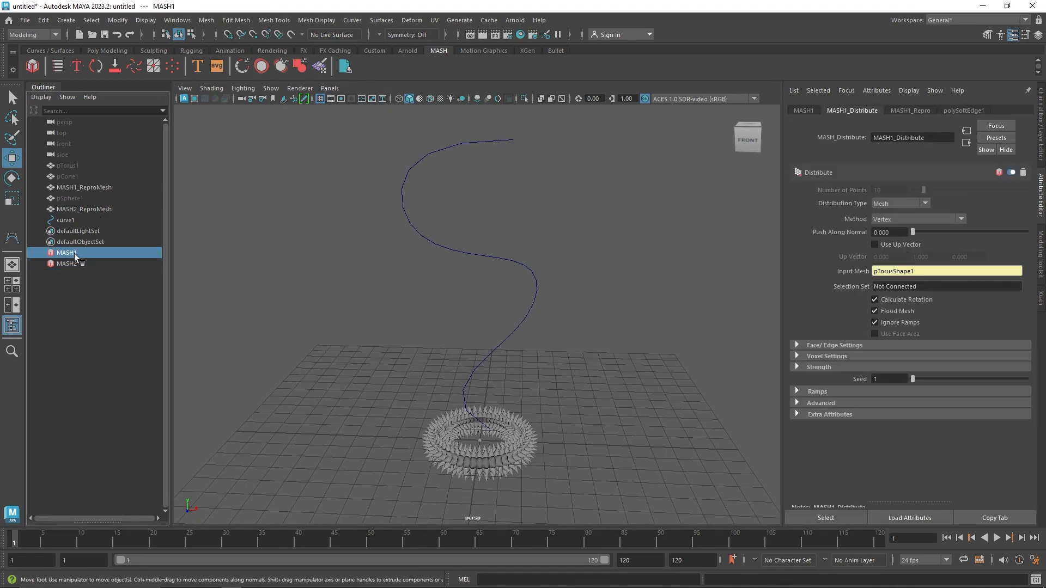
key("h")
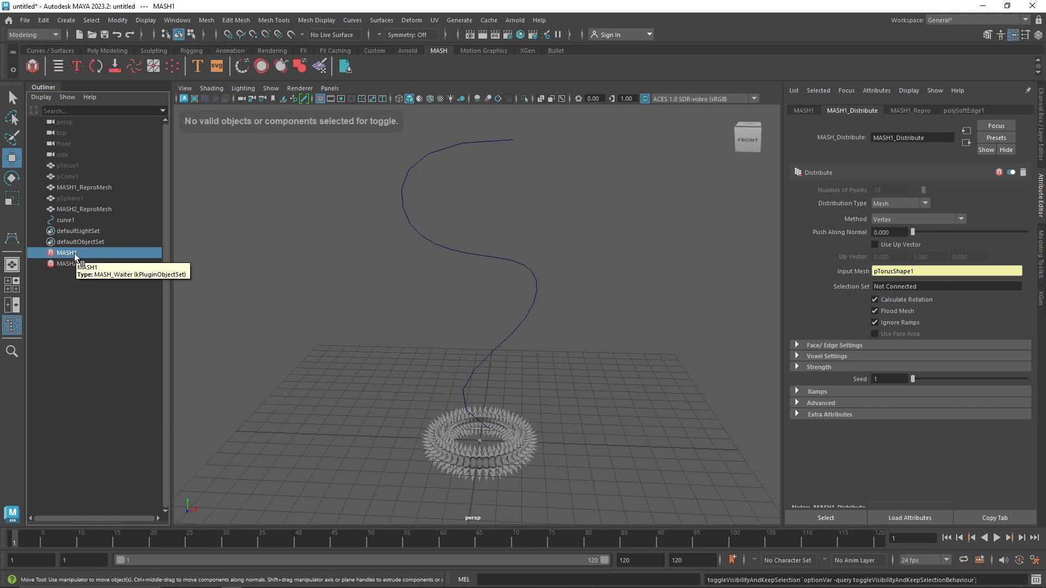
key("shift+h")
double_click(74, 253)
type("C")
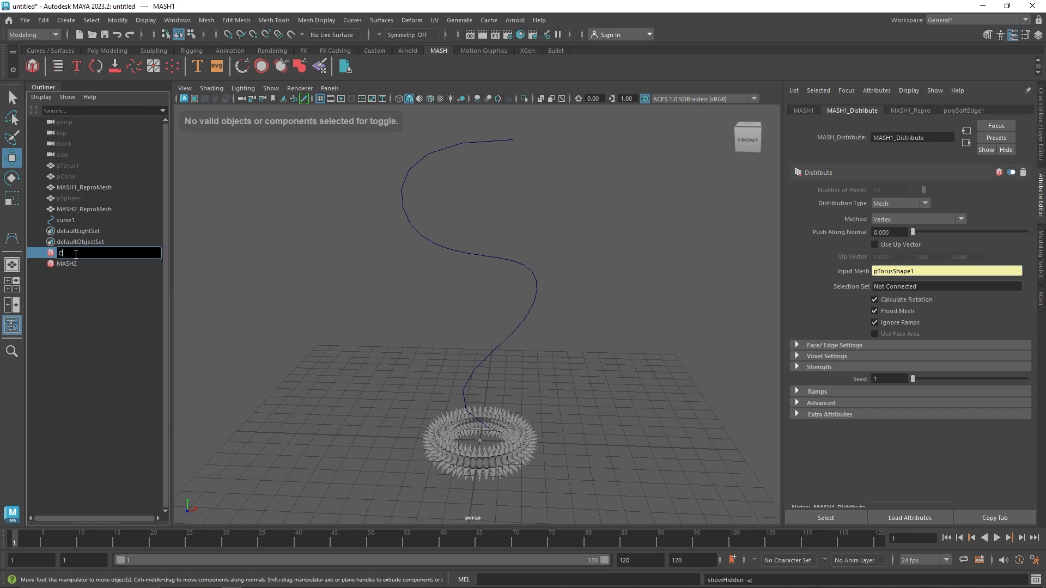
type("one")
key("Return")
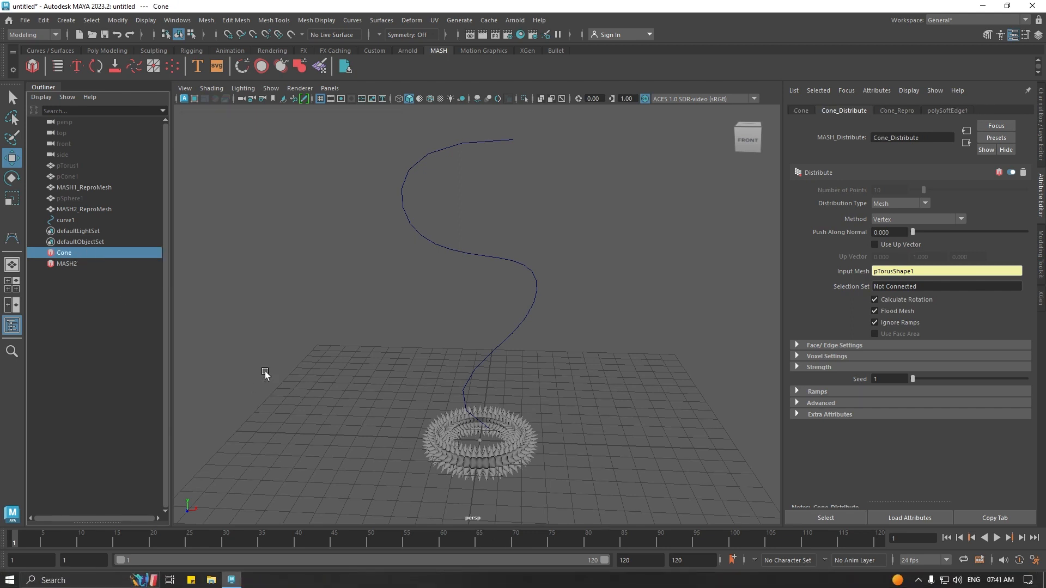
Rename the MASH2 network as Spheres.
double_click(73, 264)
type("Sphe")
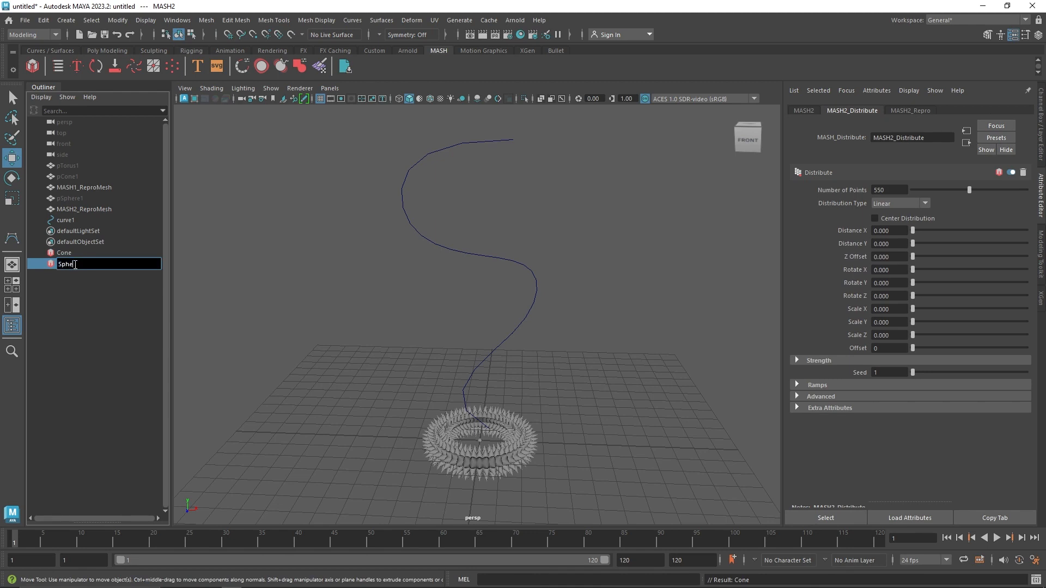
type("res")
key("Return")
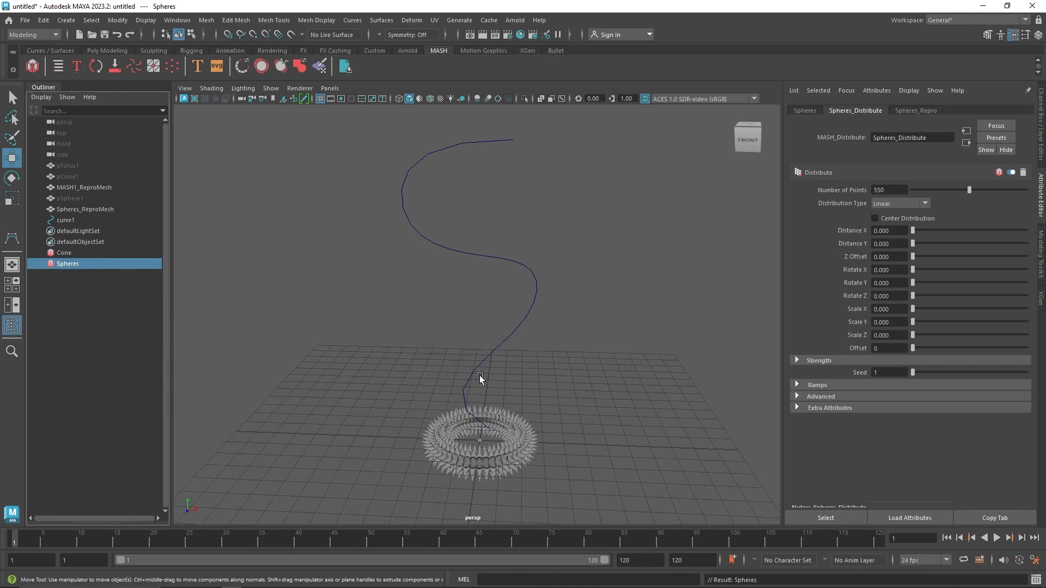
Add a Curve node to the Spheres network and connect curve1 as its input curve.
middle_click_drag(479, 374, 458, 389, "alt")
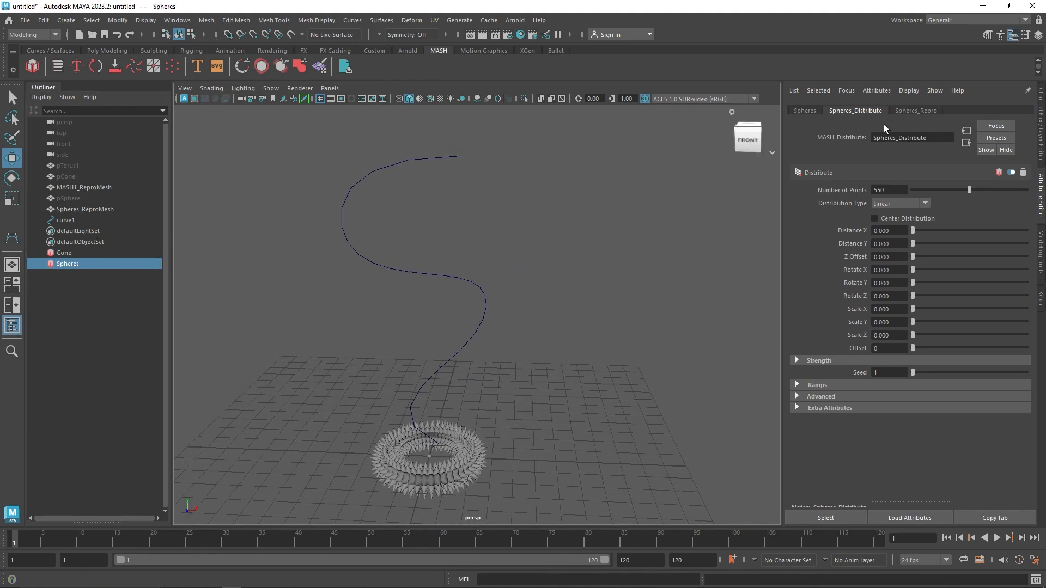
left_click(811, 110)
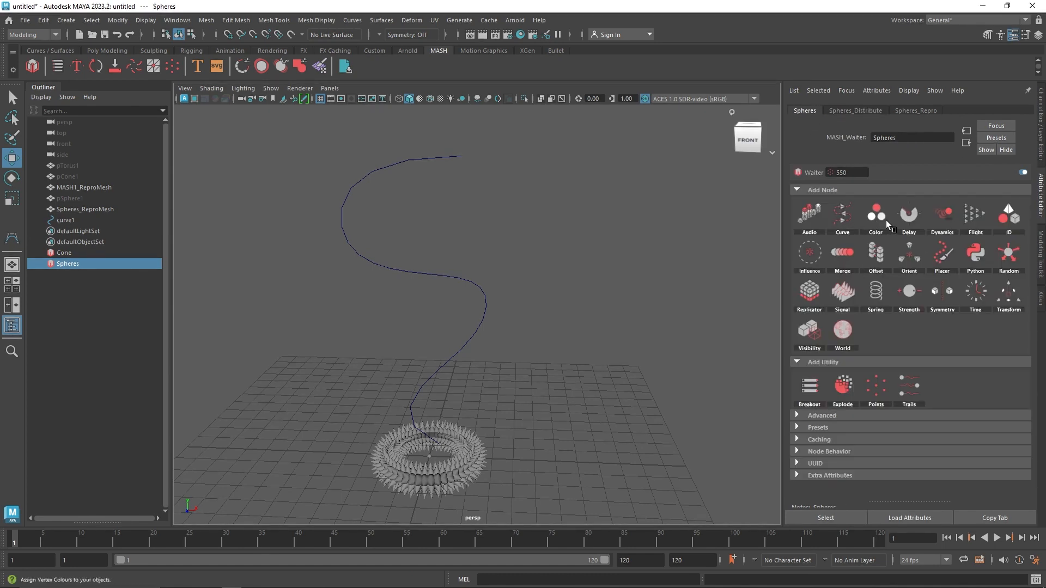
left_click(848, 220)
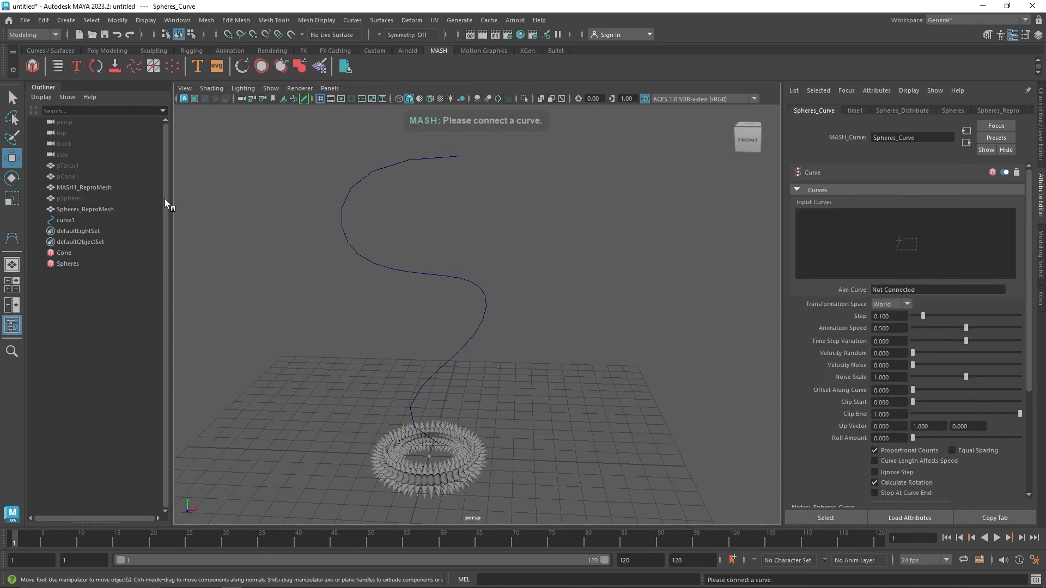
middle_click_drag(64, 219, 367, 250)
middle_click_drag(853, 233, 853, 236)
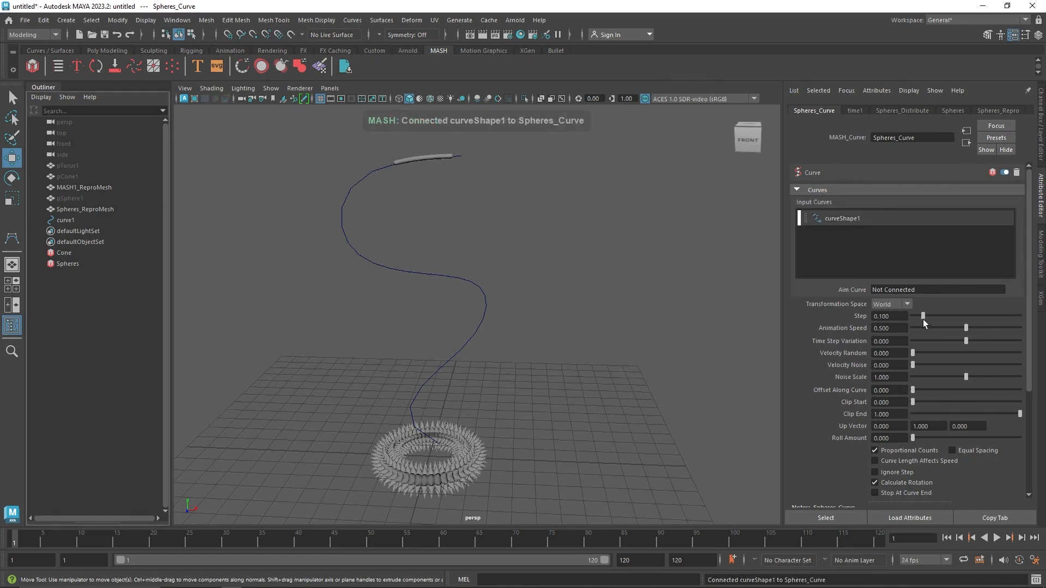
Try a Step of 0.256 on the Spheres Curve node and reduce it to 0.
left_click_drag(925, 316, 942, 329)
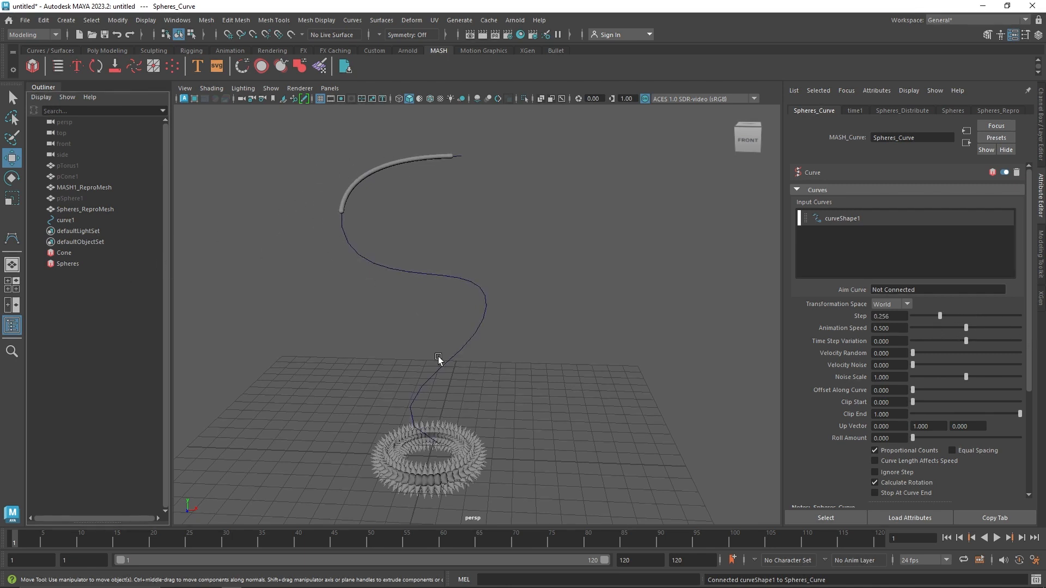
middle_click_drag(452, 412, 455, 401, "alt")
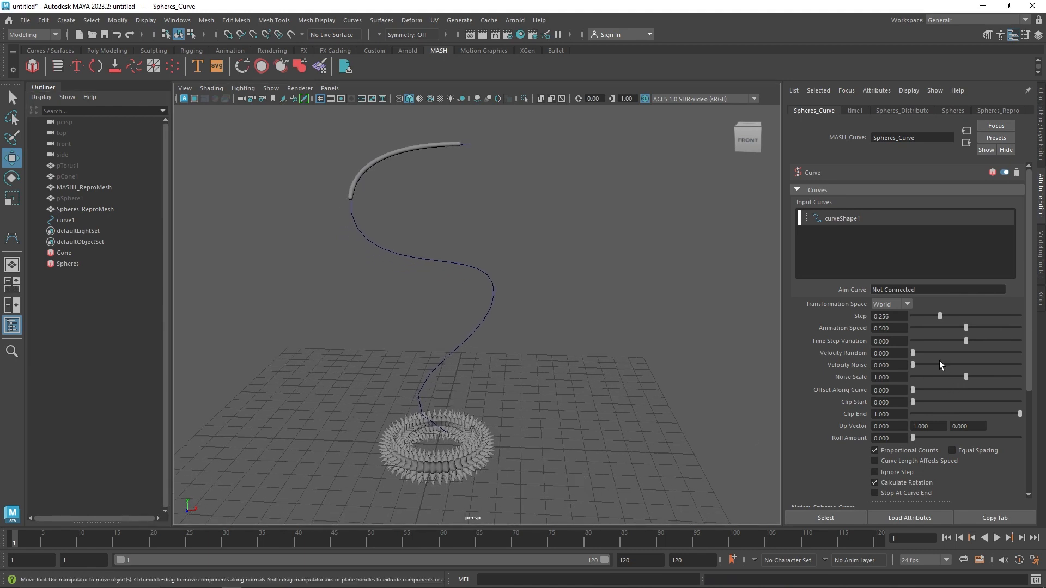
left_click_drag(926, 314, 906, 316)
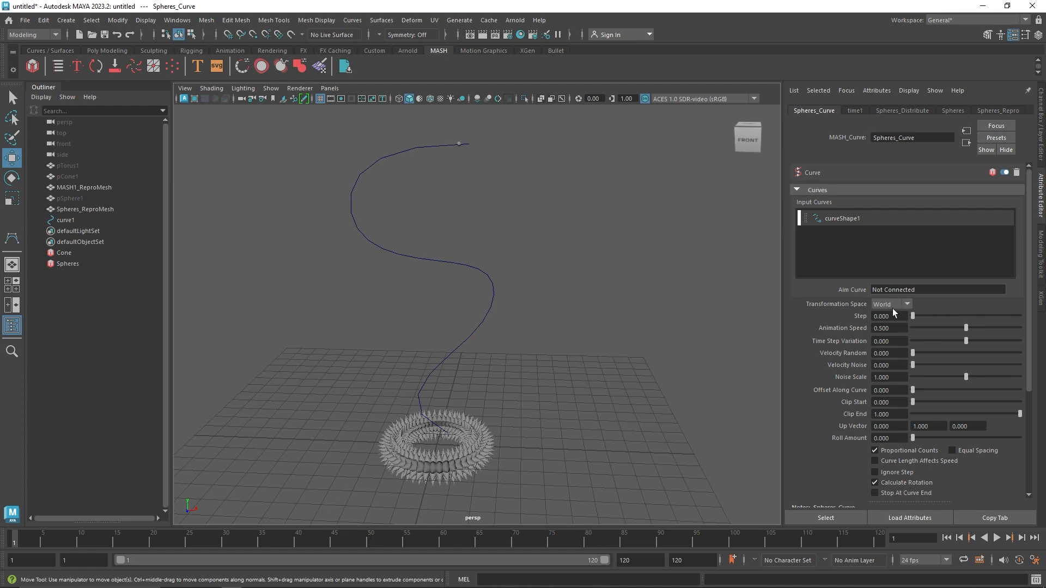
Key the Curve node's Step at 0 on frame 1 and preview the animation up to frame 50.
right_click(859, 317)
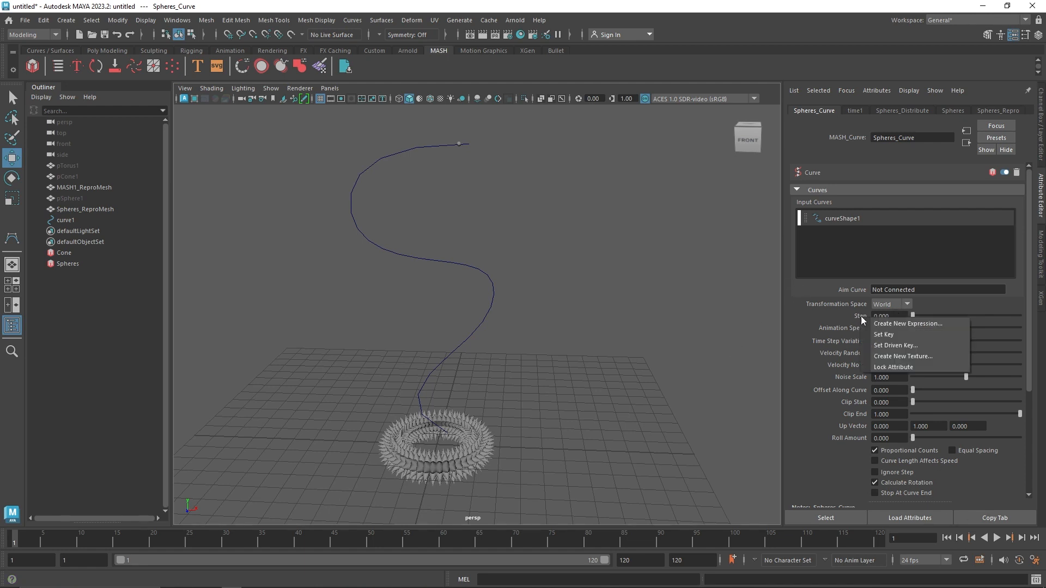
left_click(871, 335)
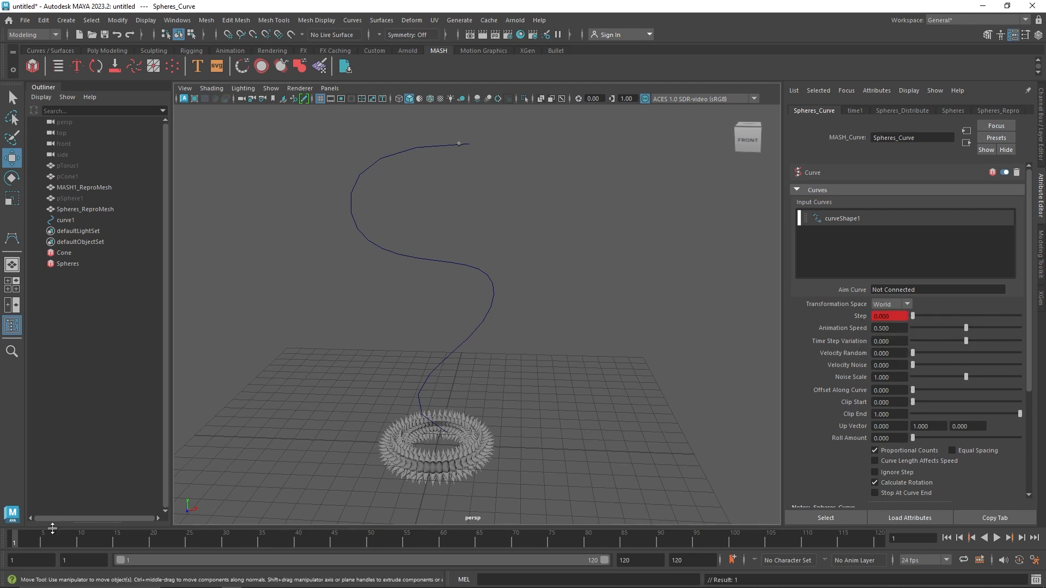
left_click_drag(61, 537, 226, 543)
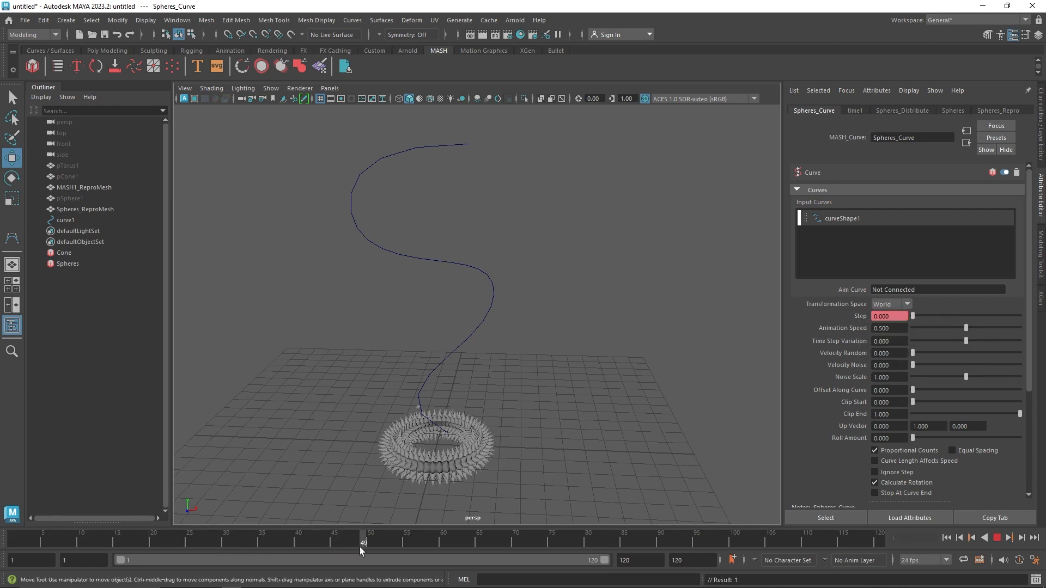
left_click_drag(370, 547, 371, 547)
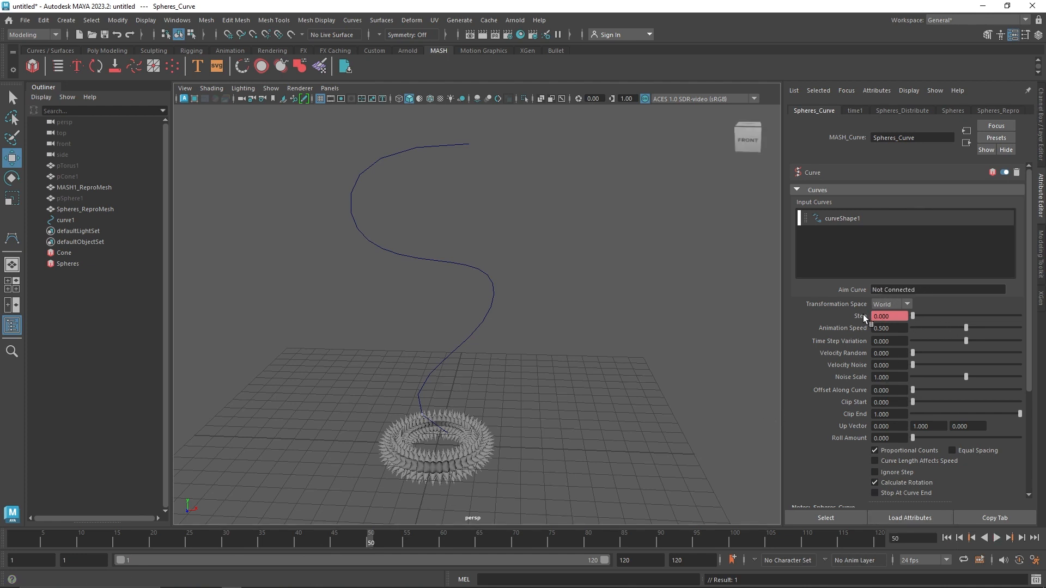
Try a Step of 0.333 at frame 30 and play back the spheres travelling along the curve.
left_click_drag(231, 546, 225, 545)
left_click_drag(913, 315, 948, 318)
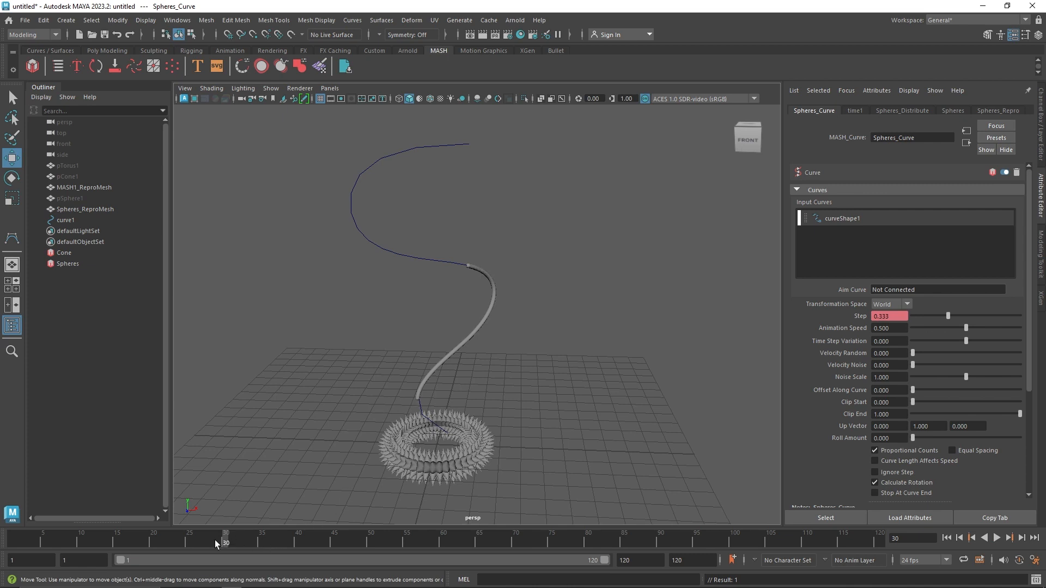
key("alt+v")
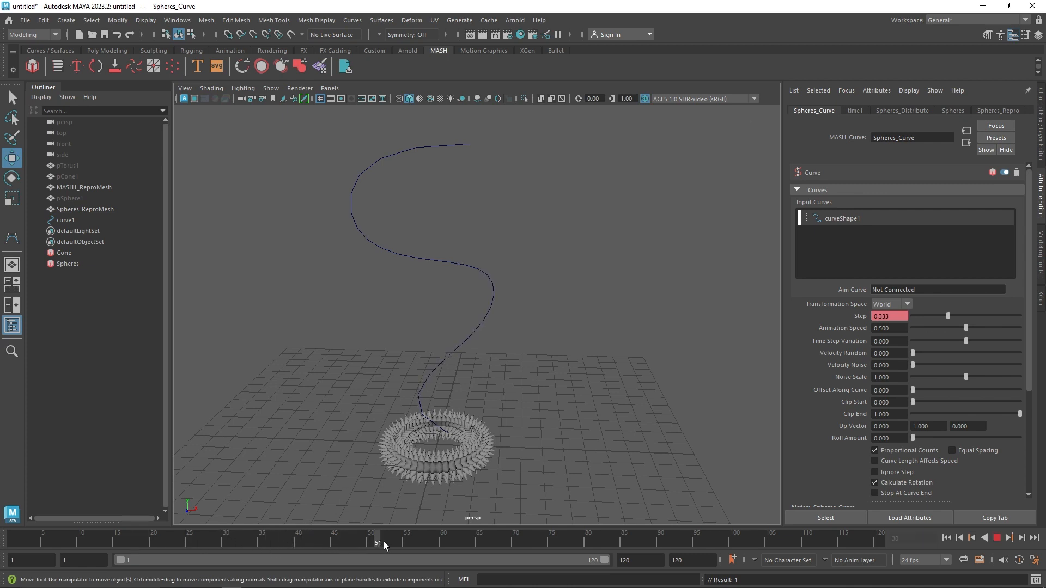
left_click_drag(338, 543, 247, 535)
key("alt+v")
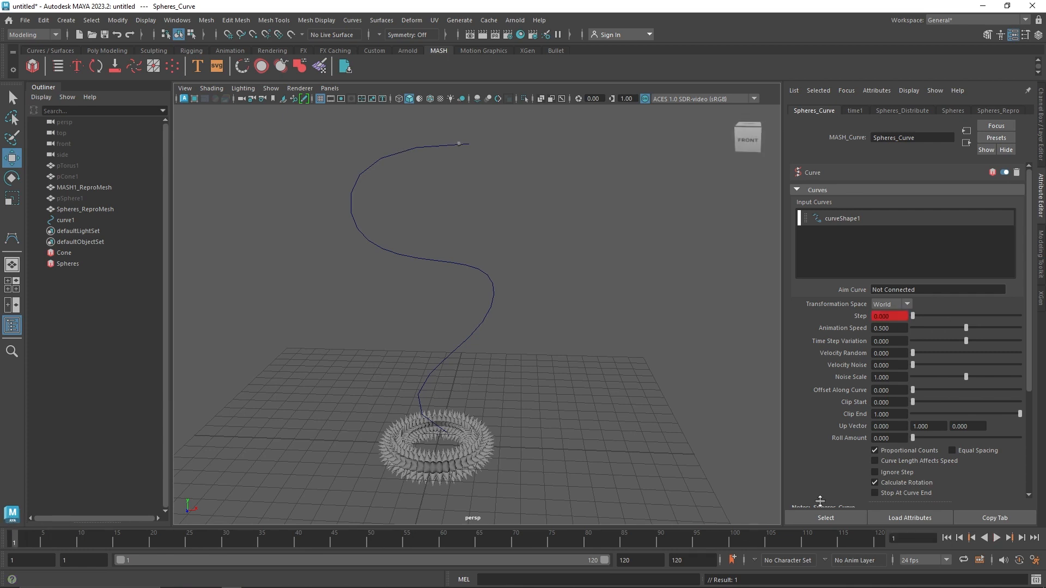
Remove the animation key from the Curve node's Step and play back the motion, stopping at frame 46.
right_click(886, 321)
left_click(900, 358)
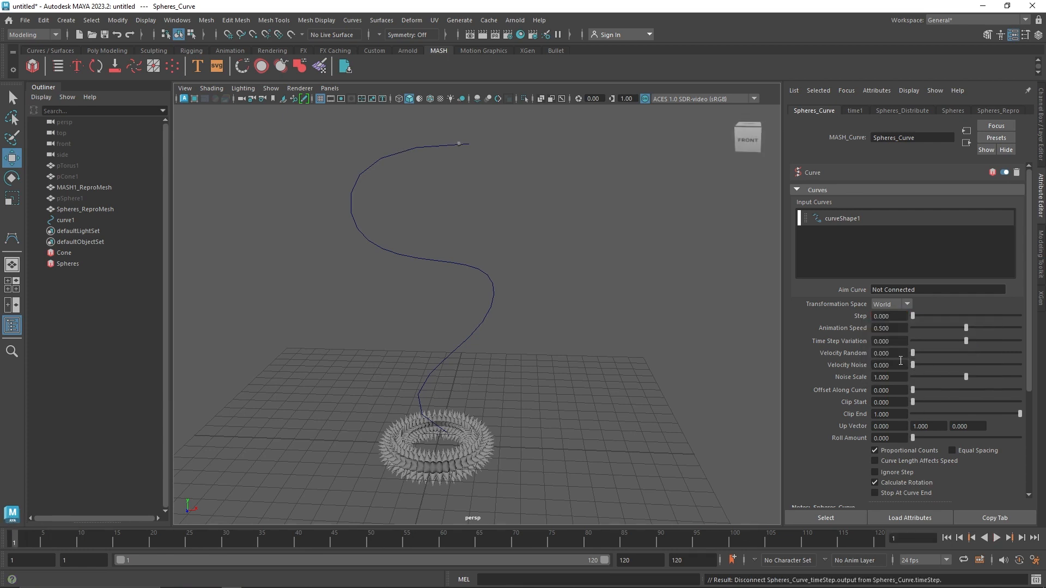
key("alt+v")
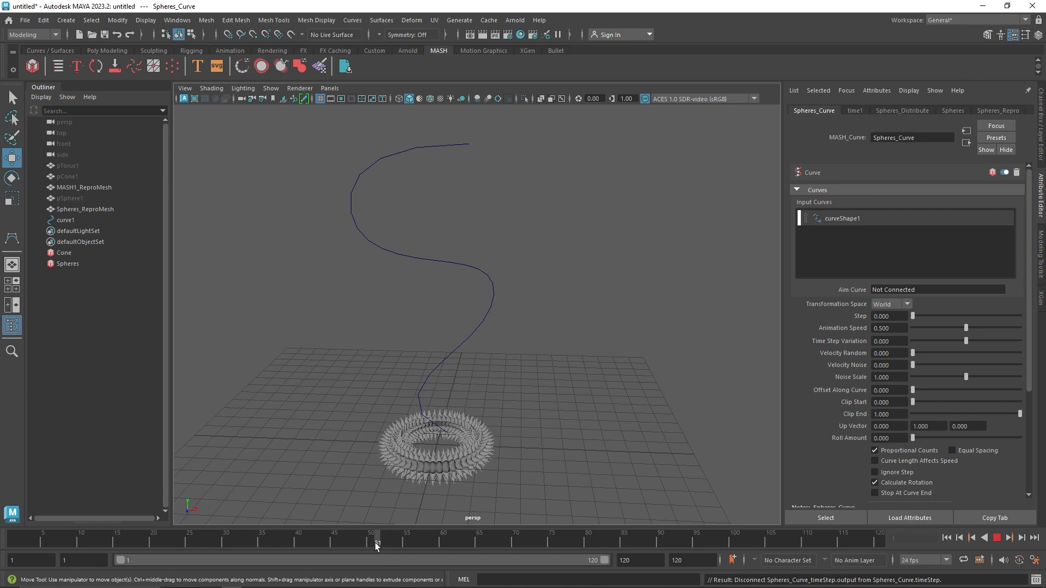
left_click(341, 532)
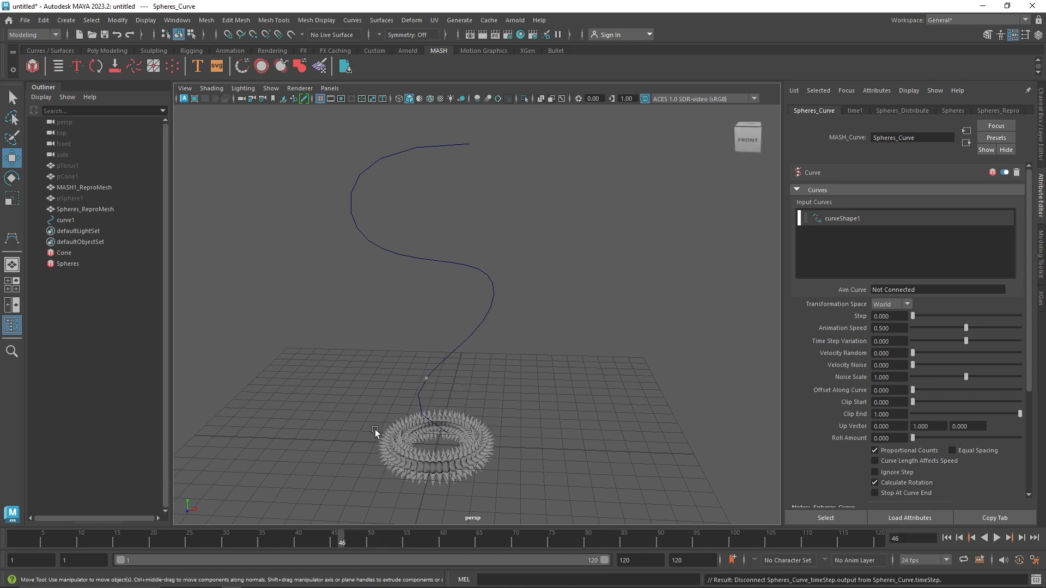
Add a Merge node to the Spheres network and connect the Cone network as its child node.
left_click(92, 263)
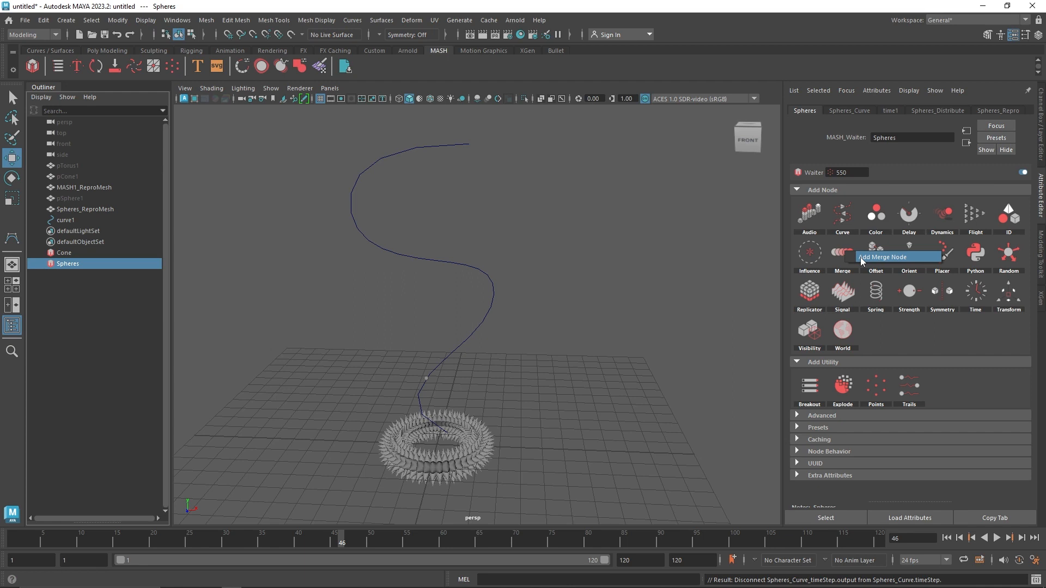
left_click(860, 257)
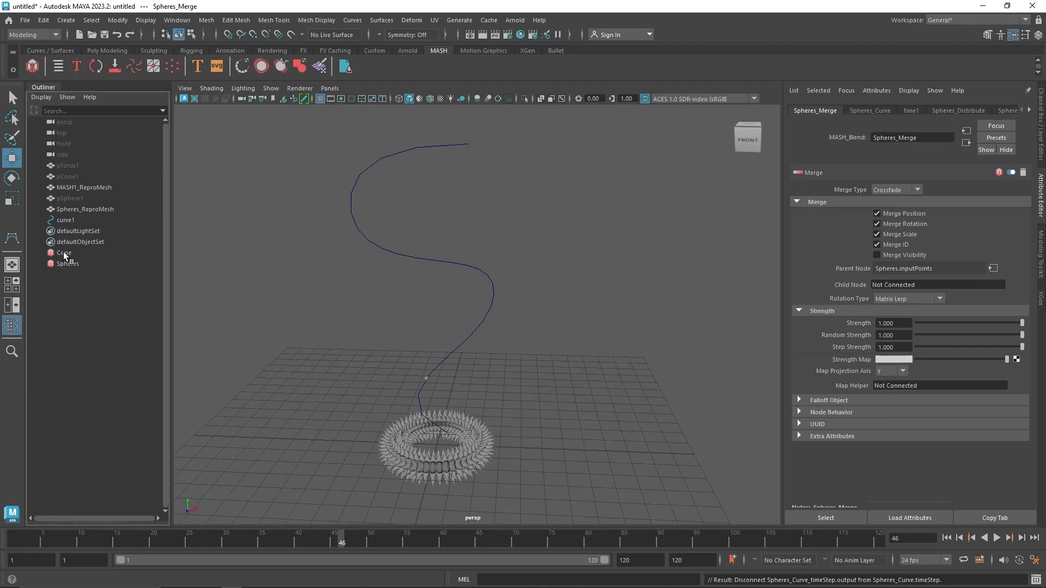
middle_click_drag(63, 256, 904, 286)
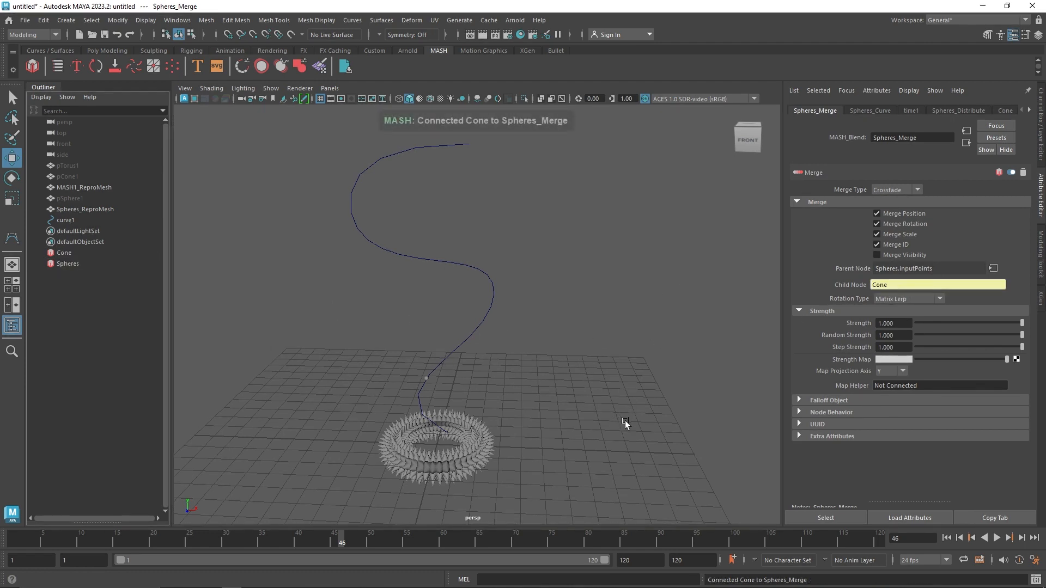
Play the merged animation from frame 1 and stop it at frame 53.
left_click(946, 538)
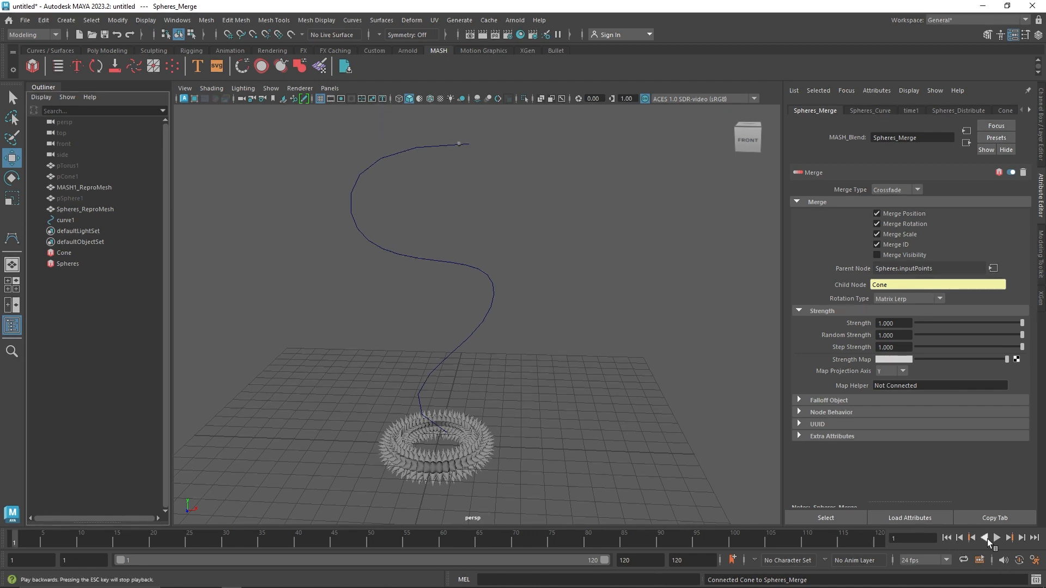
left_click(996, 538)
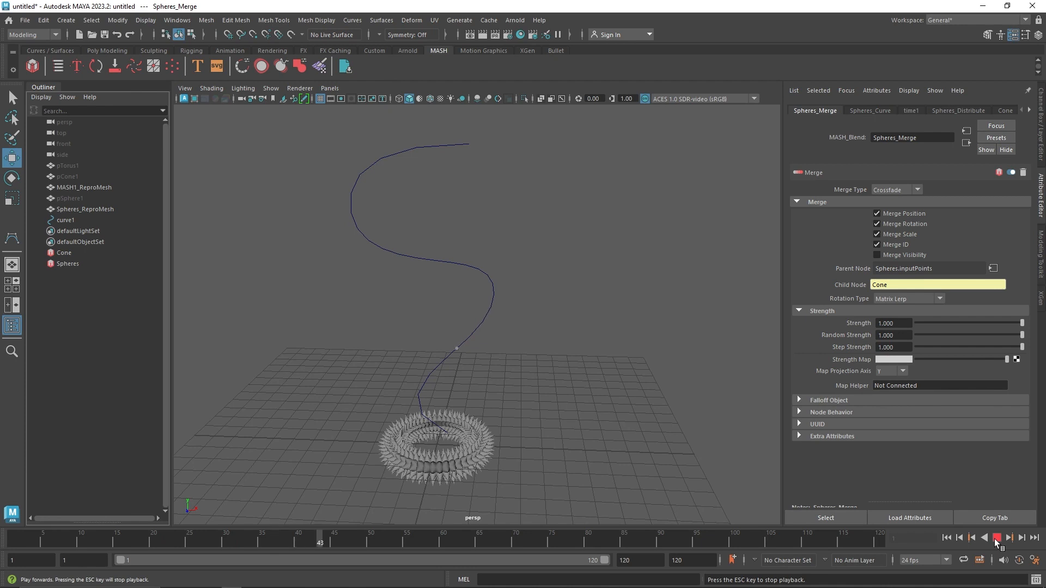
left_click(997, 538)
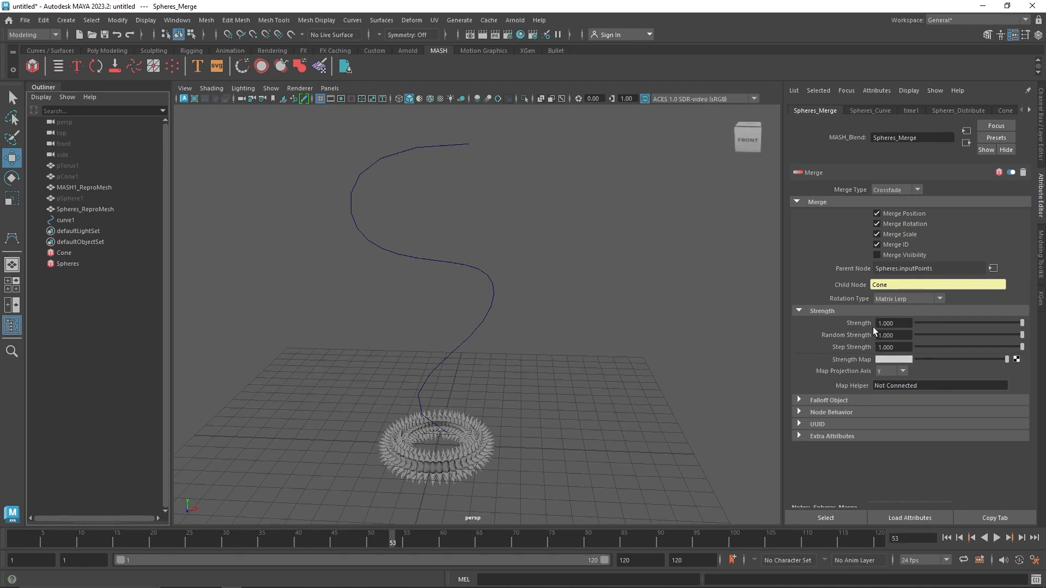
Lower the Merge node's Strength to 0 on the Spheres network.
left_click_drag(1013, 322, 998, 323)
scroll(439, 467, "up", 5)
middle_click_drag(440, 466, 491, 326, "alt")
scroll(490, 330, "up", 5)
left_click_drag(978, 322, 894, 361)
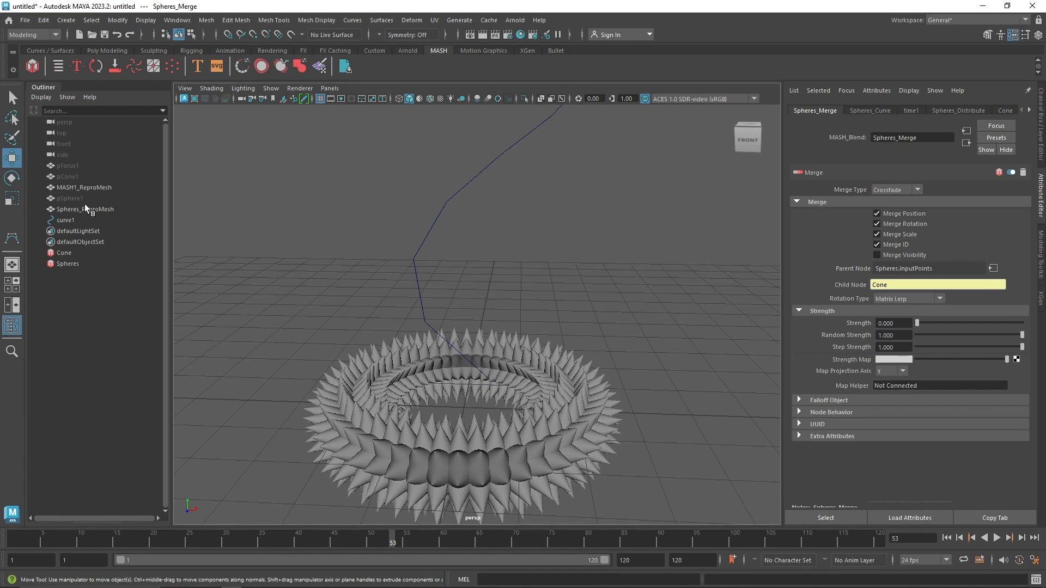
Scale up the source sphere pSphere1 so the spheres stand out between the cones of the ring.
left_click(70, 198)
key("r")
left_click_drag(470, 408, 474, 439)
scroll(474, 439, "up", 2)
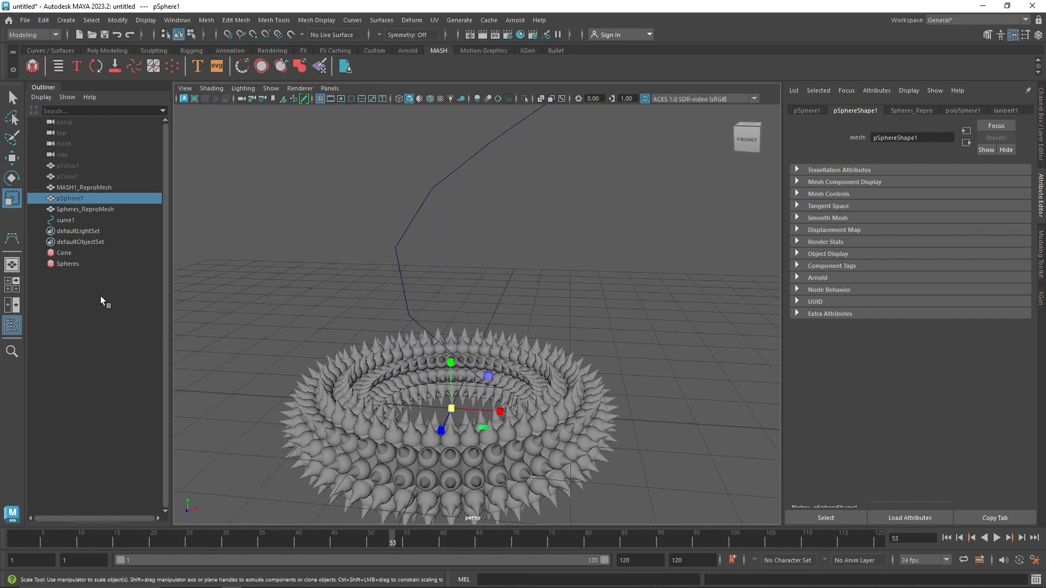
Set the Spheres network's Merge Strength to 1 and go to frame 47.
left_click(109, 263)
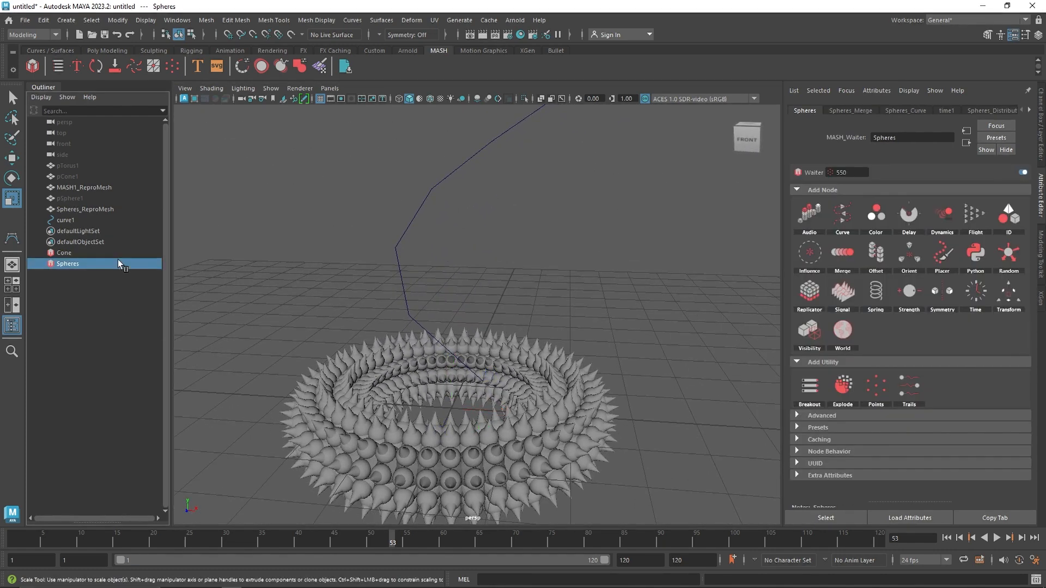
left_click(858, 112)
left_click_drag(916, 323, 1037, 341)
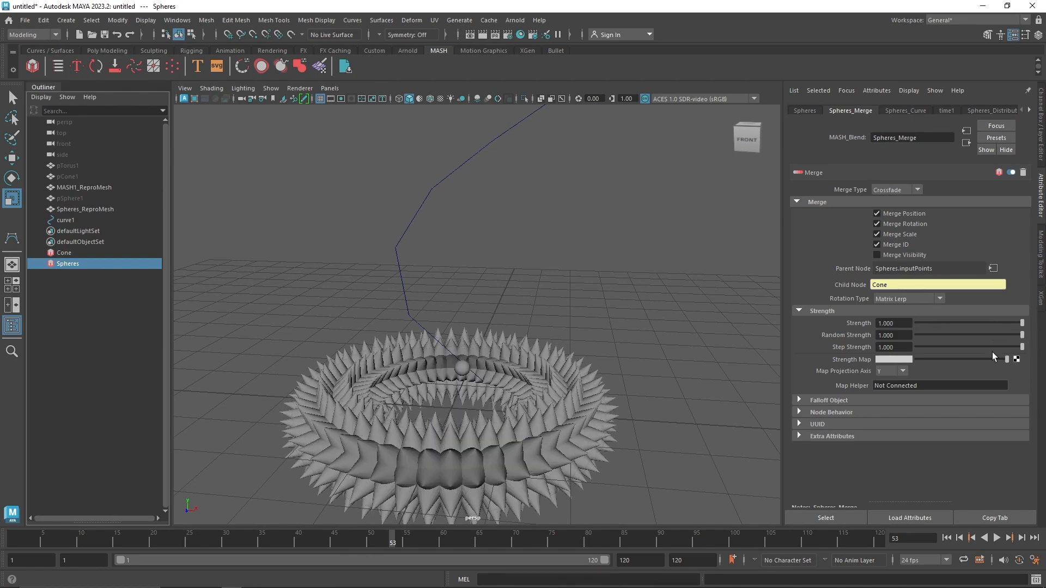
mouse_move(368, 542)
left_mouse_down()
mouse_move(329, 542)
mouse_move(349, 542)
left_mouse_up()
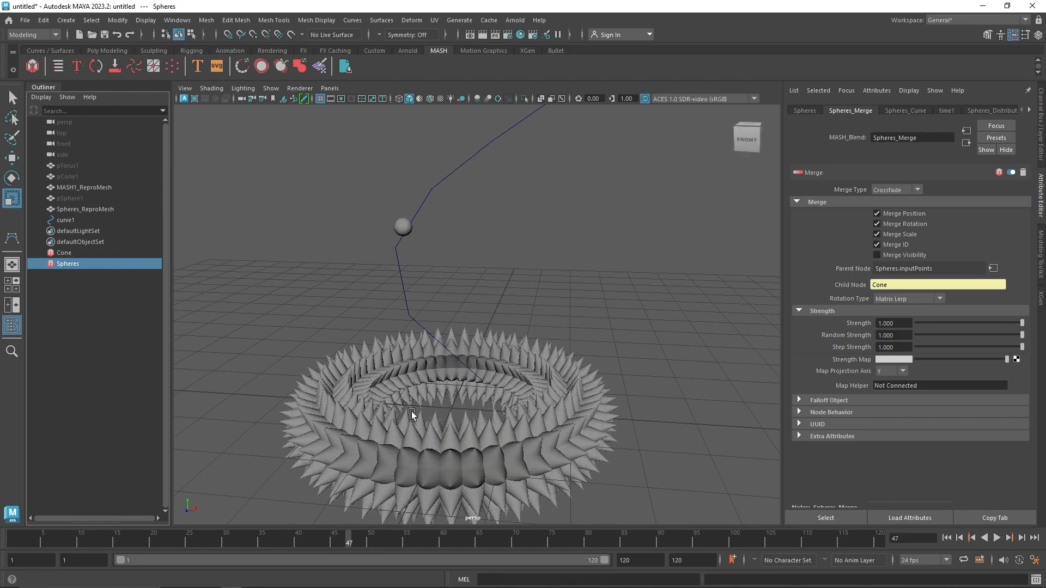
Assign a new Lambert material to the cone ring mesh MASH1_ReproMesh and colour it blue.
left_click(94, 187)
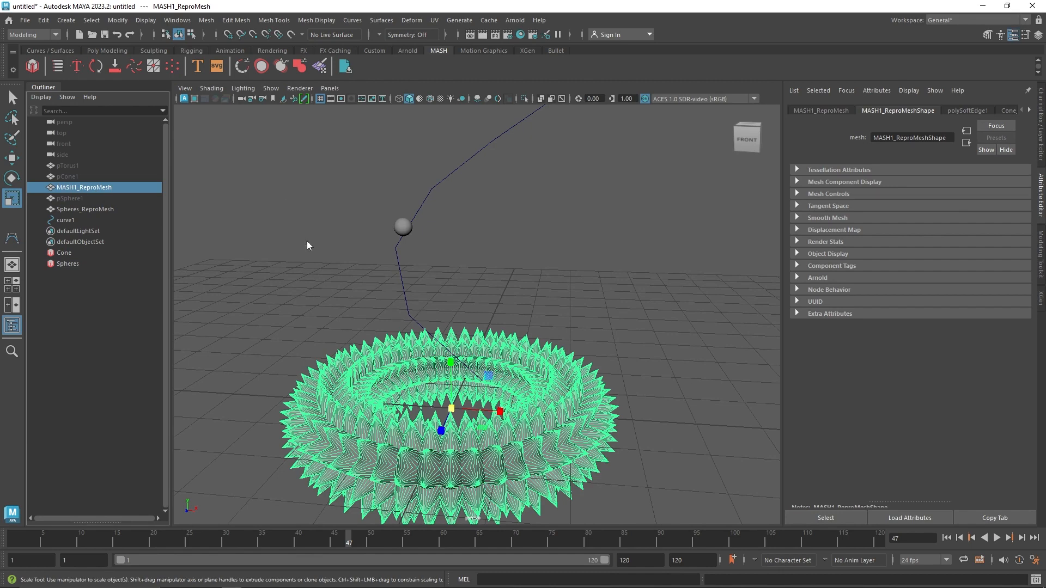
right_click_drag(307, 241, 401, 499)
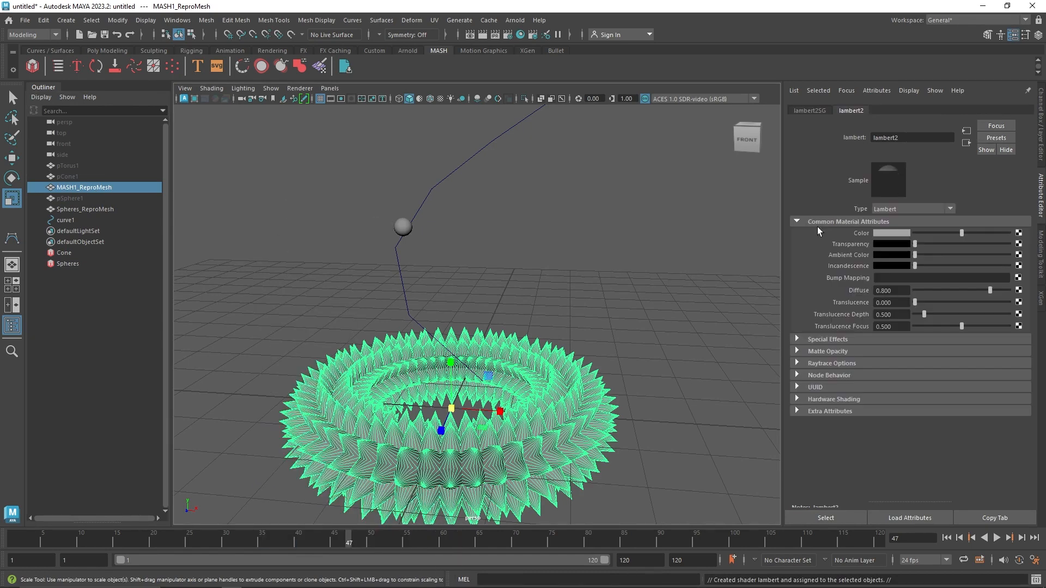
left_click(907, 234)
left_click(920, 205)
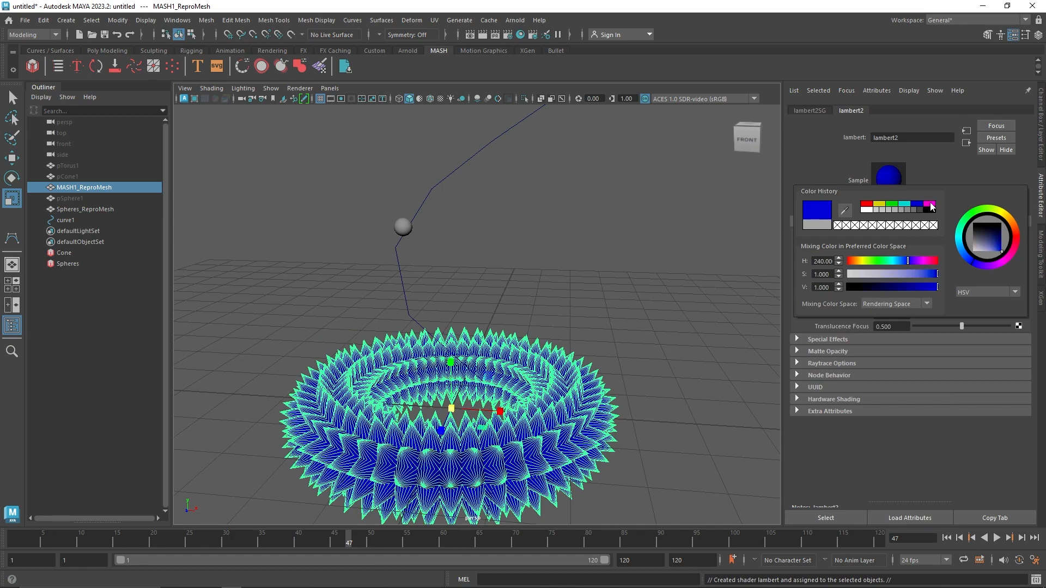
left_click(504, 286)
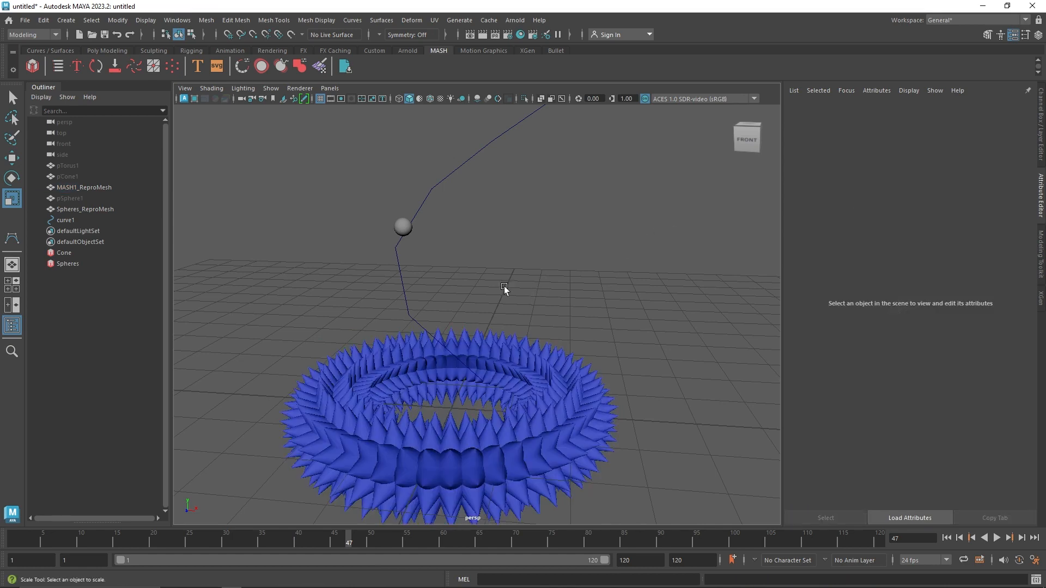
Assign a new Phong material to the sphere mesh Spheres_ReproMesh and colour it magenta.
left_click(401, 220)
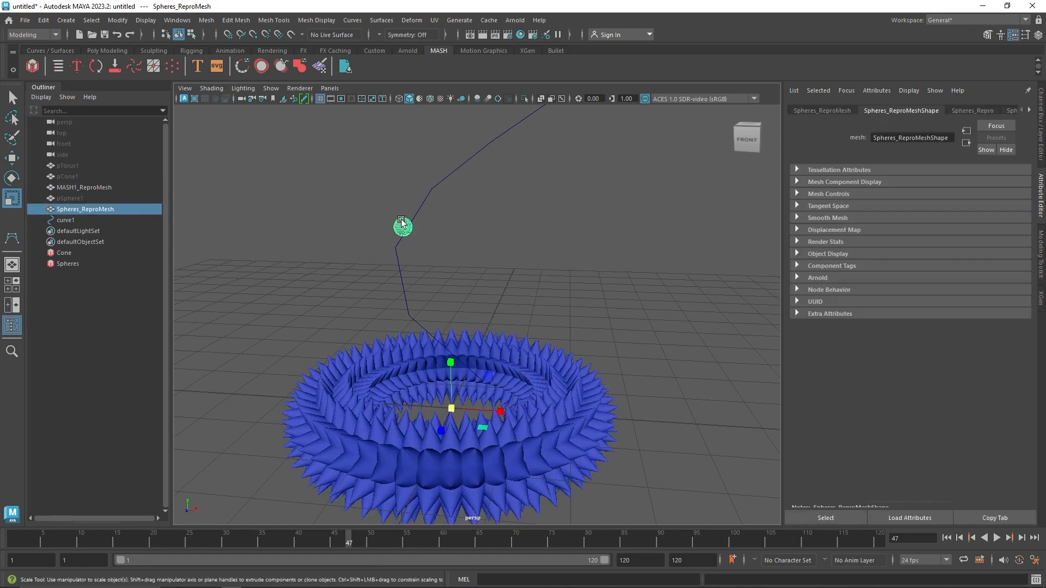
right_click(370, 220)
mouse_move(382, 508)
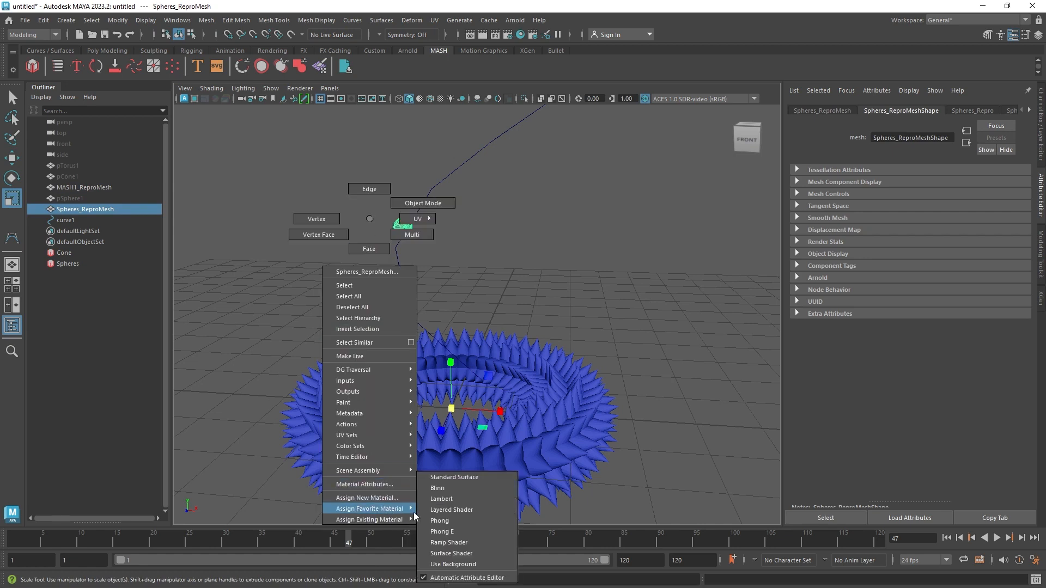
left_click(459, 520)
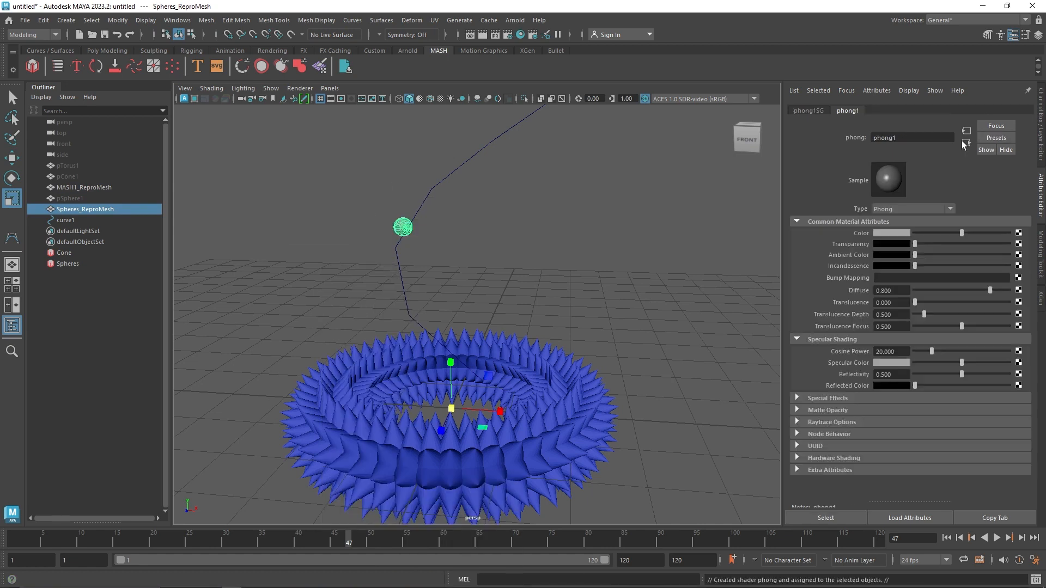
left_click(904, 233)
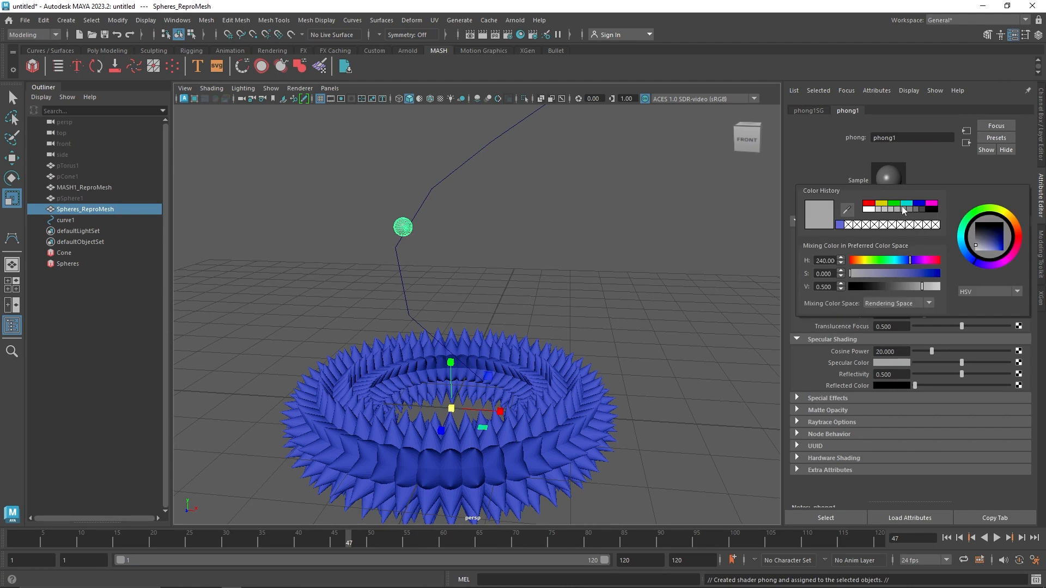
left_click(904, 203)
left_click(927, 204)
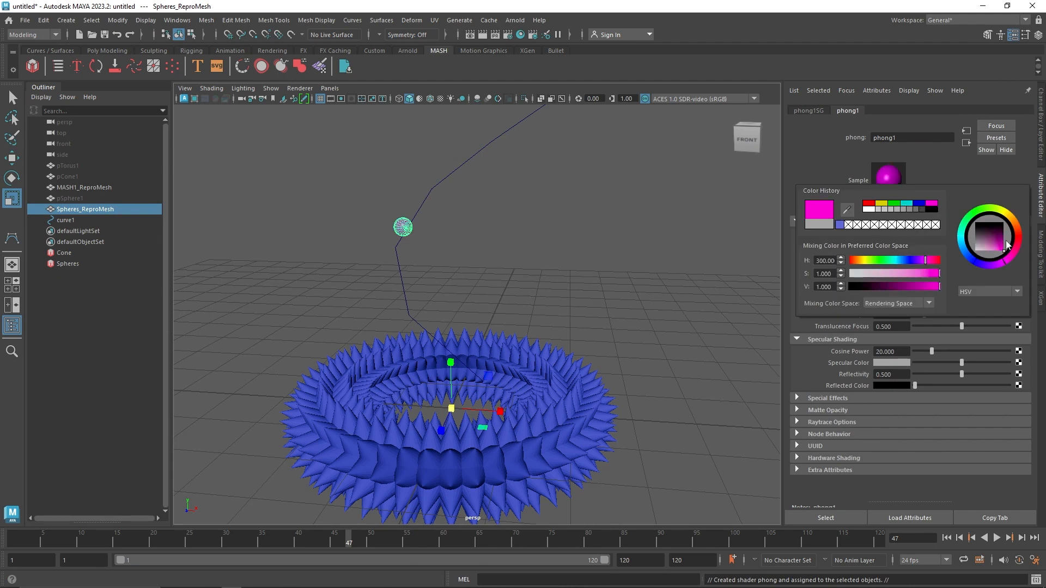
left_click_drag(1005, 260, 994, 264)
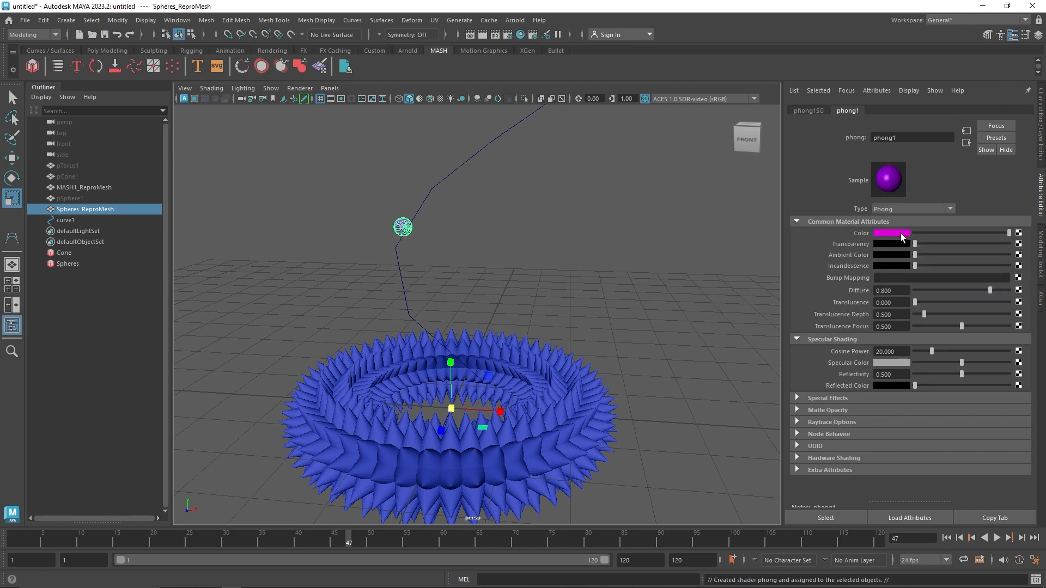
left_click(900, 234)
left_click(526, 245)
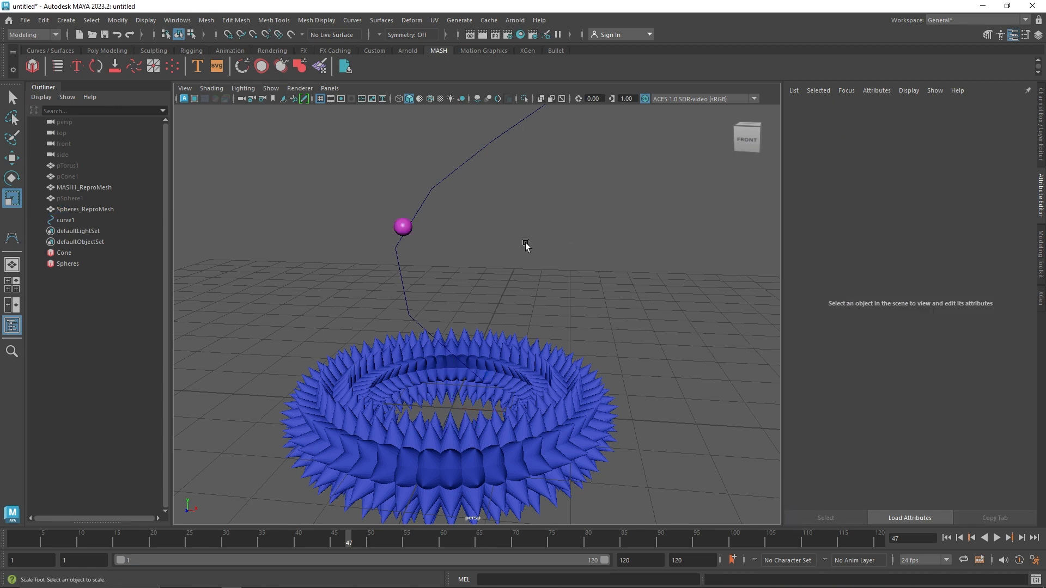
Try a Merge Strength of 0.147 and lower Random Strength on the Spheres network, and return both to 1.
left_click(81, 265)
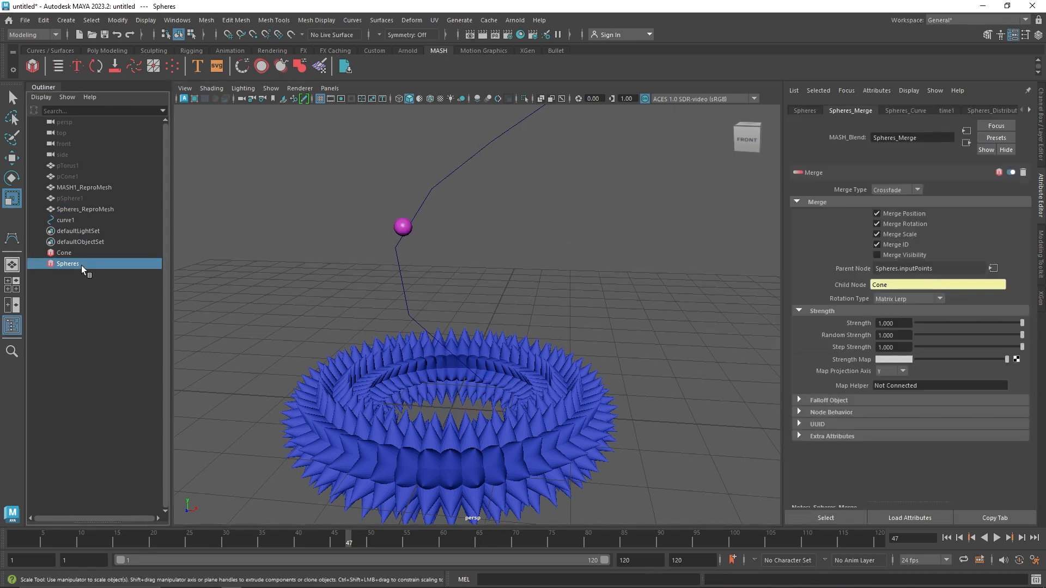
left_click_drag(1022, 324, 930, 337)
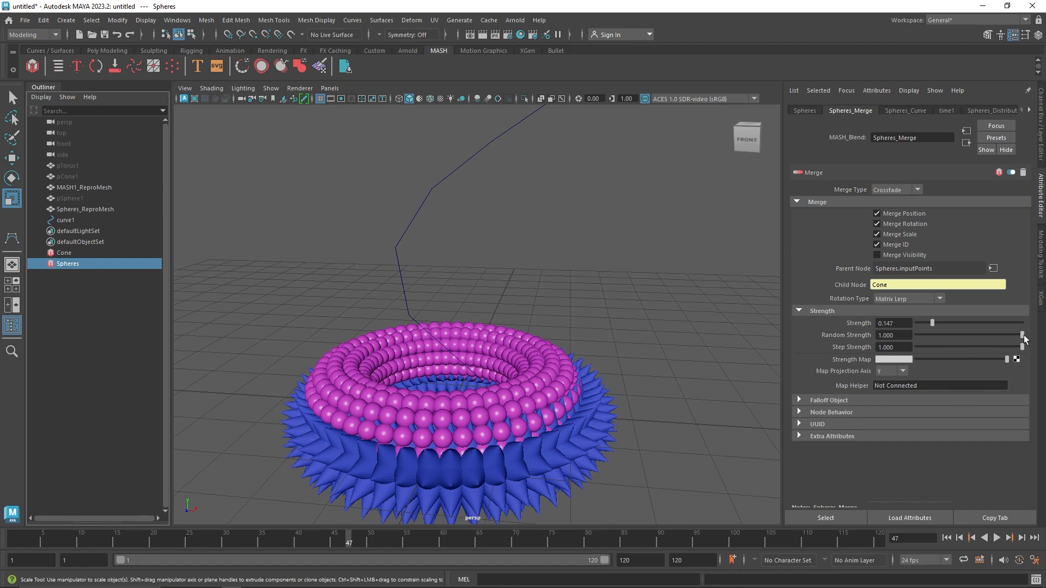
mouse_move(1022, 336)
left_mouse_down()
mouse_move(920, 357)
mouse_move(1008, 348)
mouse_move(973, 352)
mouse_move(1019, 357)
mouse_move(949, 369)
mouse_move(930, 361)
mouse_move(1023, 348)
left_mouse_up()
left_click_drag(955, 335, 1020, 326)
Set animation keys at frame 45 for the Merge node's Strength and Random Strength, both at 1.
left_click_drag(351, 539, 300, 547)
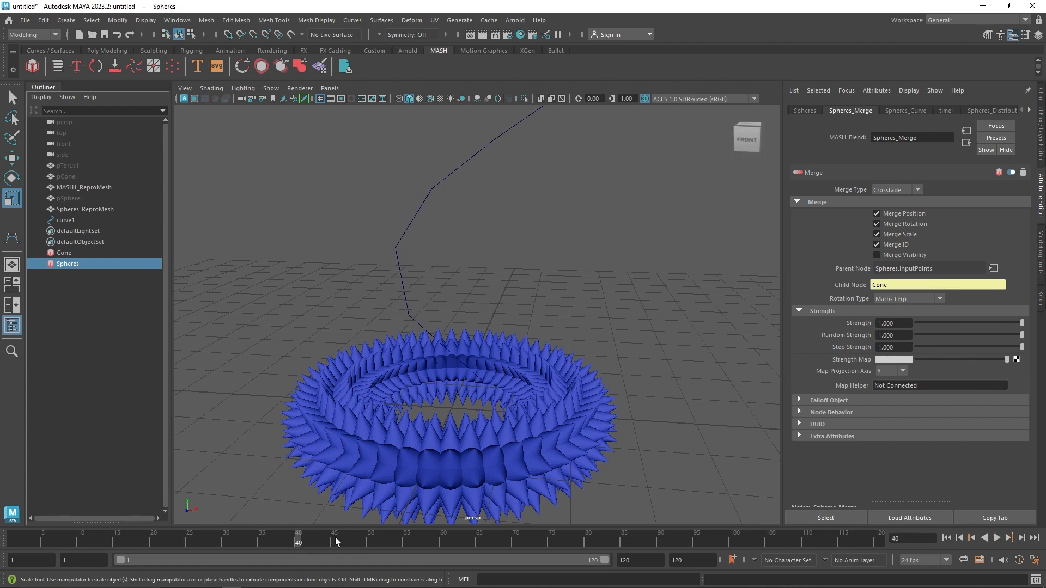
left_click(334, 542)
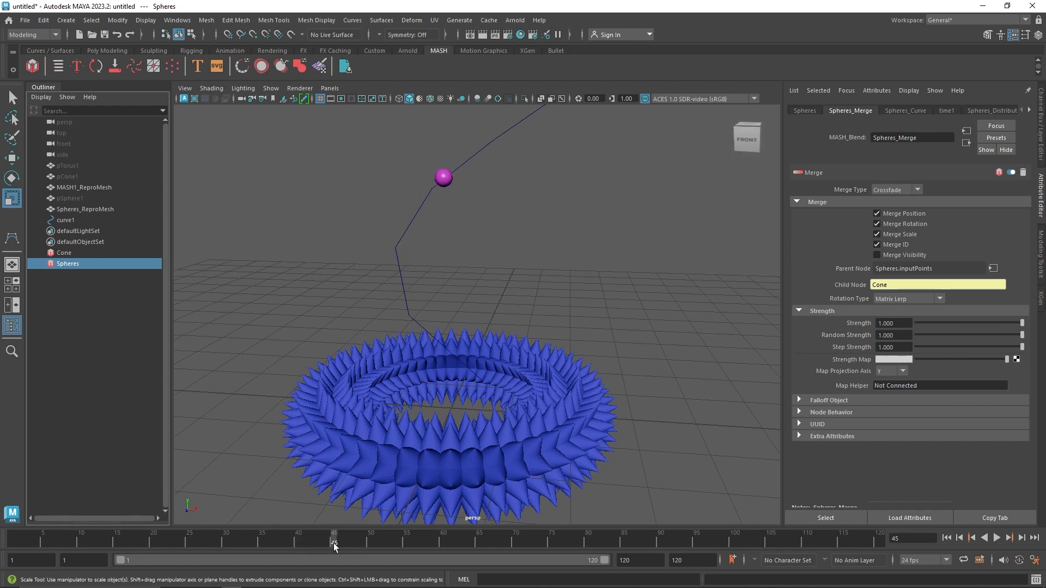
right_click(862, 322)
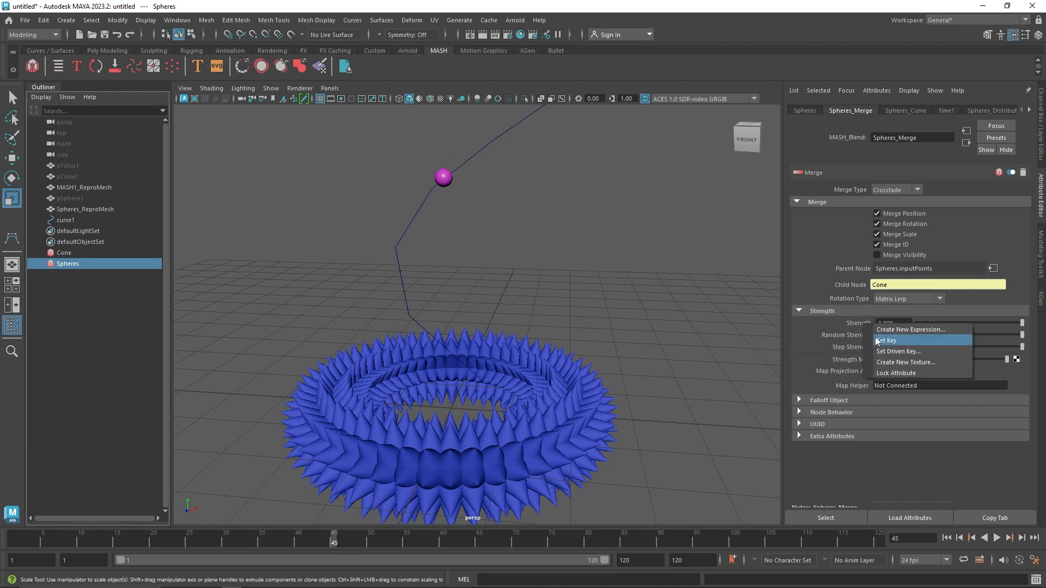
left_click(875, 339)
right_click(856, 332)
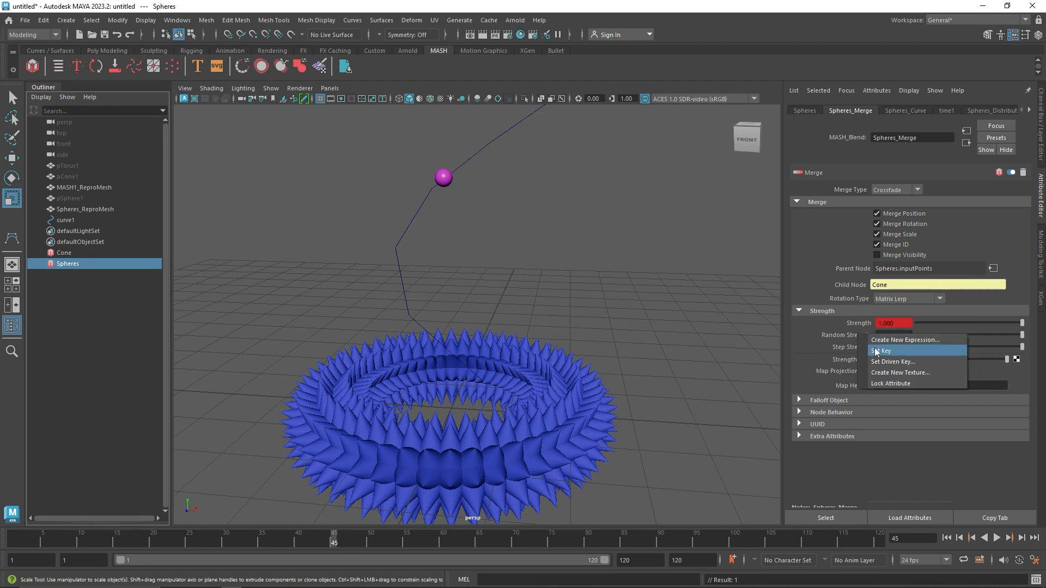
left_click(872, 349)
At frame 55, set the Merge node's Strength to 0 and key it.
left_click_drag(337, 539, 404, 542)
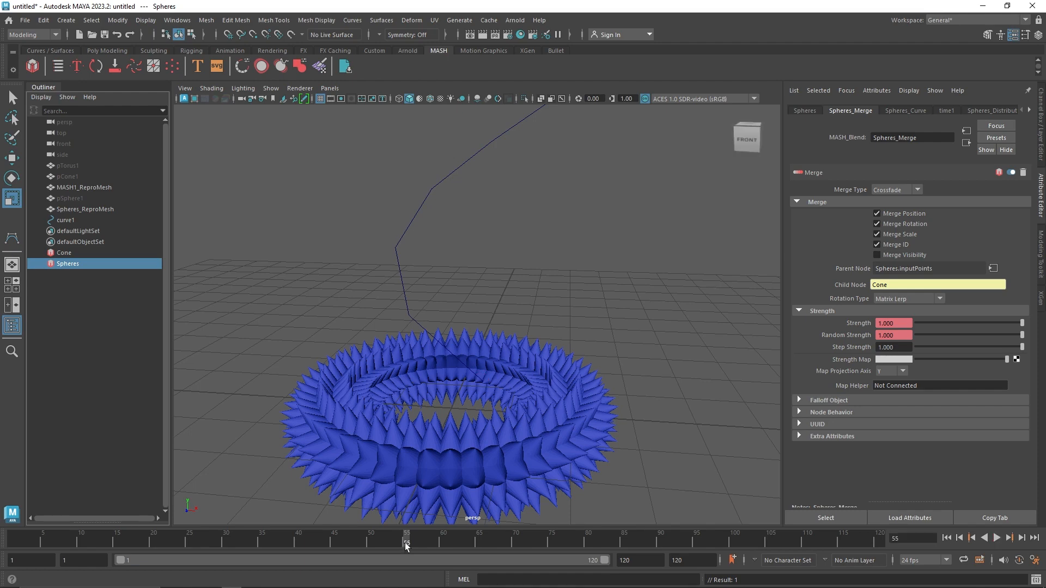
left_click_drag(973, 323, 916, 323)
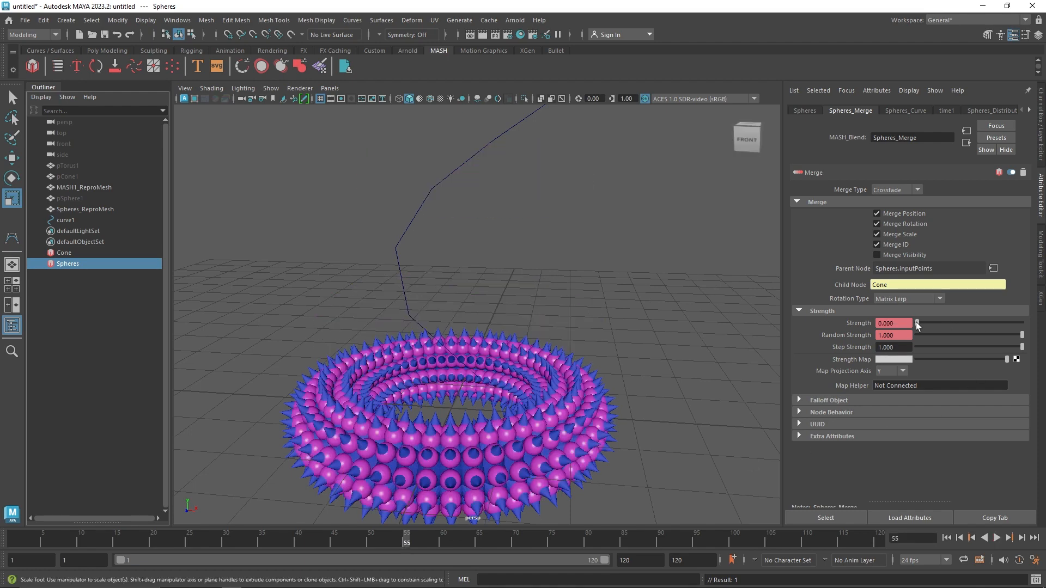
right_click(872, 322)
left_click(893, 336)
Play back the keyed Strength animation and stop it at frame 63.
left_click_drag(402, 541, 299, 543)
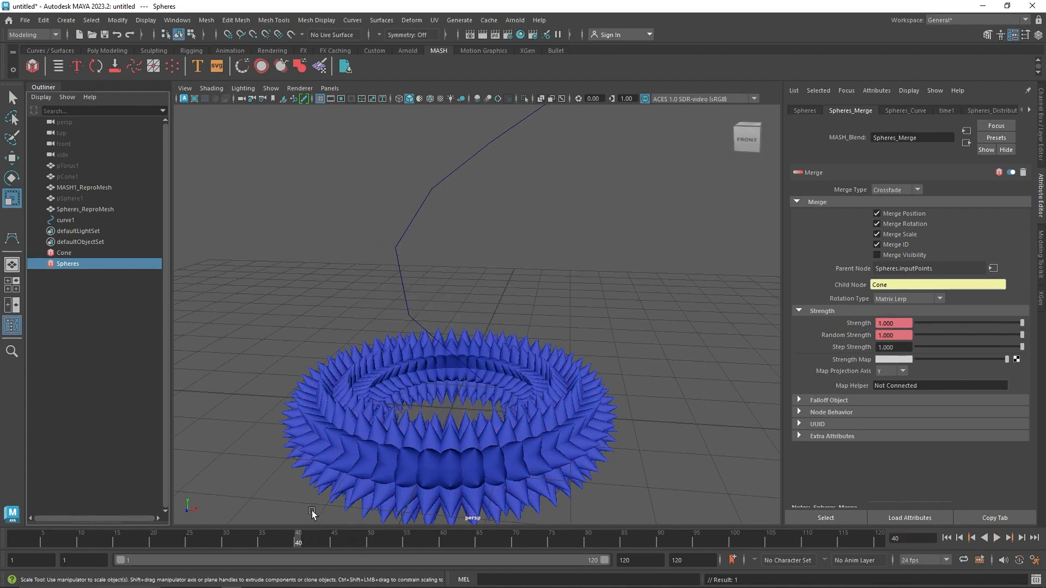
scroll(456, 401, "down", 5)
left_click(996, 537)
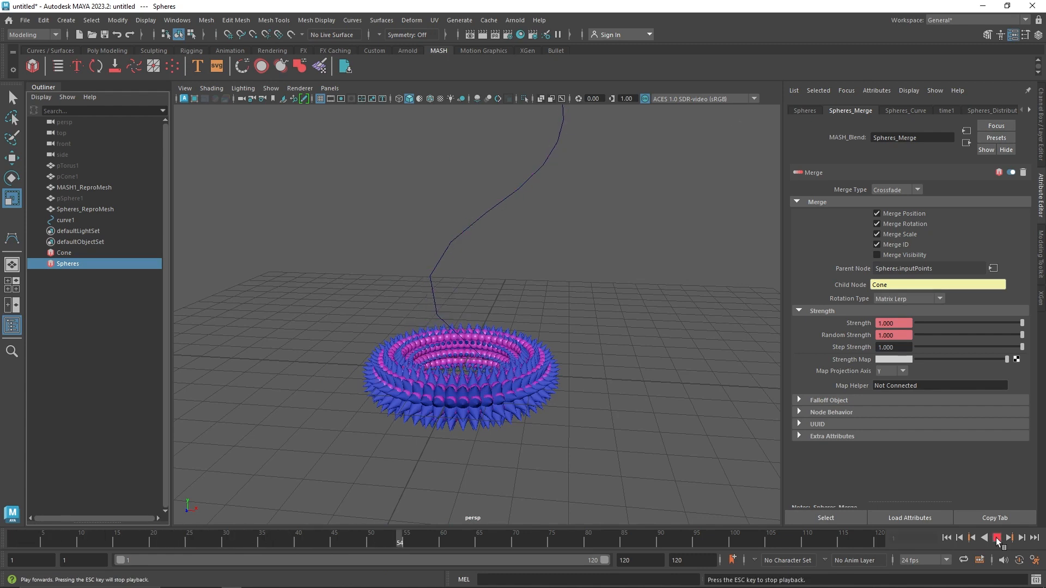
left_click(997, 537)
scroll(572, 425, "up", 3)
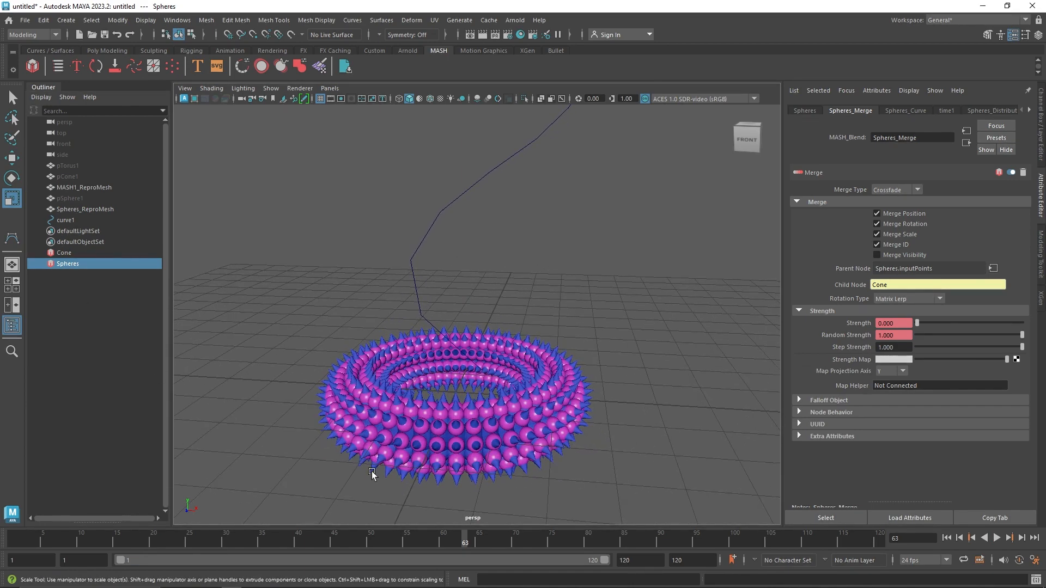
At frame 55, set the Merge node's Random Strength to 0 and key it.
left_click(408, 541)
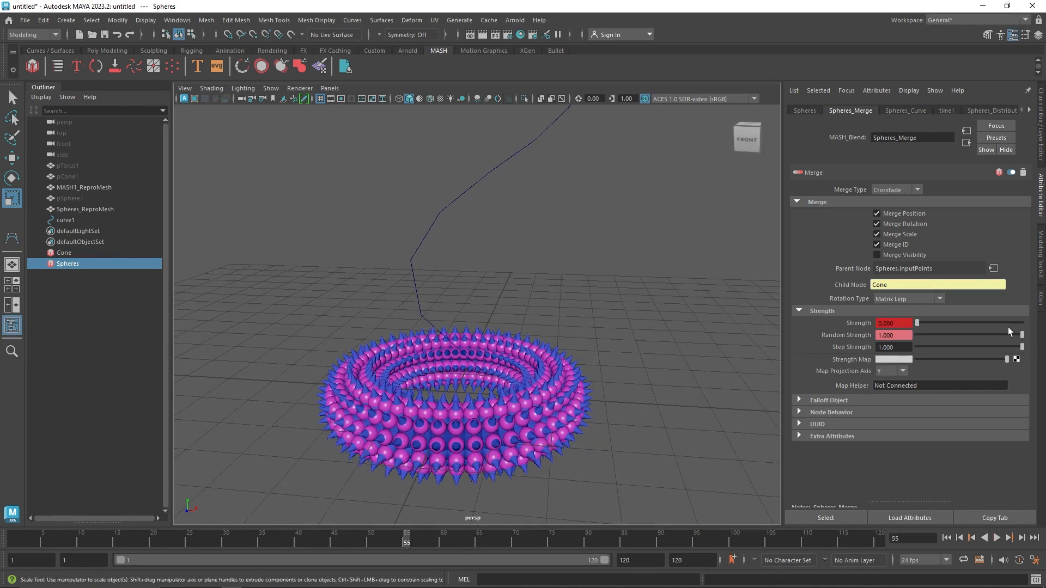
left_click_drag(1017, 333, 990, 336)
right_click(880, 332)
left_click(893, 341)
Play the animation from frame 1, stop it at frame 67, and scrub back to frame 49 to examine the scattering spheres.
left_click_drag(405, 537, 391, 537)
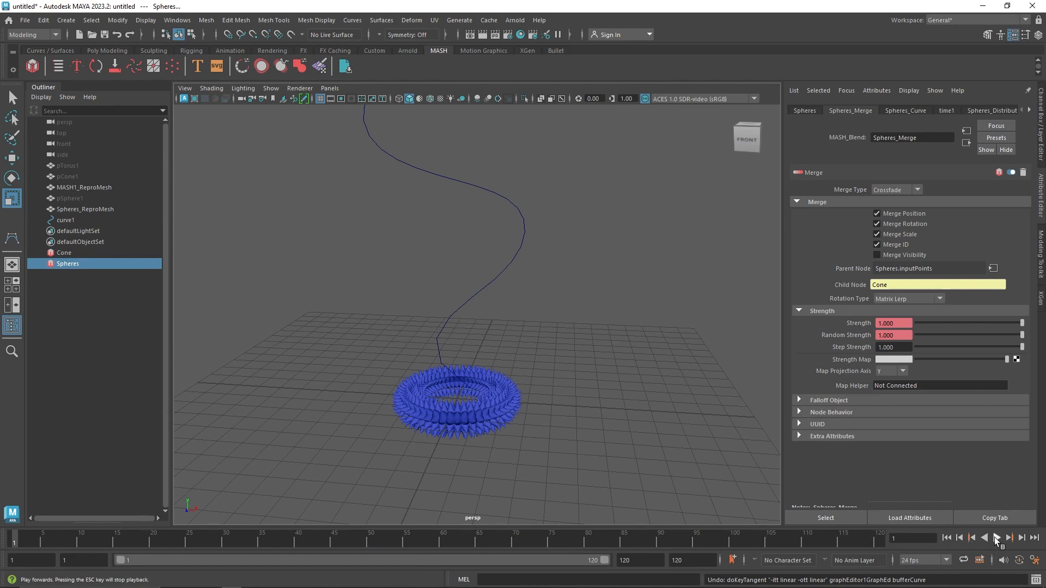
left_click(996, 538)
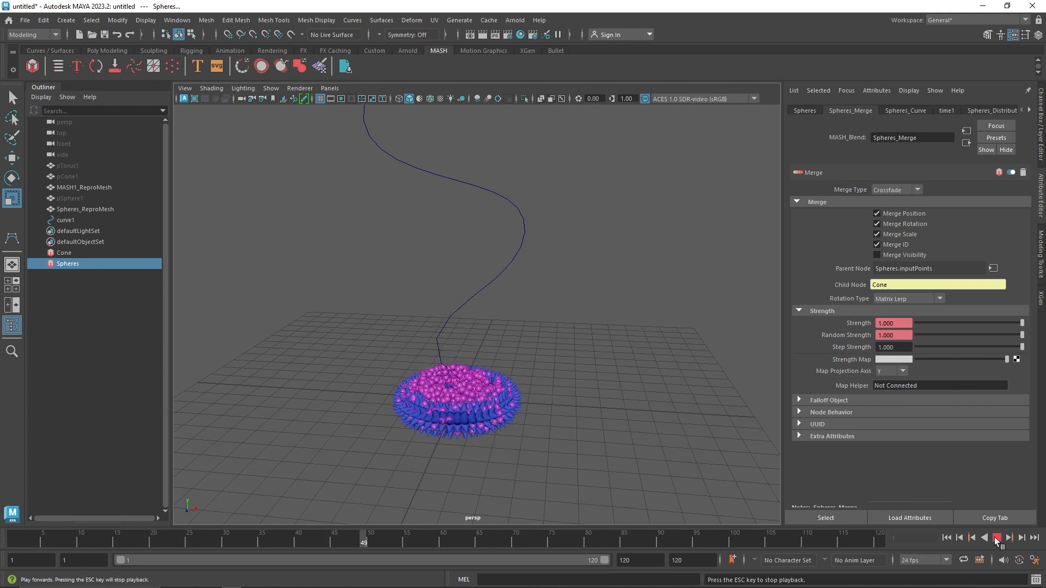
left_click(995, 538)
scroll(613, 473, "up", 5)
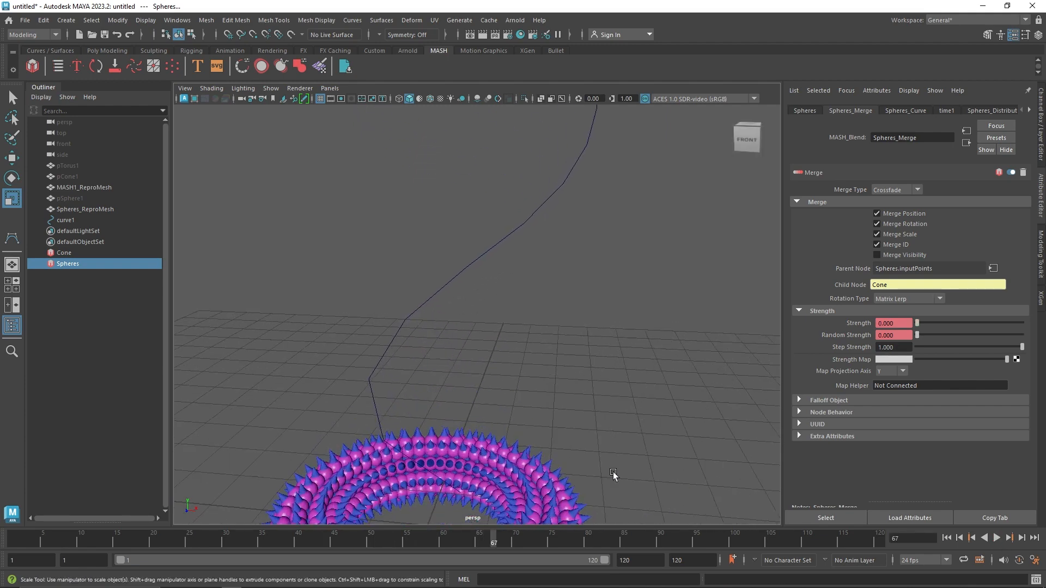
key("f")
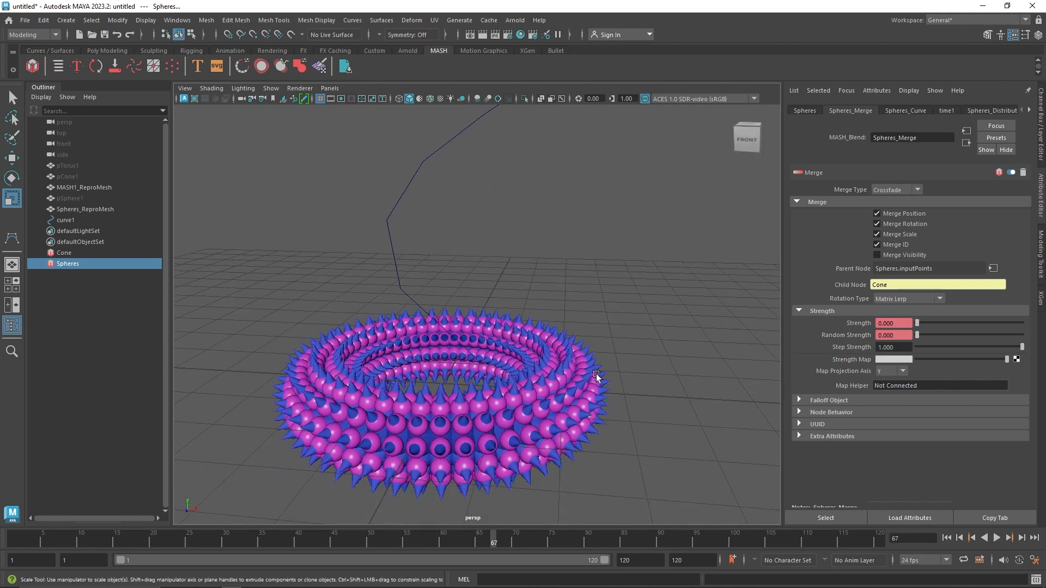
left_click_drag(534, 537, 363, 537)
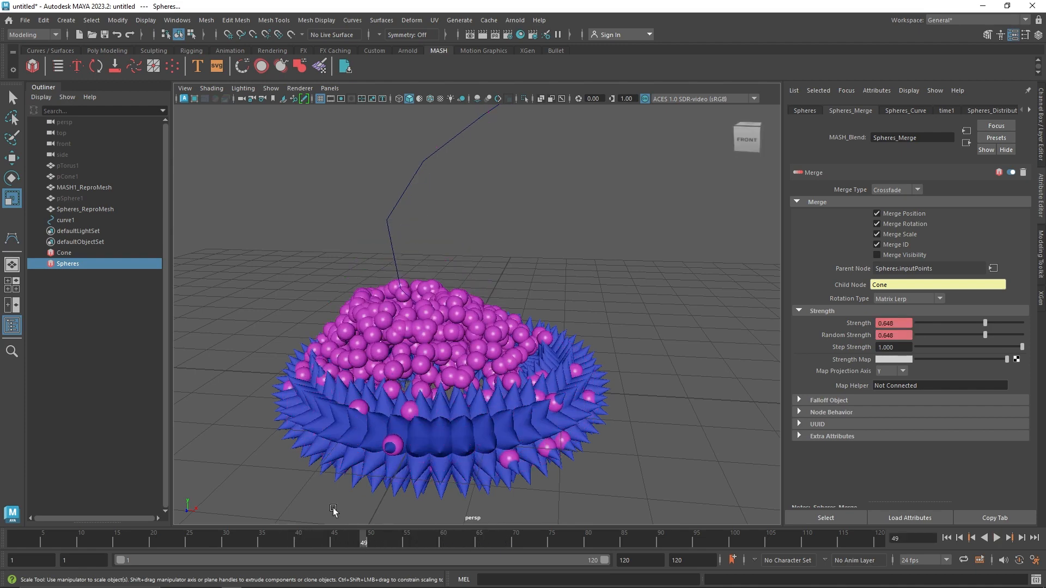
Hide the cone ring mesh MASH1_ReproMesh so only the spheres remain in view.
left_click(96, 209)
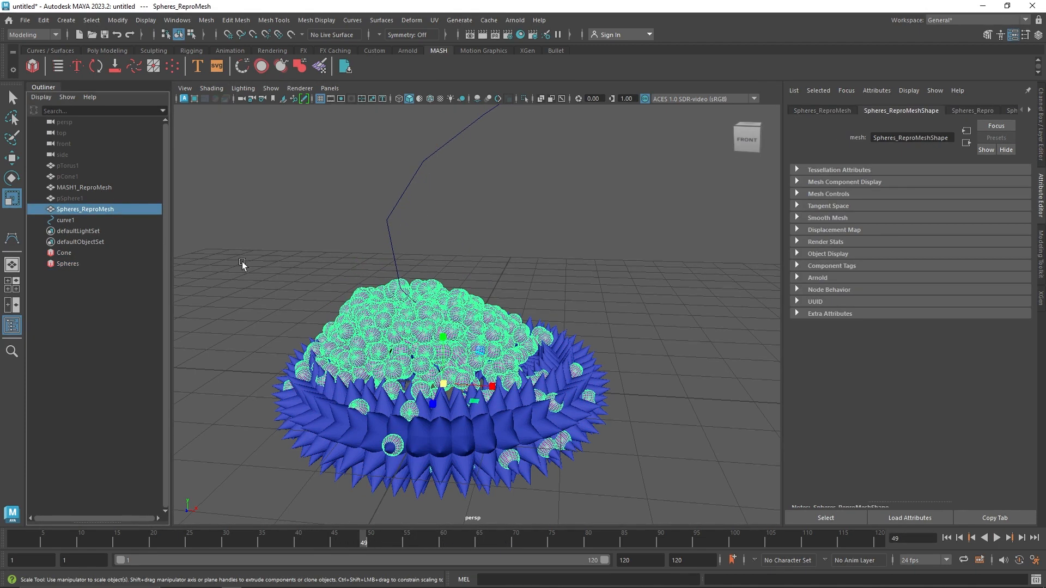
left_click(117, 188)
key("ctrl+h")
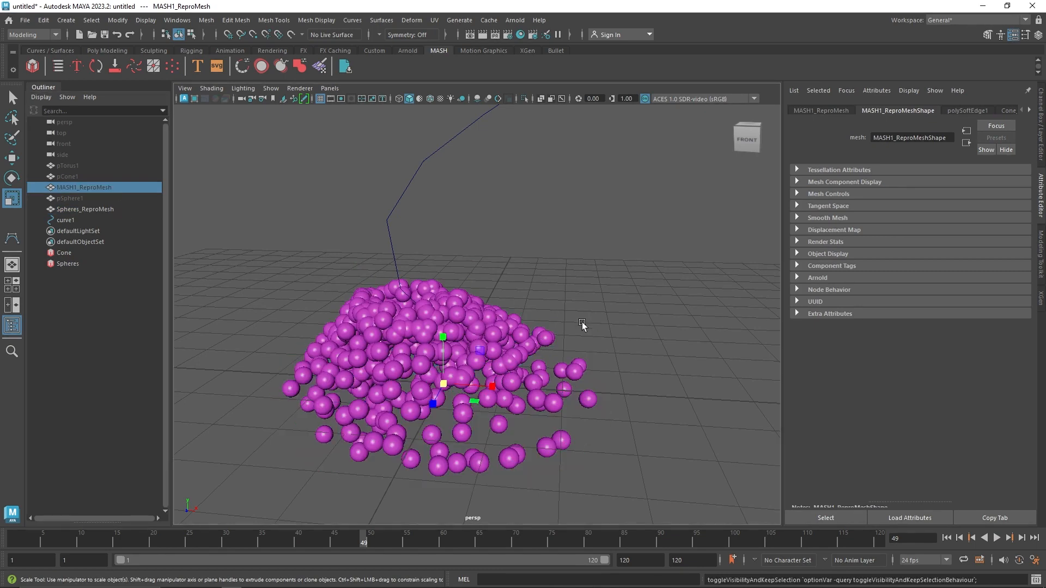
Play back the spheres alone, stop at frame 48, and unhide the cone ring mesh MASH1_ReproMesh.
left_click(661, 380)
key("alt+v")
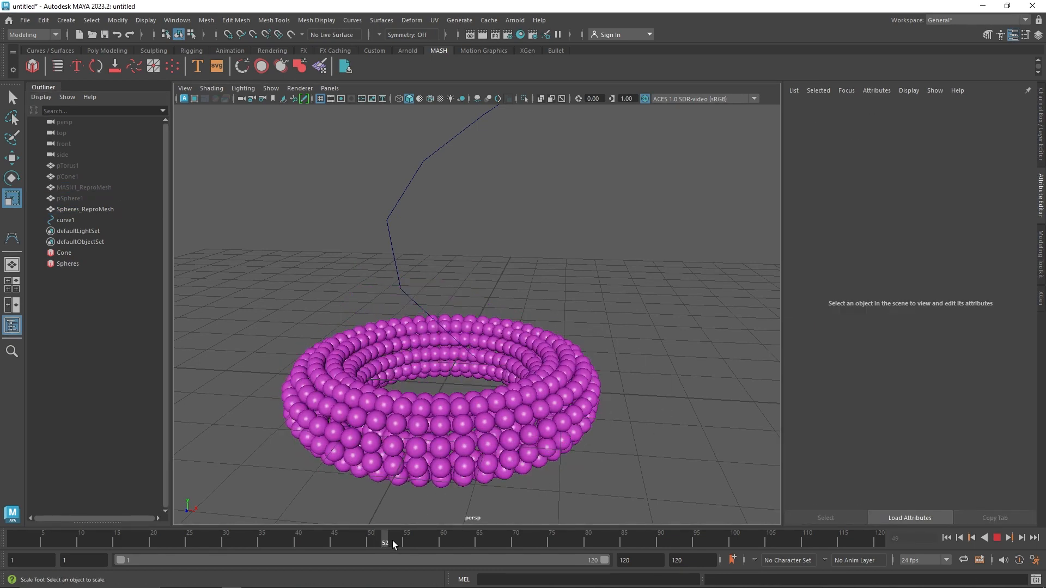
left_click(358, 538)
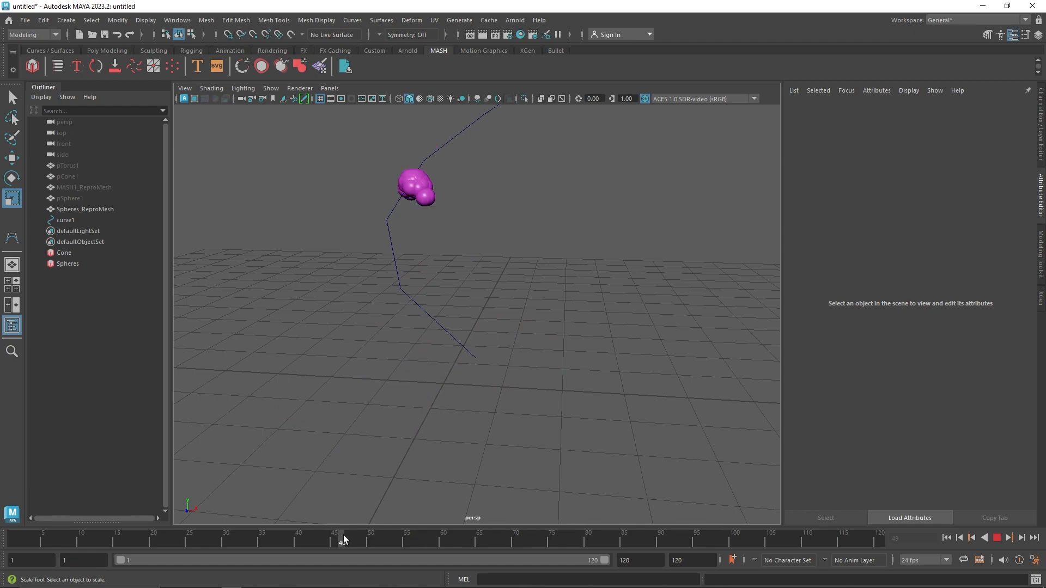
left_click(82, 187)
key("shift+h")
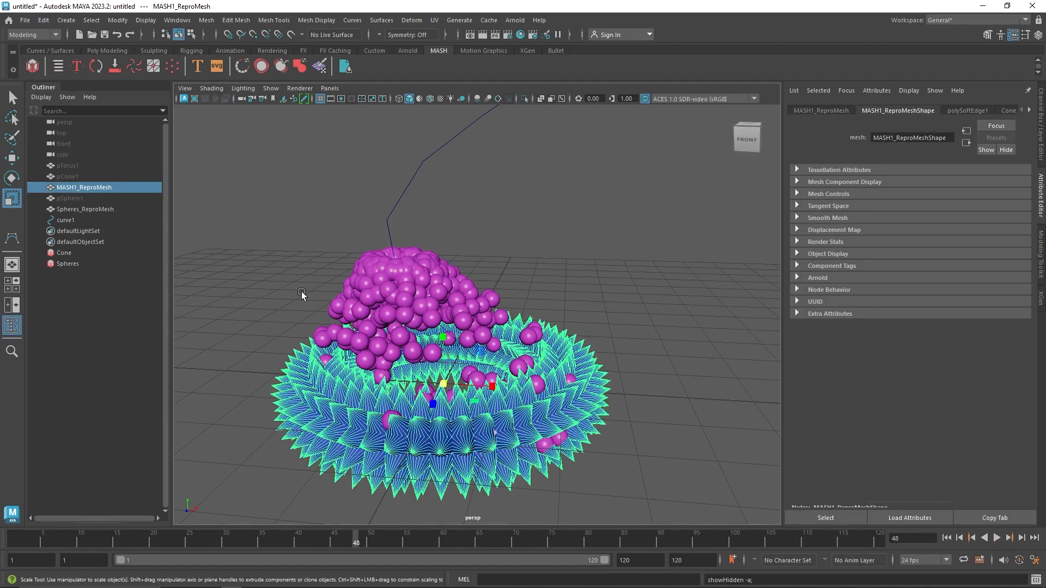
Add a Signal node to the Spheres MASH network and set its Position Y to 1.
left_click(81, 253)
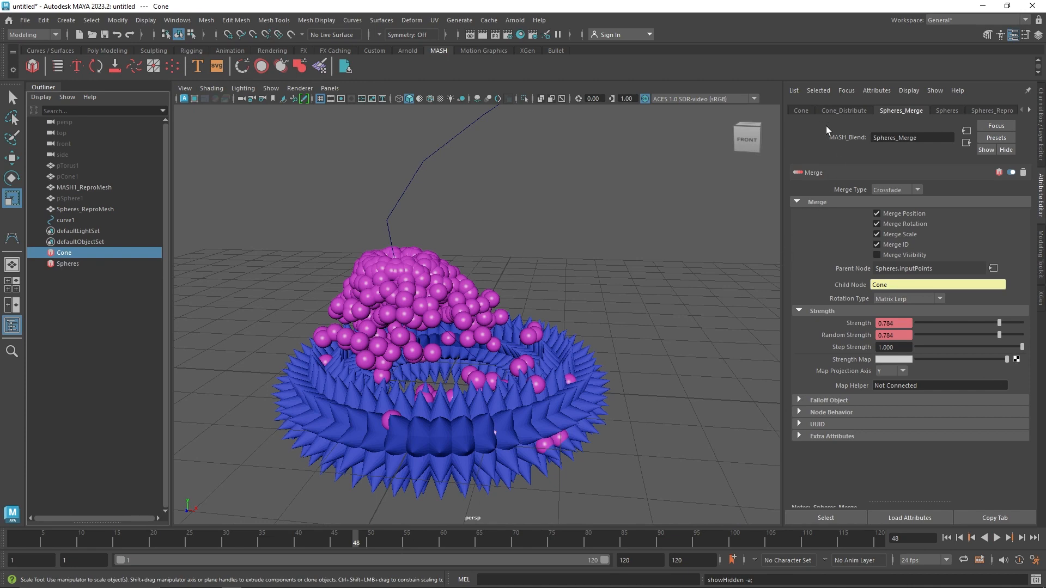
left_click(845, 111)
left_click(954, 112)
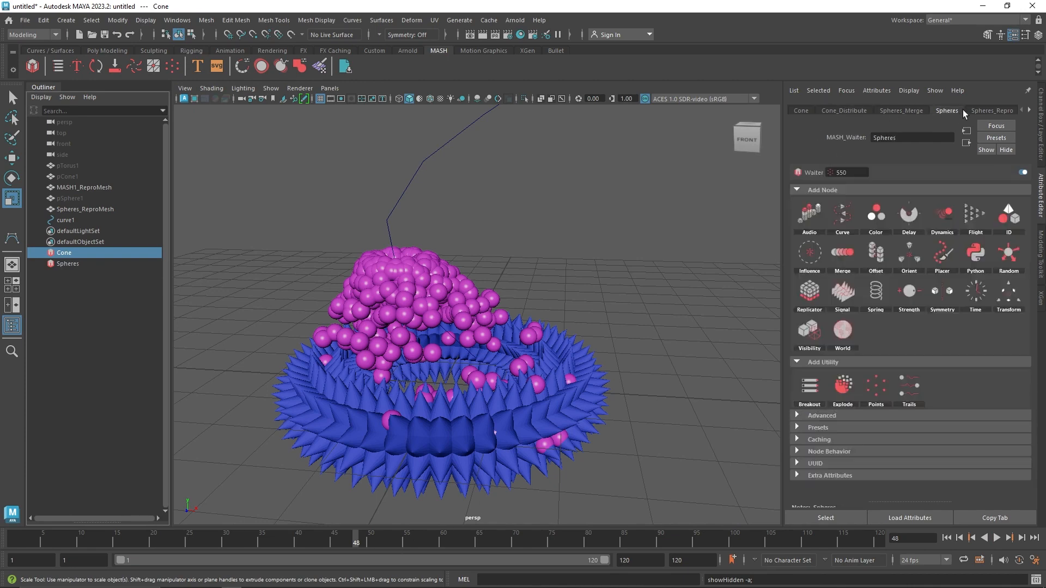
left_click(963, 110)
left_click(850, 110)
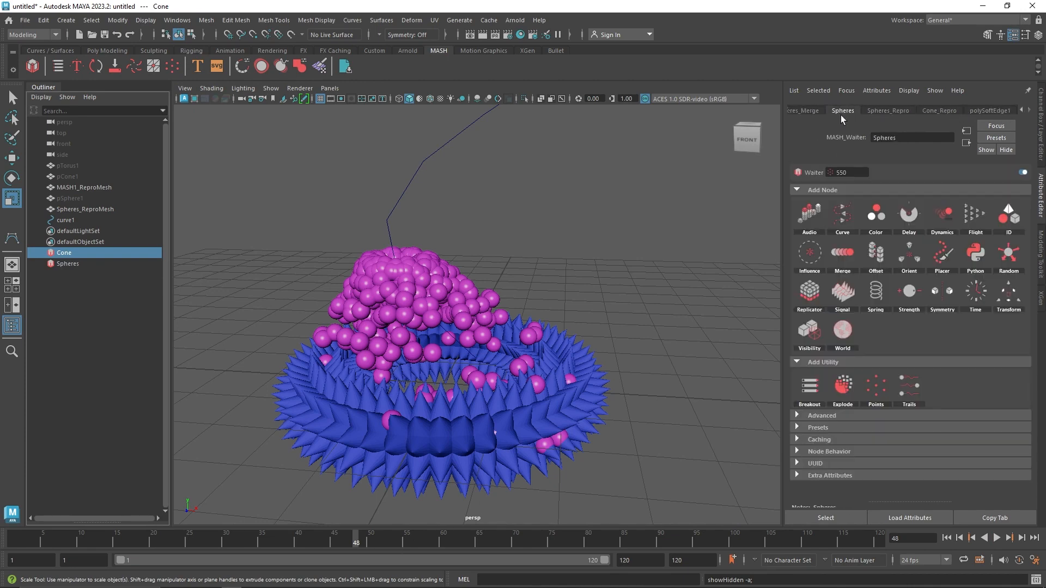
left_click(843, 291)
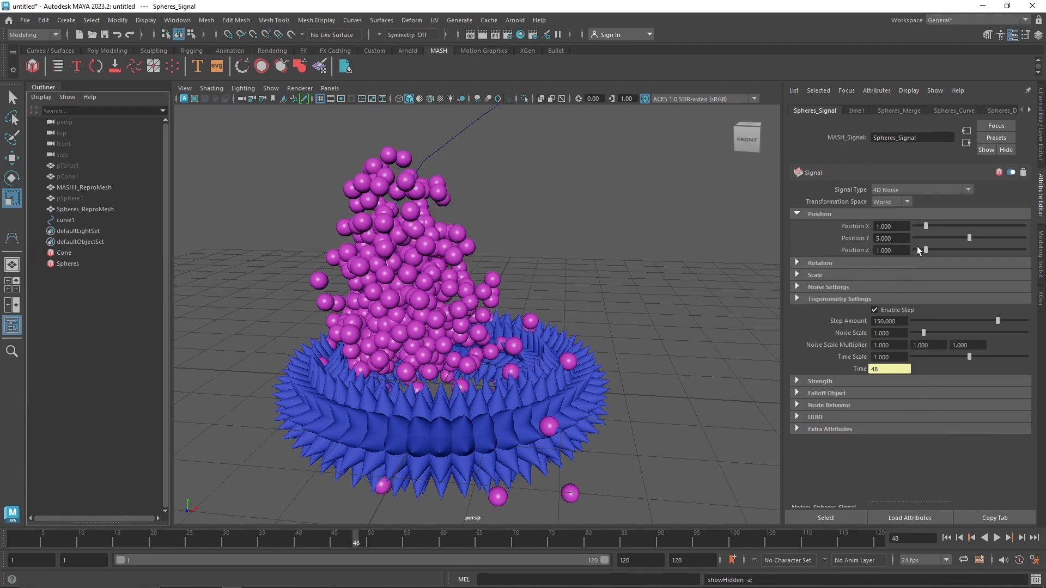
left_click_drag(931, 239, 878, 238)
key("BackSpace")
left_click(894, 226)
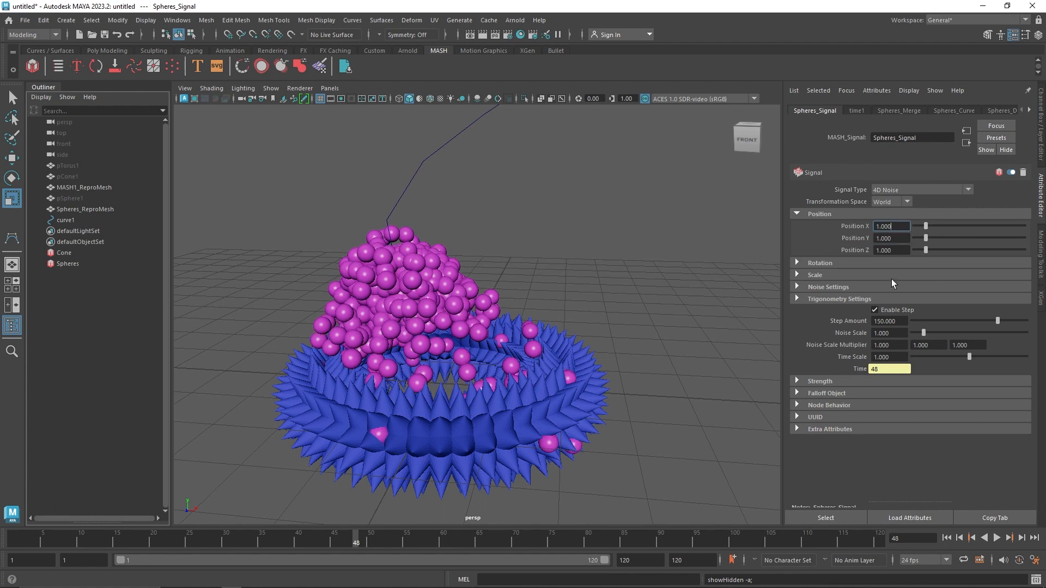
Play the animation from frame 1, stop it at frame 70, and delete the Signal node from the Spheres network.
left_click(949, 537)
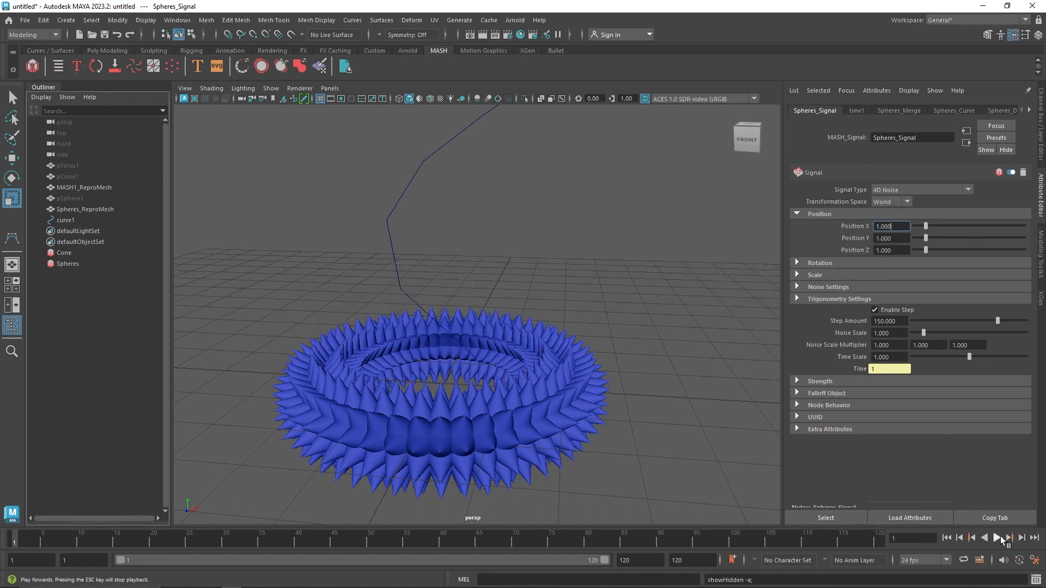
left_click(998, 539)
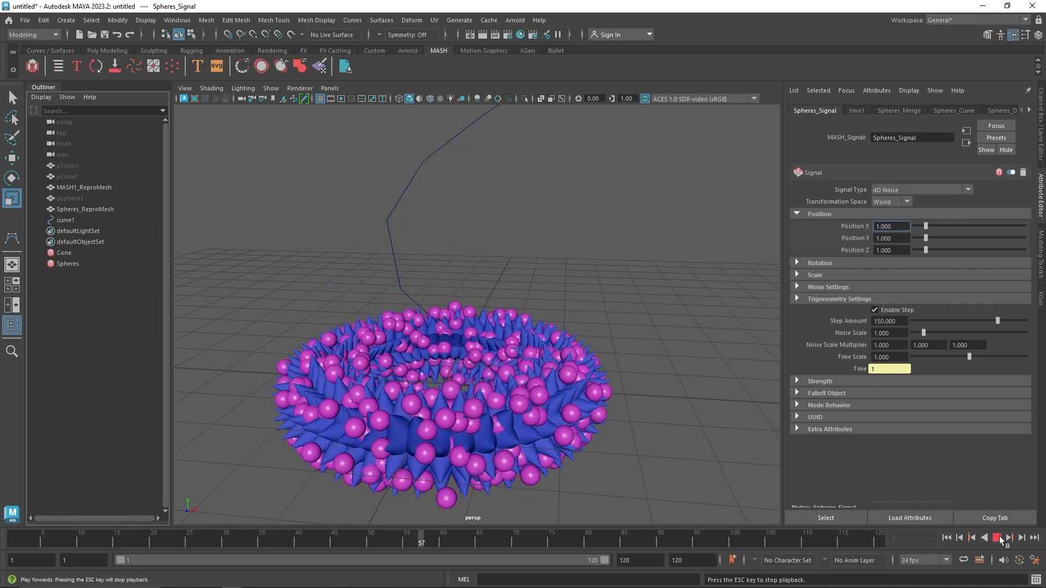
left_click(997, 539)
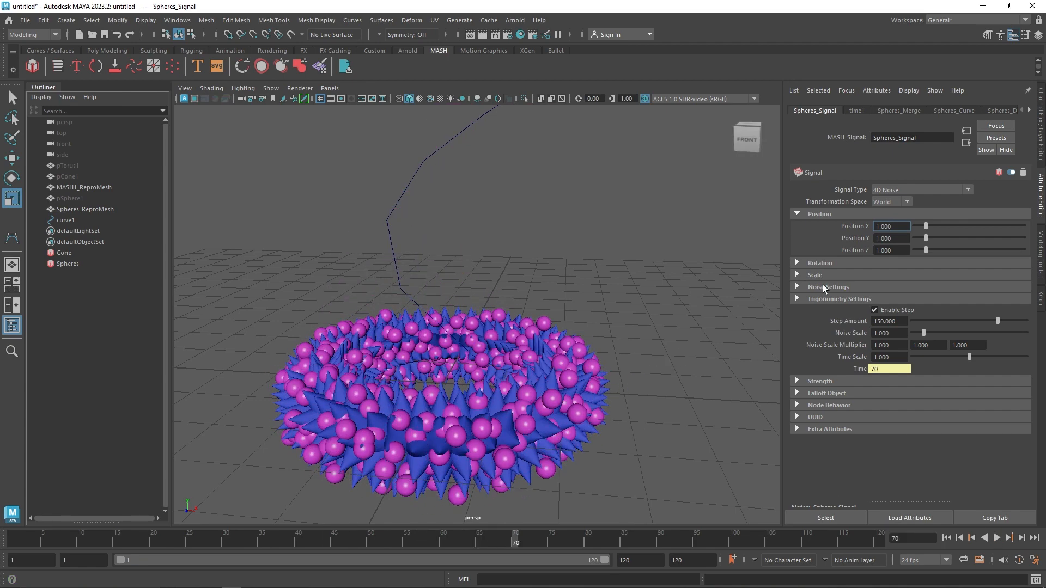
left_click(1023, 172)
left_click(486, 298)
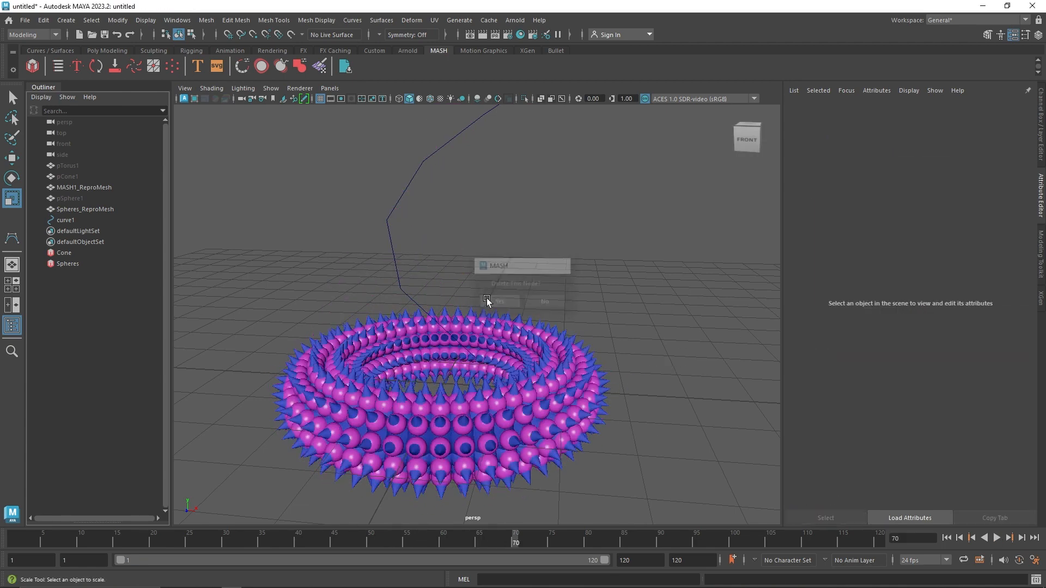
Add a Signal node to the Cone MASH network and set its Position X, Y and Z to 2.
left_click(87, 253)
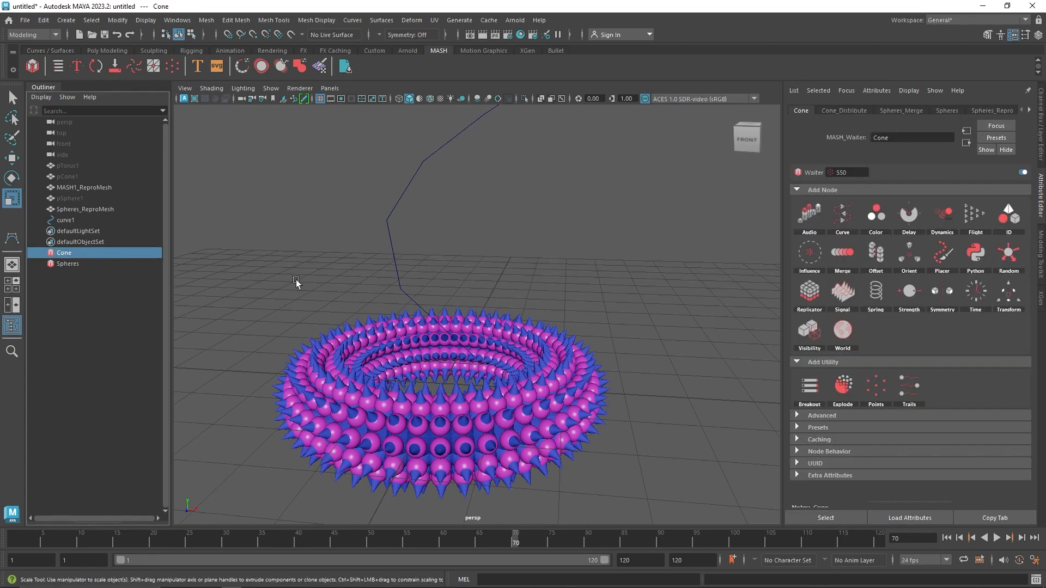
left_click(842, 292)
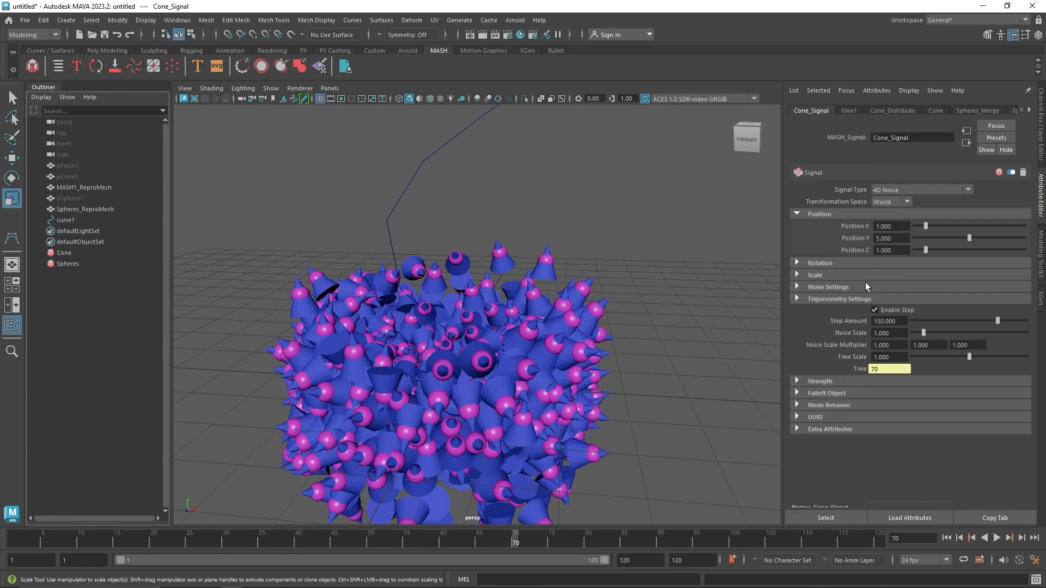
double_click(898, 238)
type("1")
key("Tab")
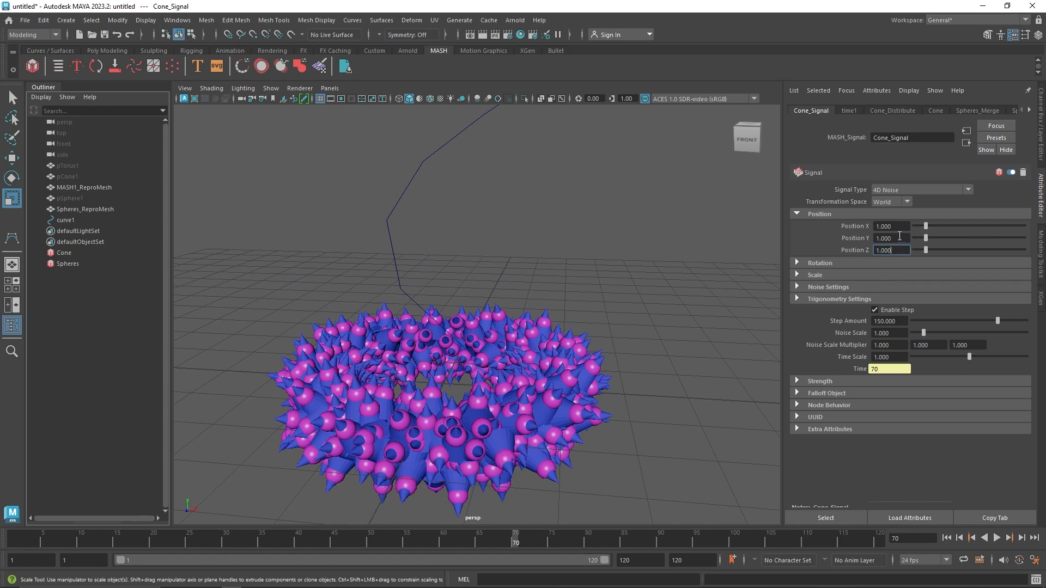
type("2")
key("Tab")
type("2")
key("Tab")
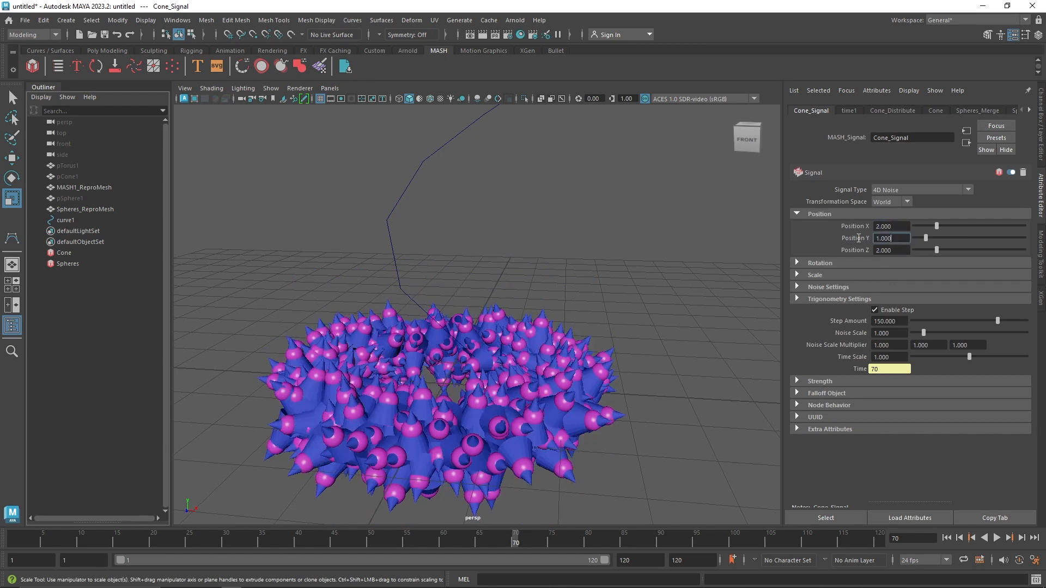
type("2")
key("Return")
Set the Cone network's Signal Time Scale to 0.4 and play the animation, stopping at frame 90.
double_click(888, 357)
type("0.4")
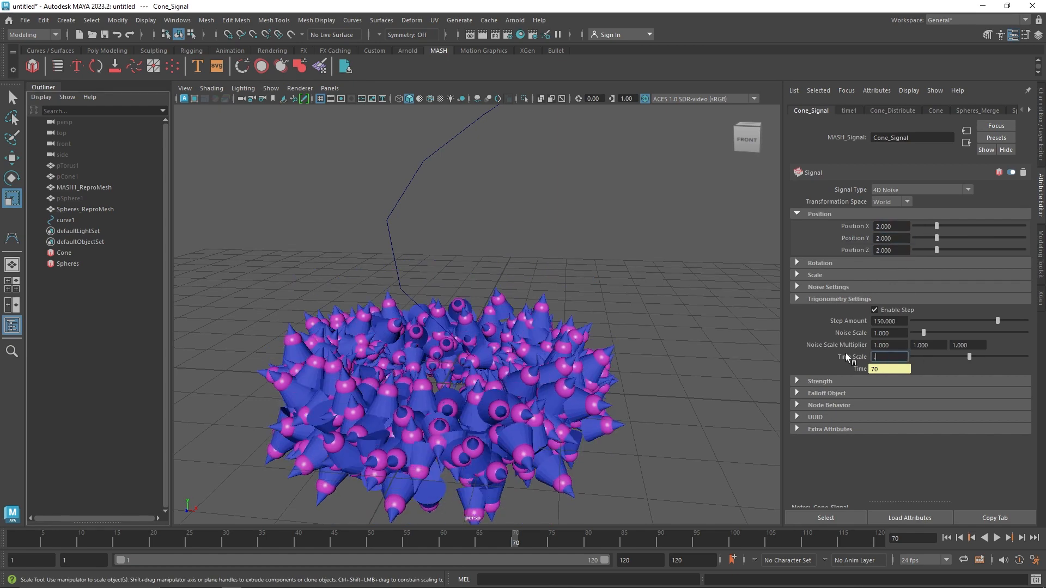
left_click(894, 345)
left_click(997, 538)
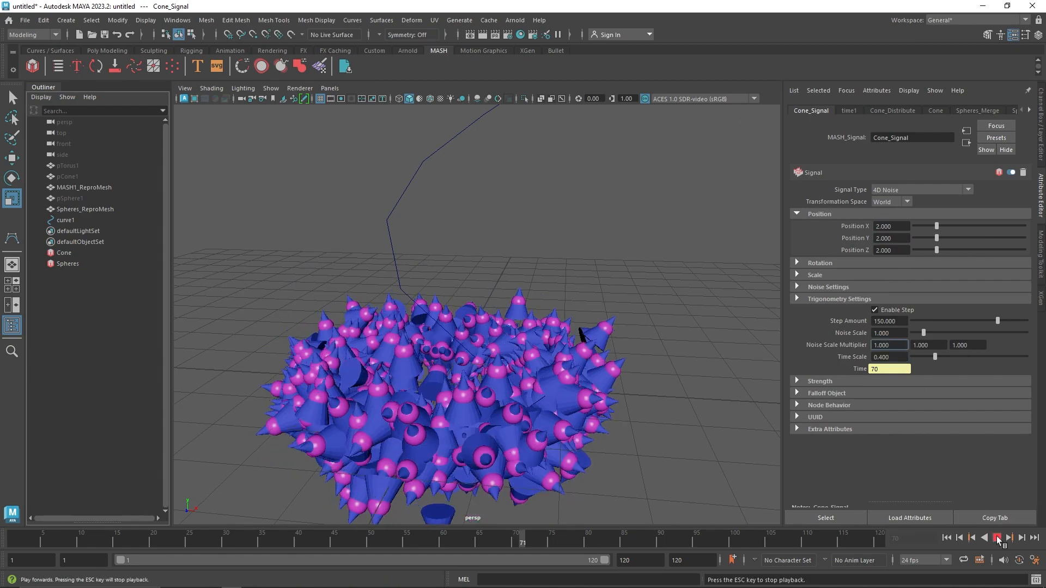
left_click(949, 537)
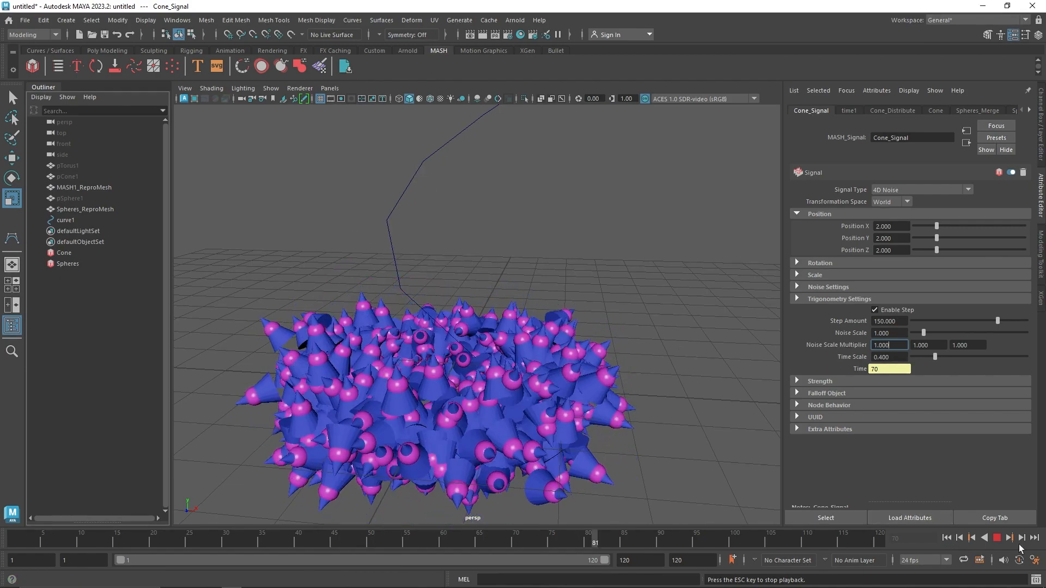
key("Escape")
Uniformly scale up the hidden source sphere pSphere1 to about 0.21 so the instanced spheres grow.
left_click_drag(541, 373, 429, 373, "alt")
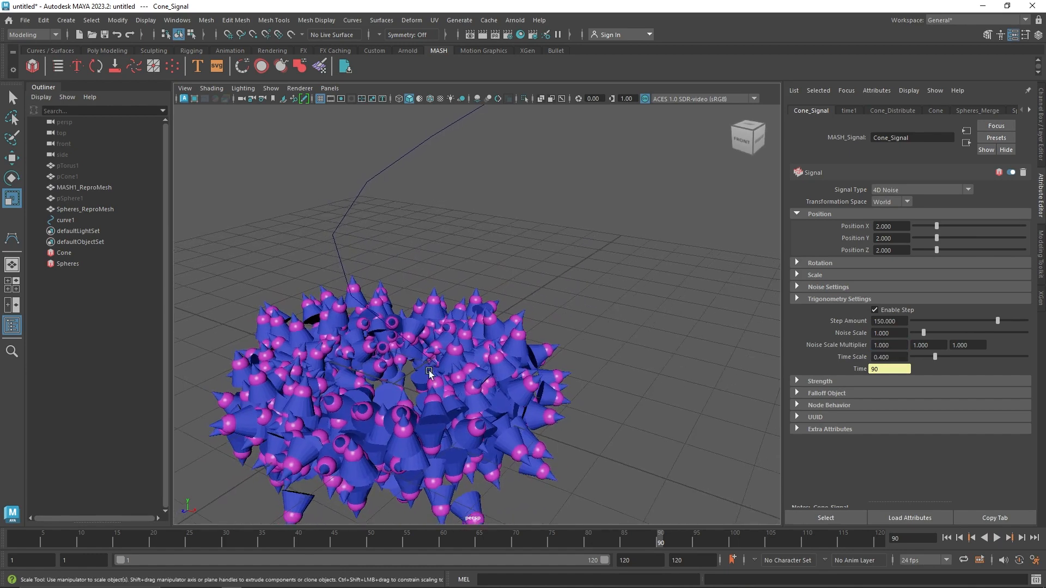
right_click_drag(430, 373, 366, 384, "alt")
middle_click_drag(366, 385, 388, 392, "alt")
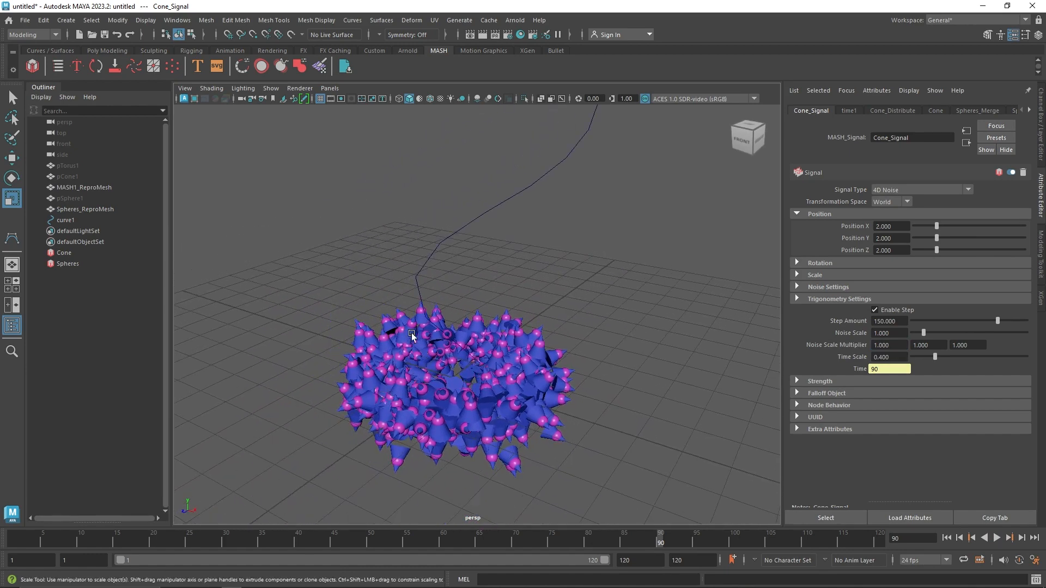
left_click(86, 207)
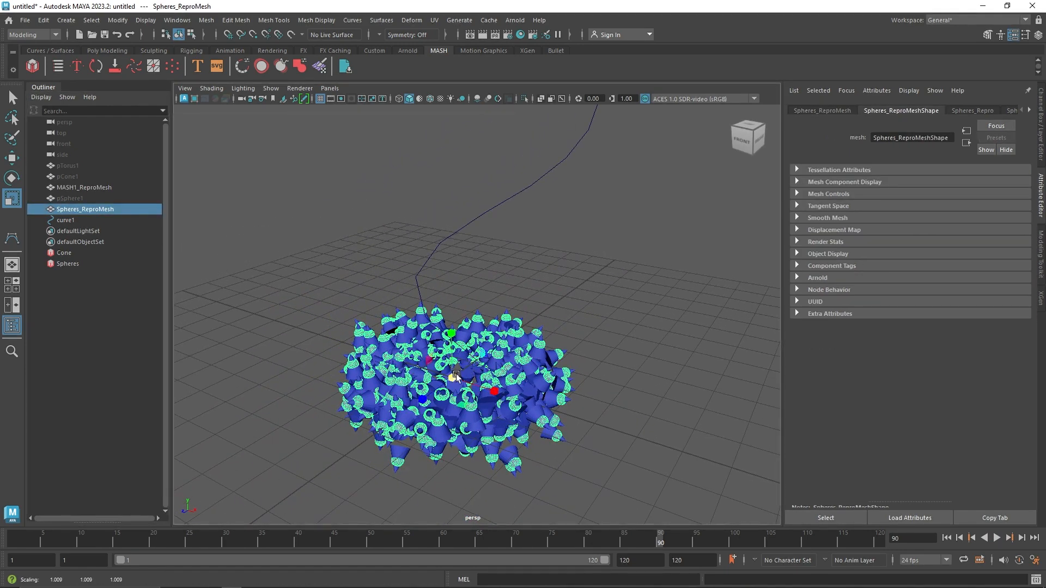
left_click(82, 198)
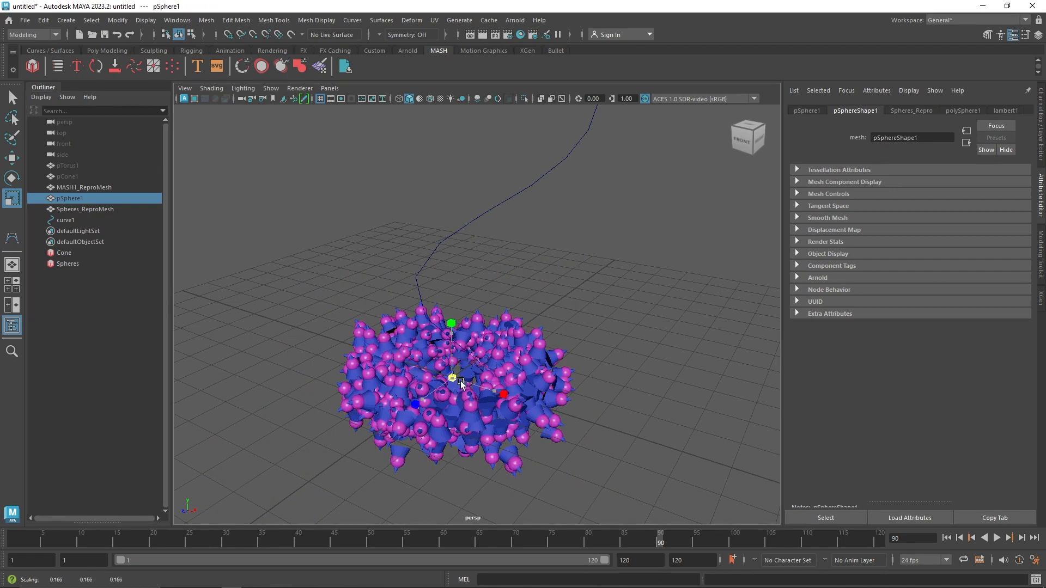
left_click_drag(461, 384, 471, 385)
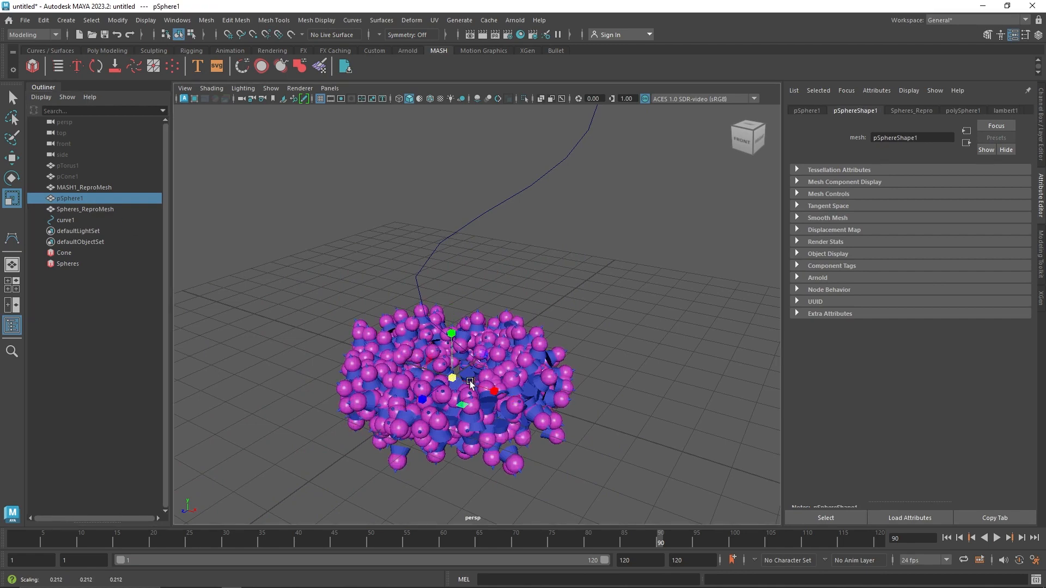
left_click_drag(471, 384, 472, 386, "alt")
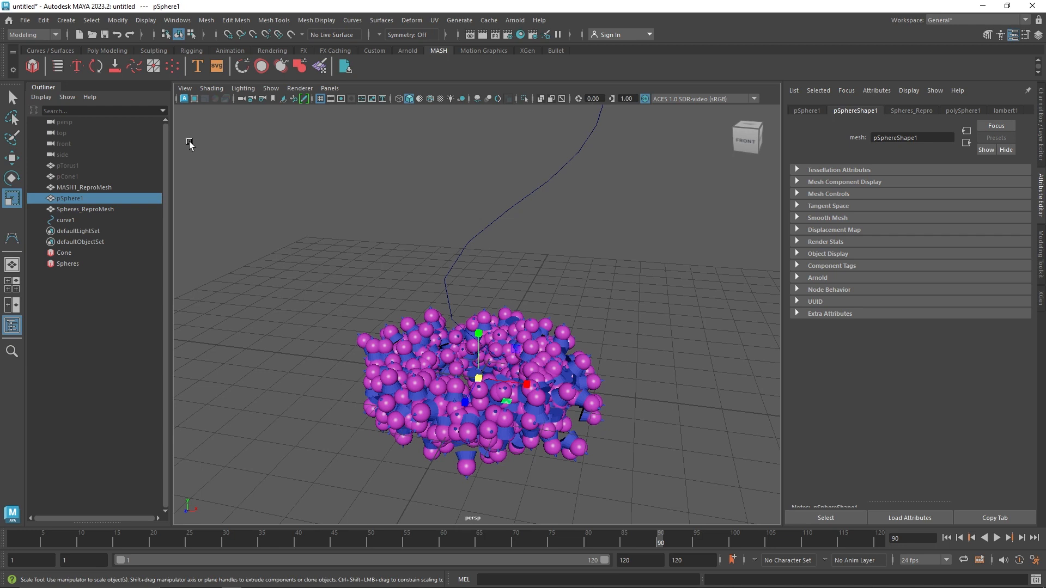
Review the Merge node of the Spheres network, the Signal node of the Cone network, and both Waiter nodes.
left_click(97, 264)
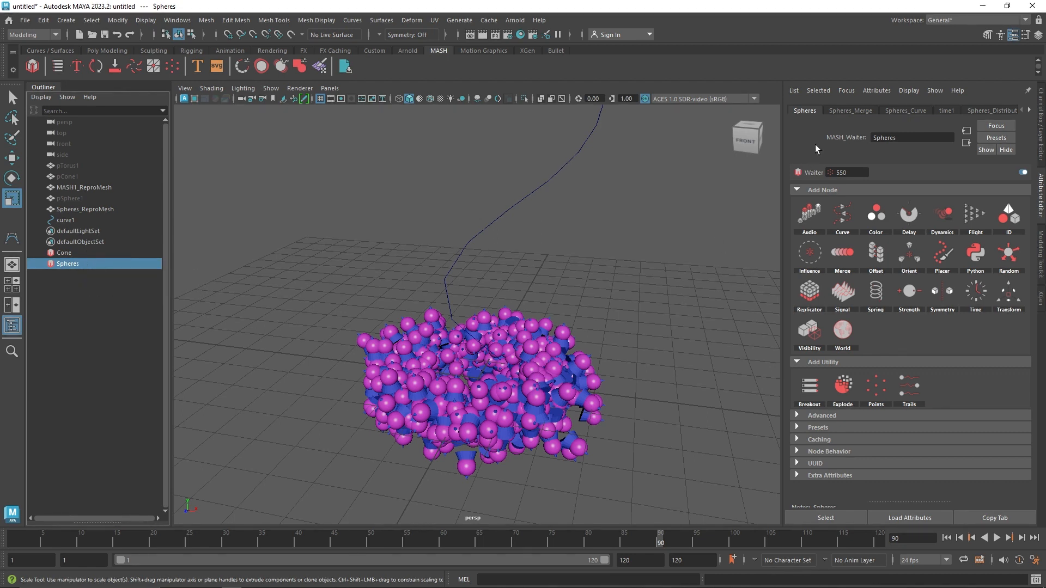
left_click(846, 111)
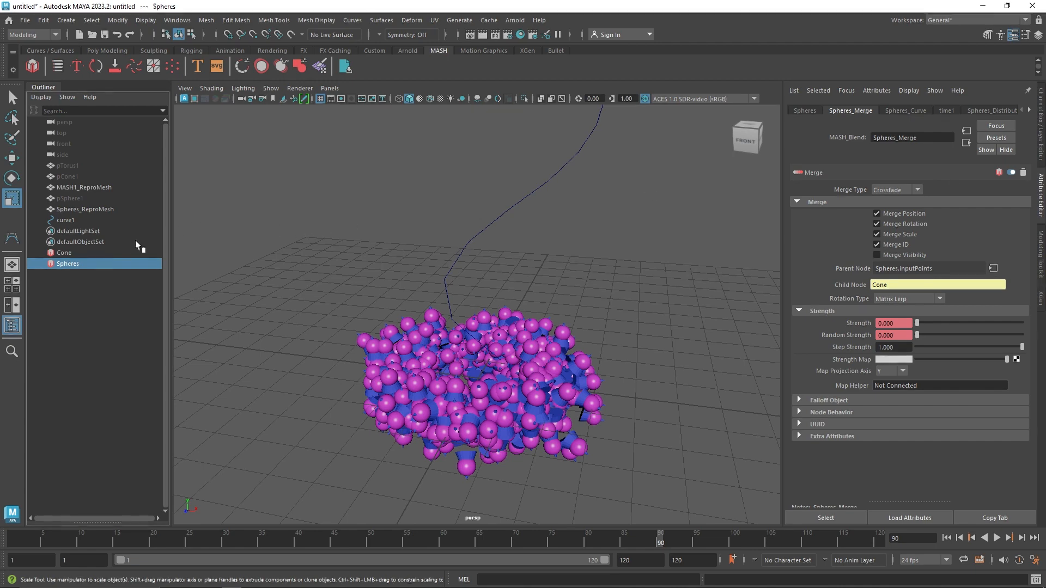
left_click(147, 253)
left_click(841, 111)
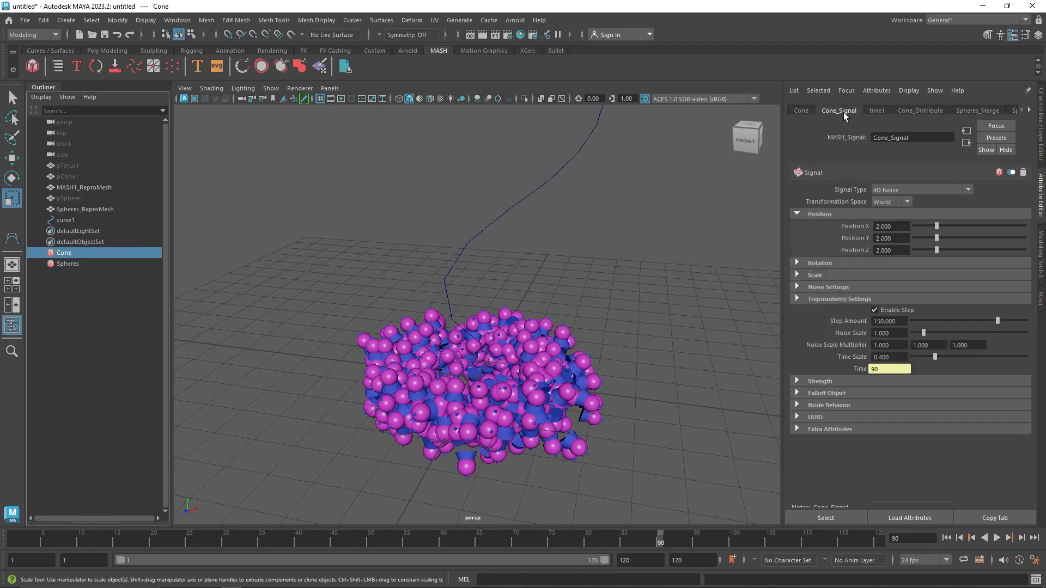
left_click(965, 111)
scroll(962, 112, "down", 4)
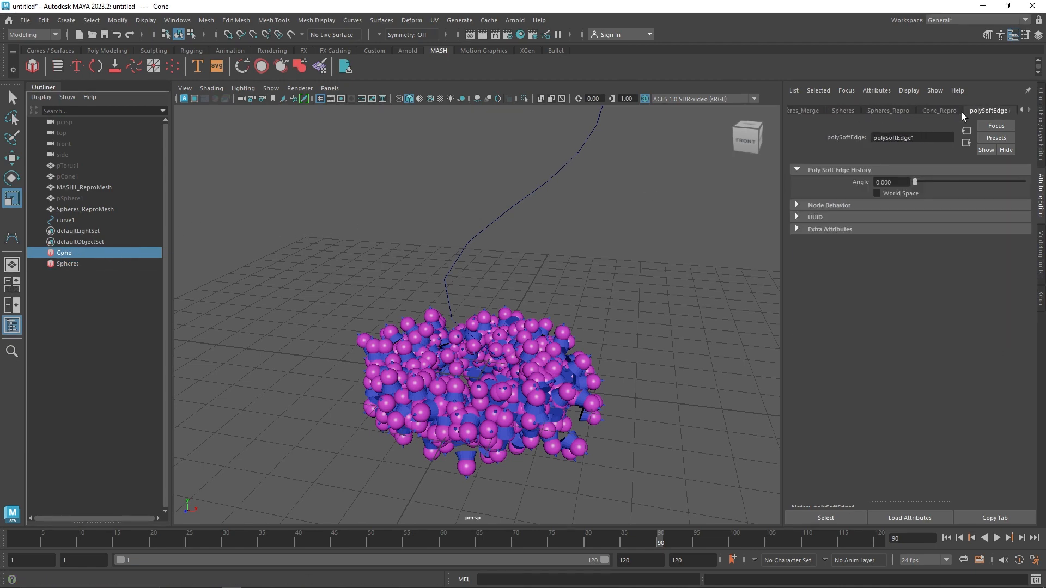
scroll(955, 111, "up", 8)
left_click(967, 112)
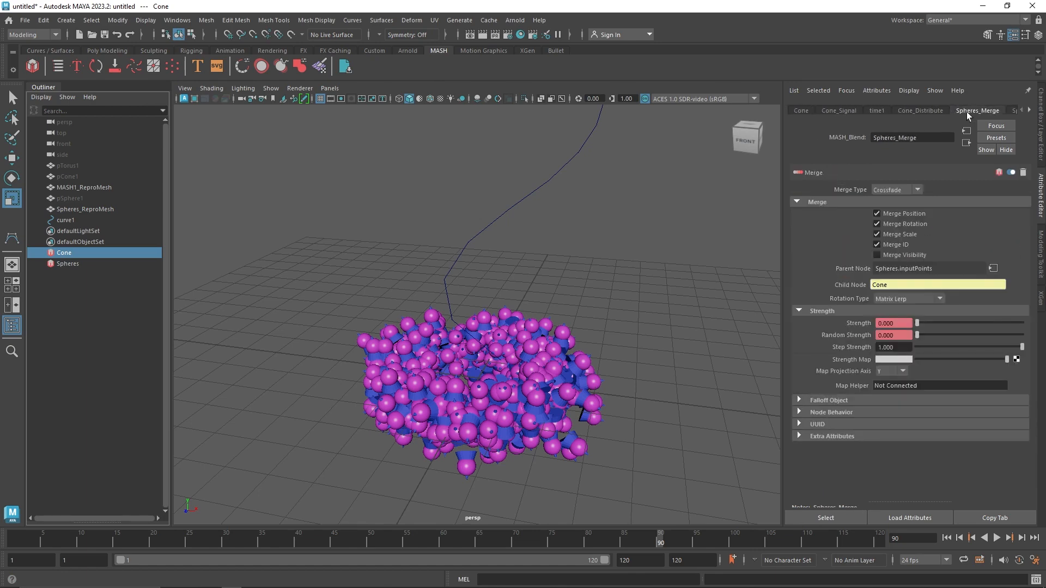
left_click(928, 110)
scroll(865, 109, "down", 2)
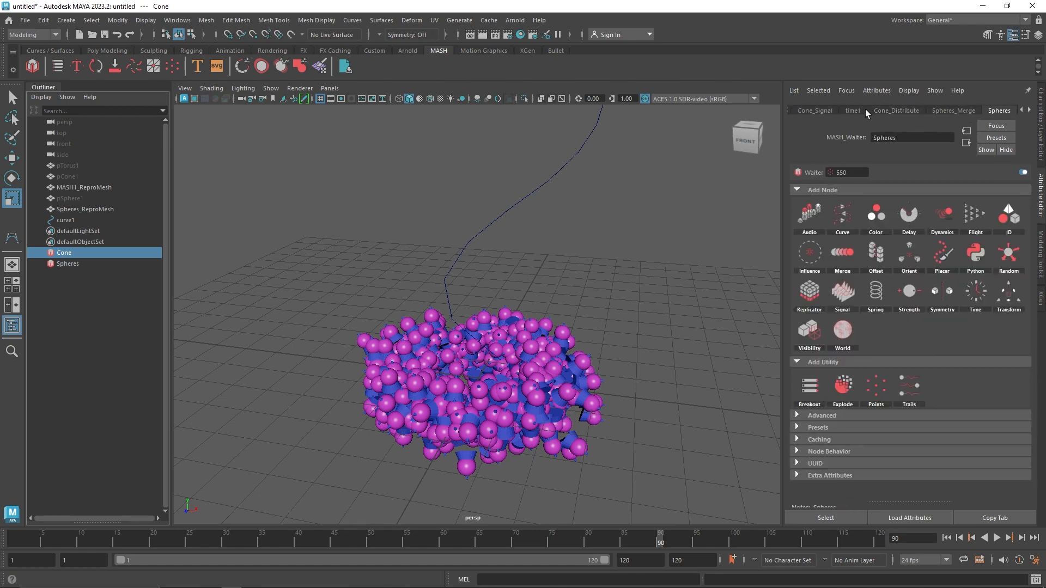
left_click(870, 111)
scroll(870, 110, "up", 3)
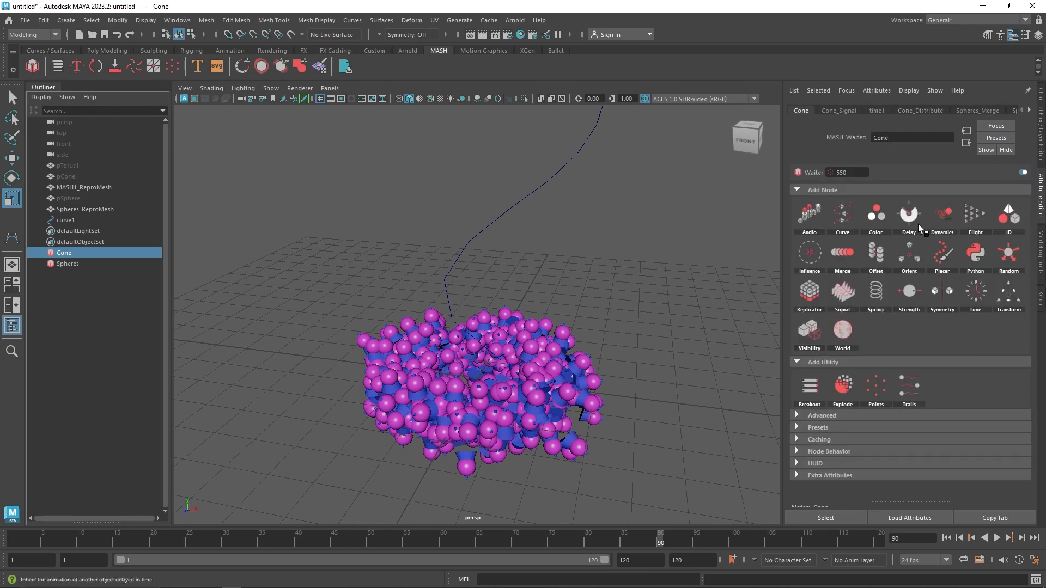
left_click(852, 260)
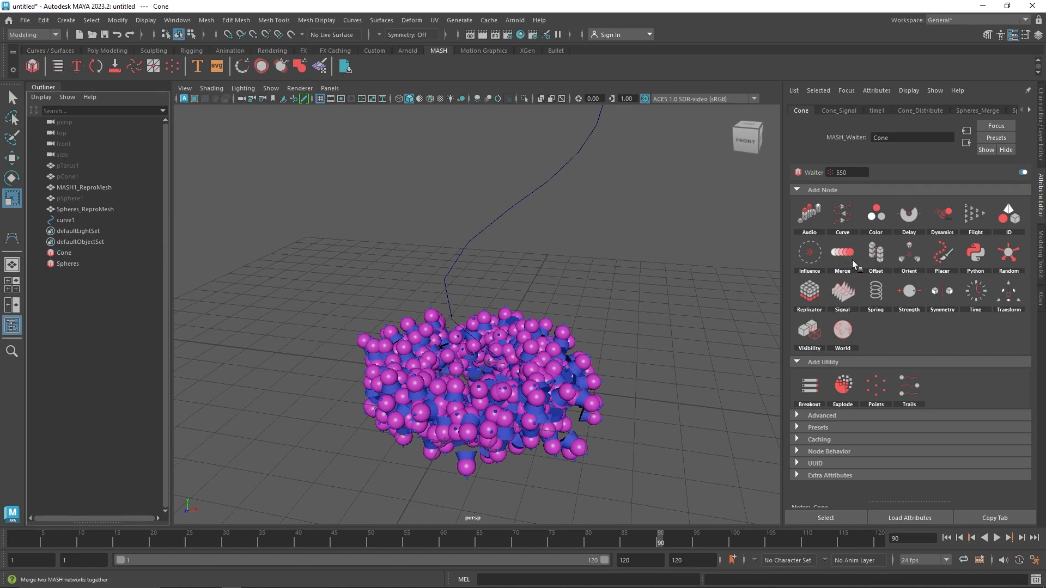